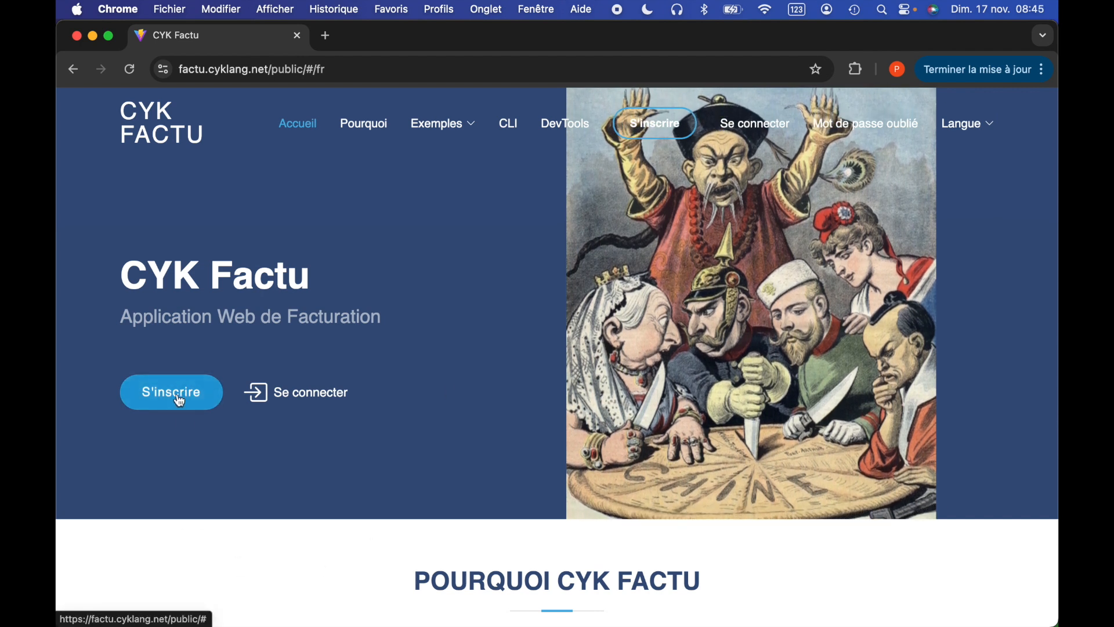
# - Submit the sign-up form with the prefilled e-mail and username, passing the reCAPTCHA check
pyautogui.click(180, 401)
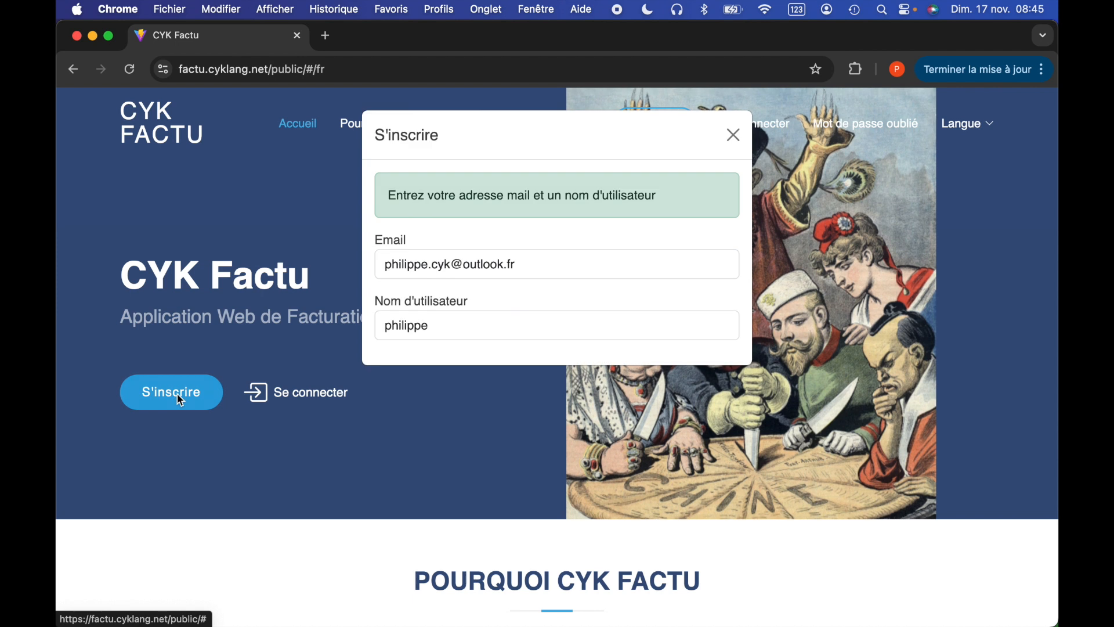
pyautogui.click(440, 264)
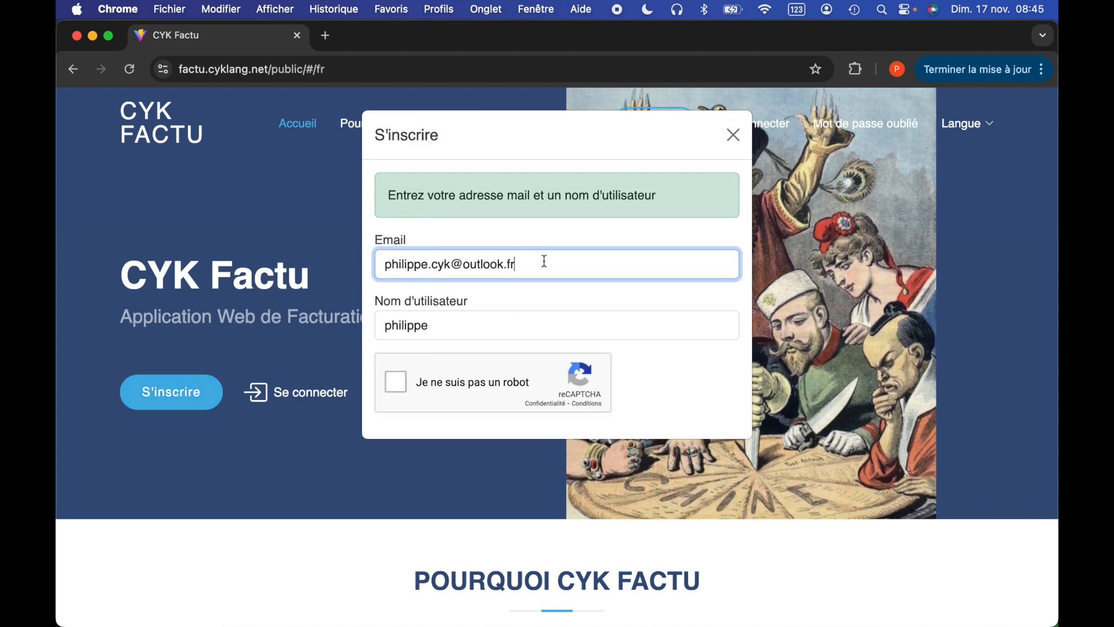
pyautogui.click(455, 323)
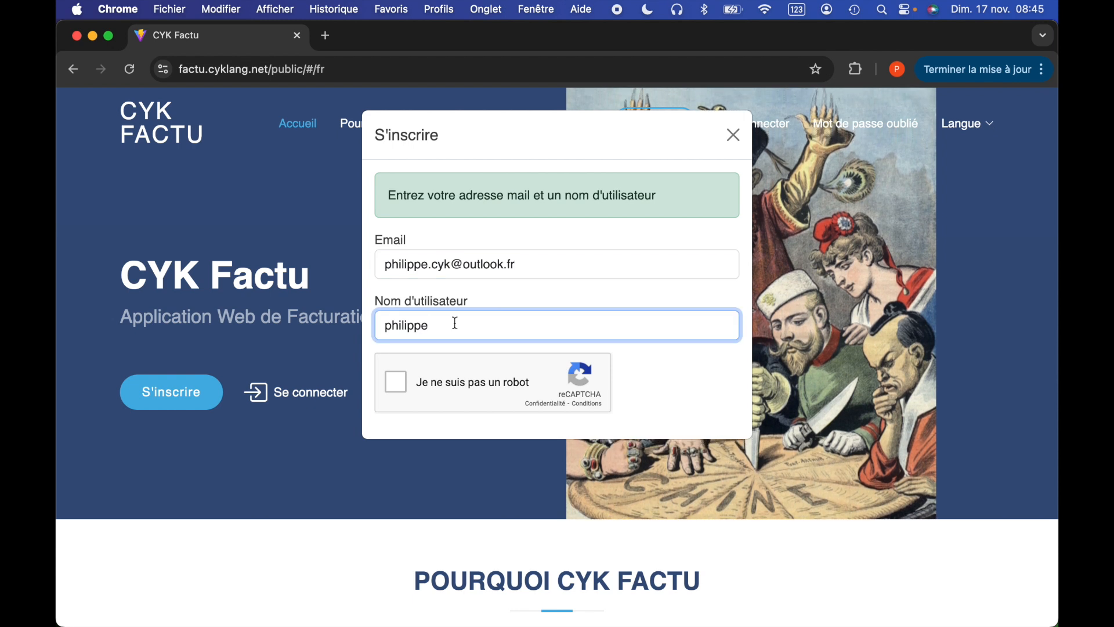
pyautogui.write('philippe')
pyautogui.click(400, 386)
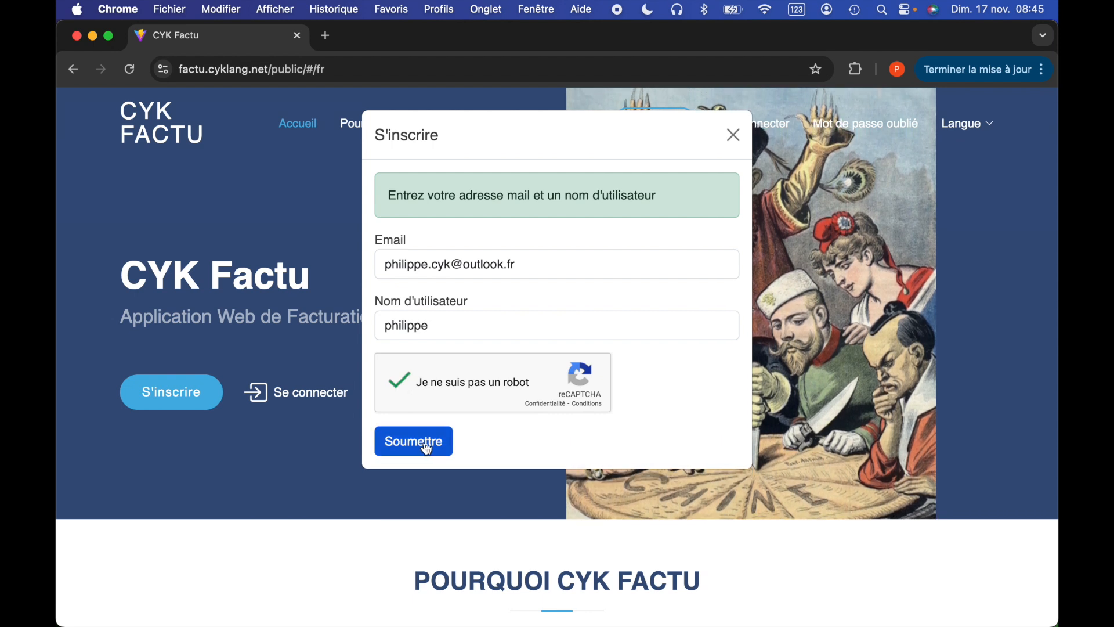
pyautogui.click(427, 445)
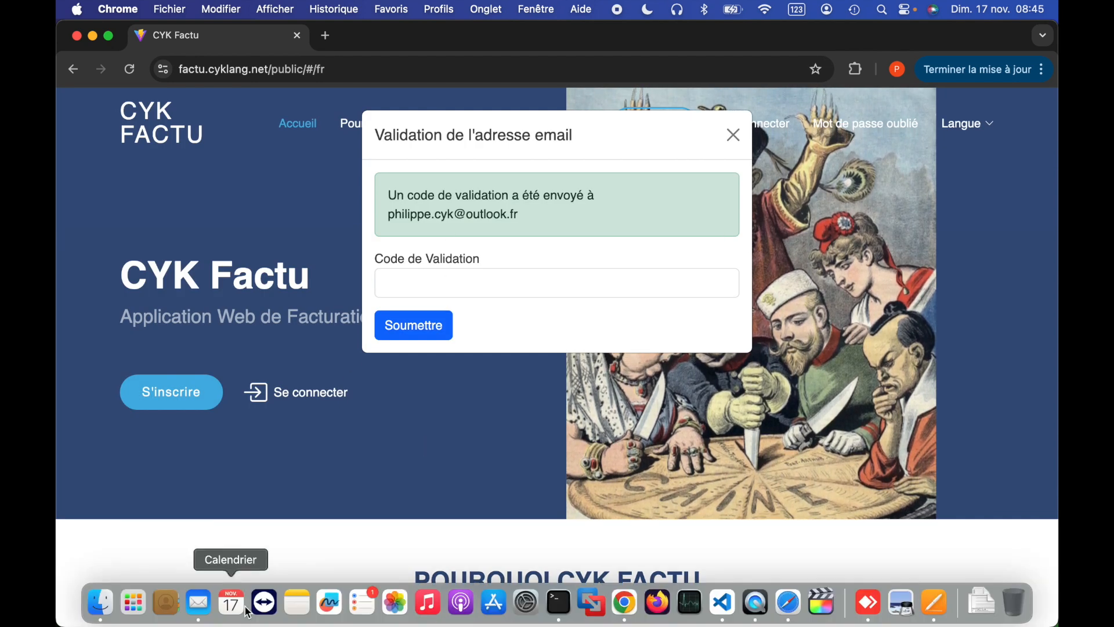
# - In Mail, open the 'Votre Code de Validation' message, select its code, and return to the browser
pyautogui.click(206, 605)
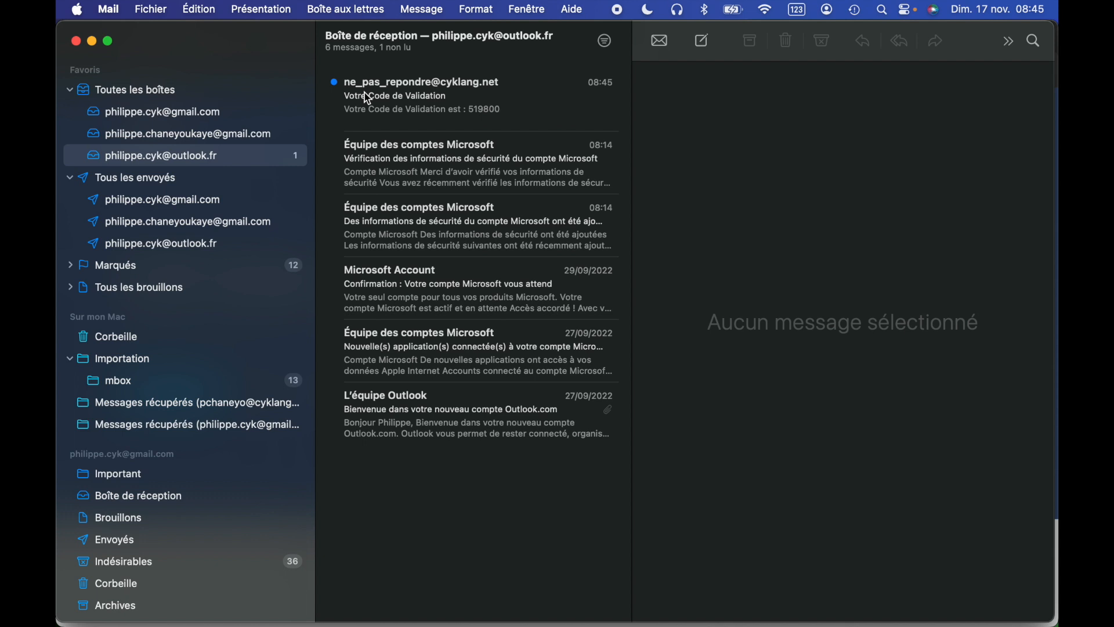
pyautogui.click(398, 103)
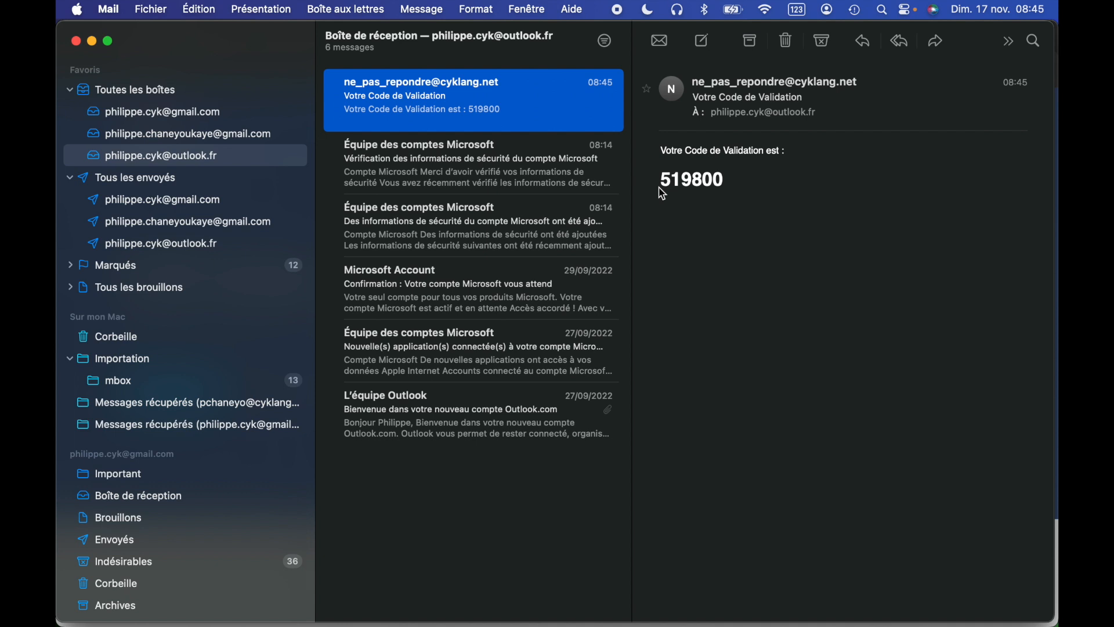
pyautogui.doubleClick(685, 180)
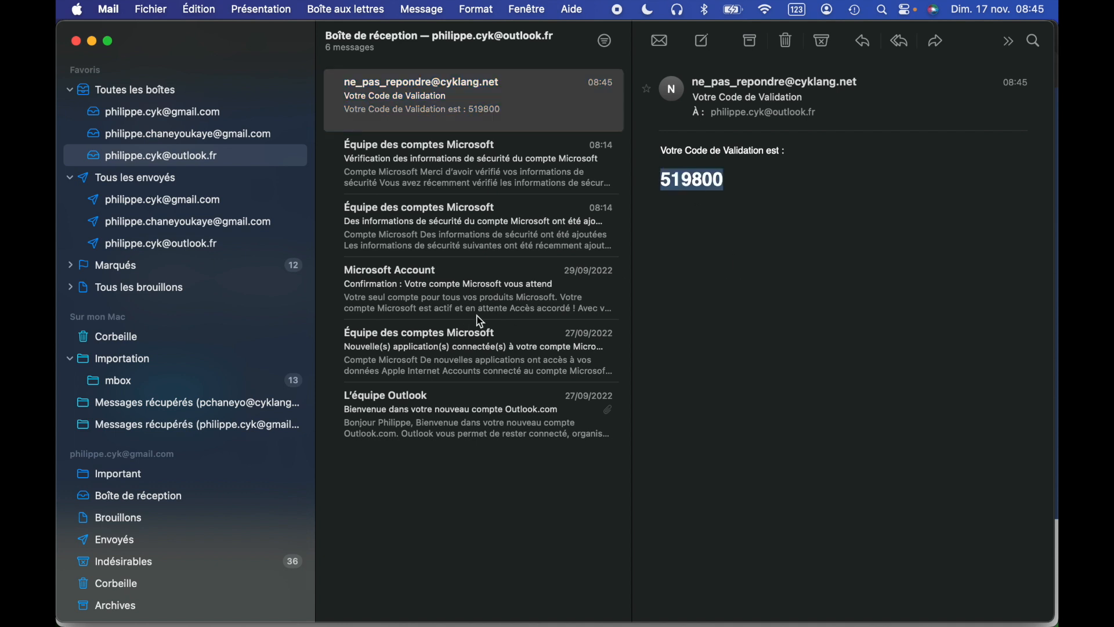
pyautogui.moveTo(231, 604)
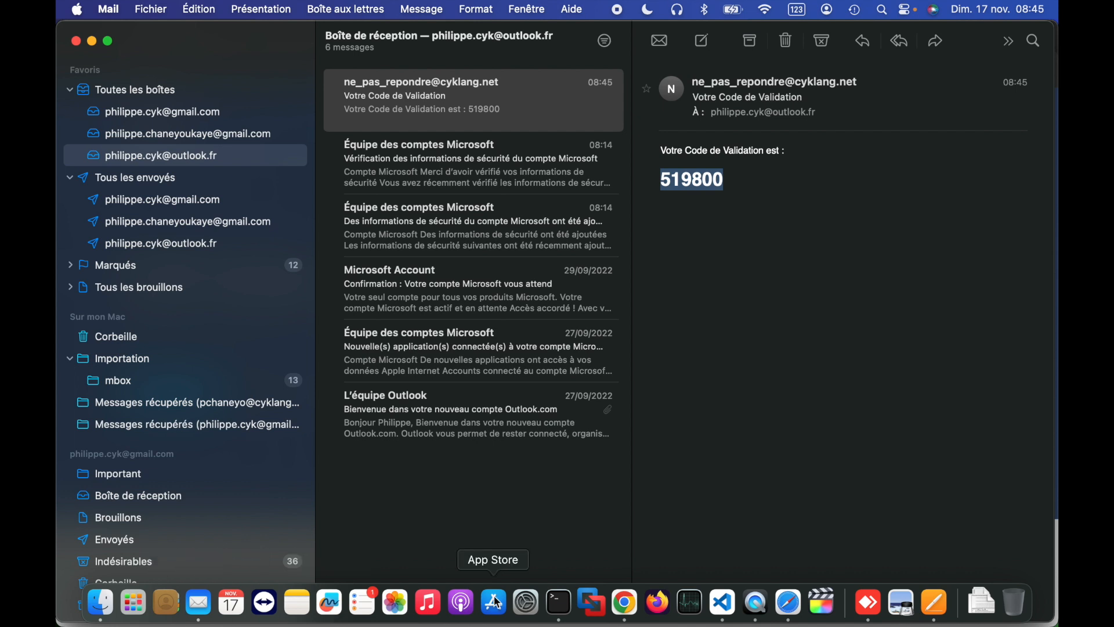
pyautogui.click(624, 604)
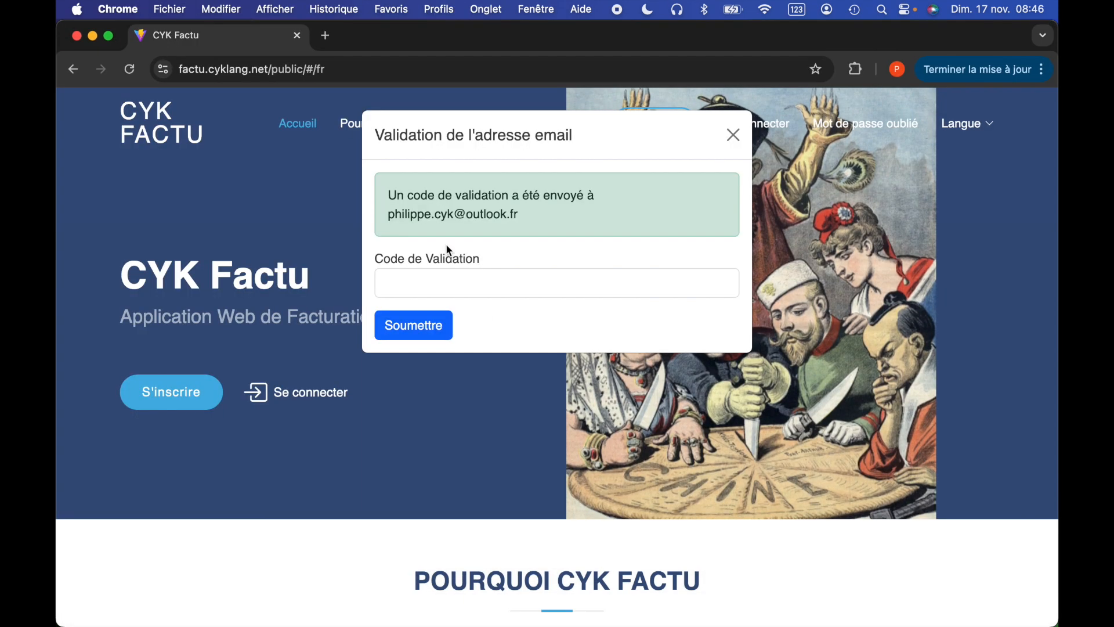
# - Enter the e-mailed validation code and submit it
pyautogui.click(443, 279)
pyautogui.press('capslock')
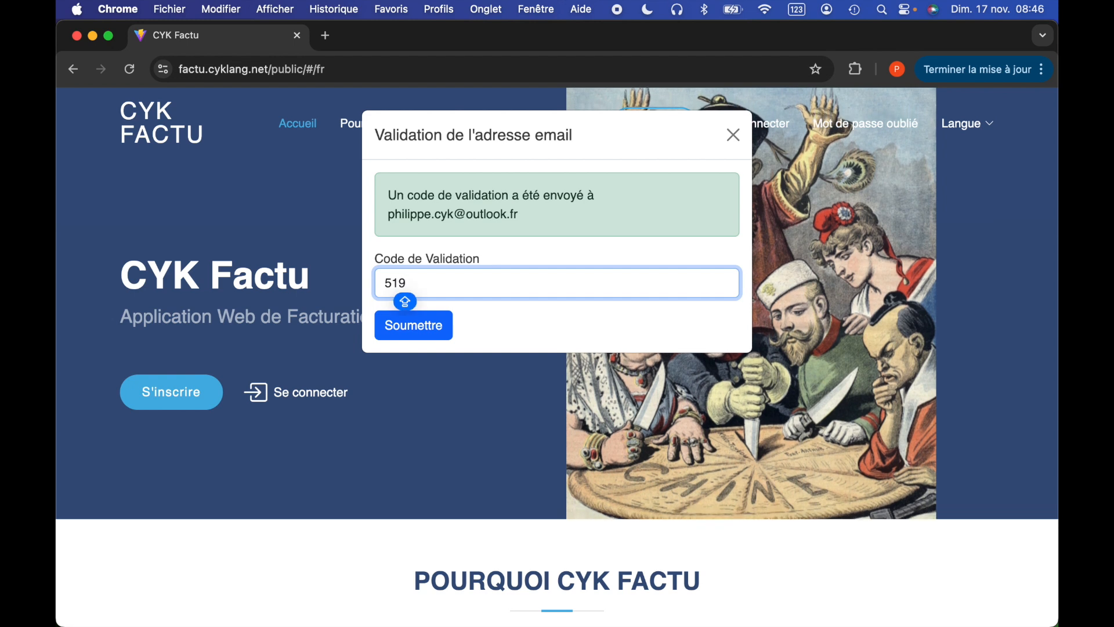
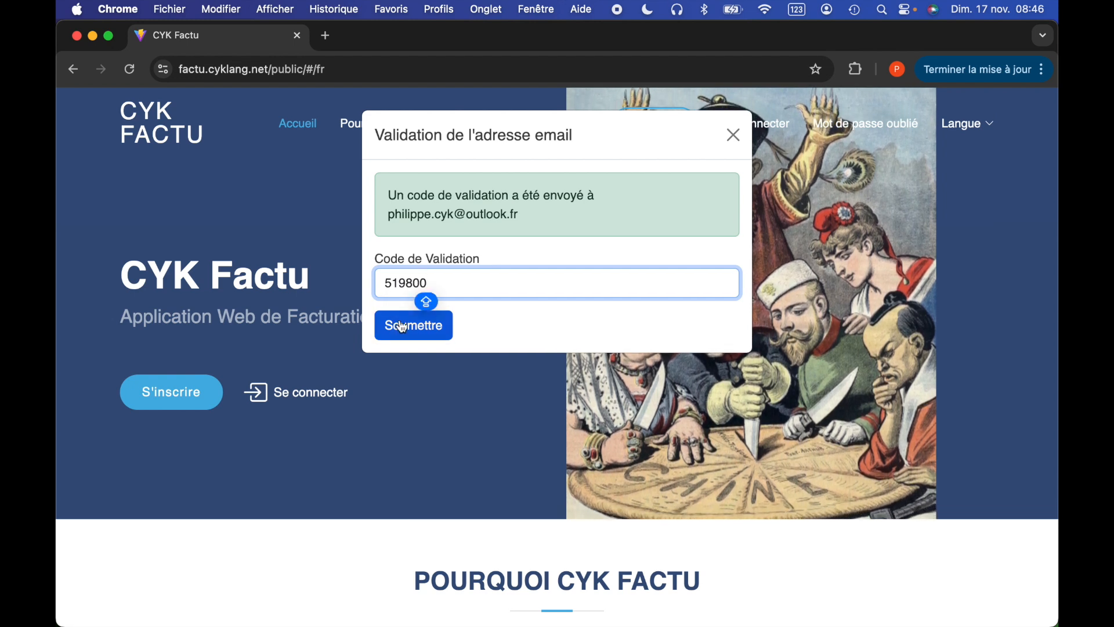
pyautogui.click(403, 327)
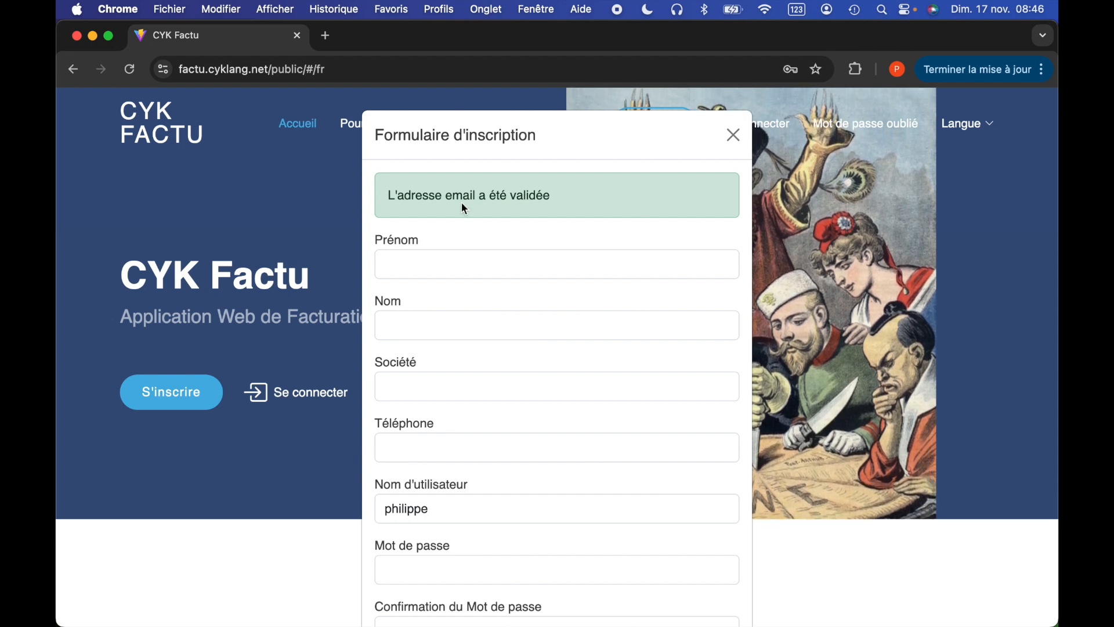
# - Fill in the user's first name, last name, company 'A votre service' and phone number
pyautogui.click(427, 264)
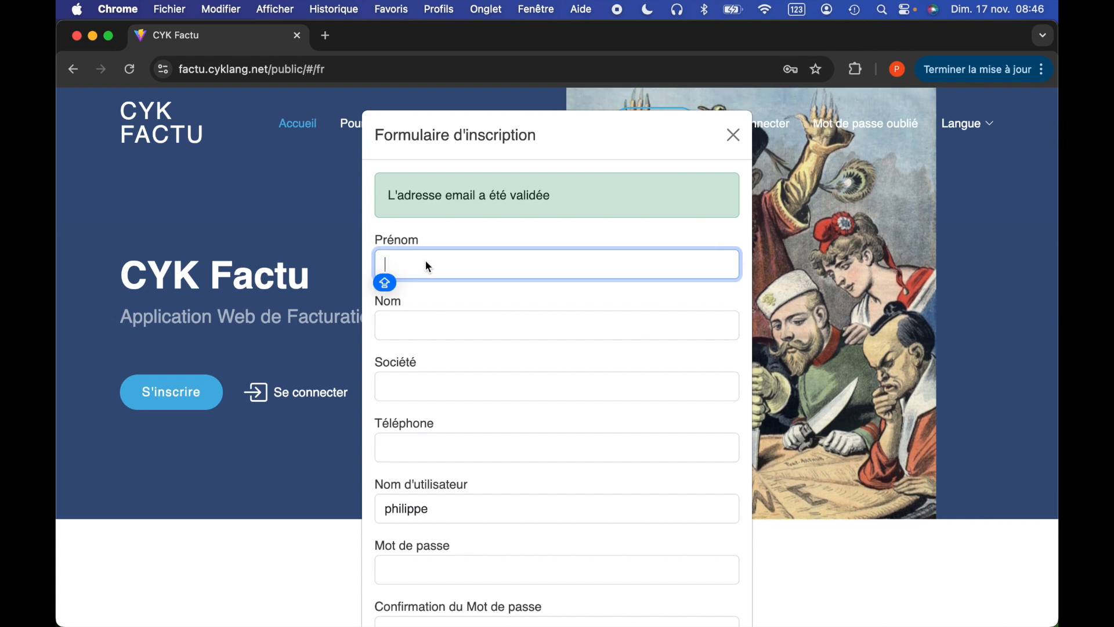
pyautogui.press('Tab')
pyautogui.press('Tab')
pyautogui.write('A votre service')
pyautogui.press('Tab')
# - Use Chrome's suggested password for both password fields and submit the registration
pyautogui.click(445, 506)
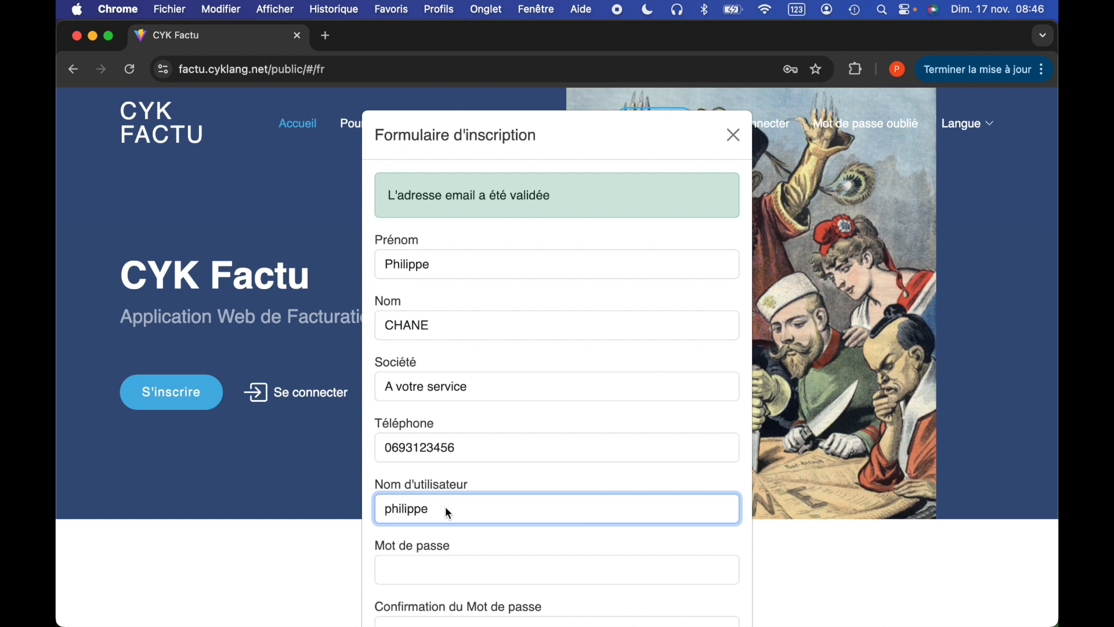
pyautogui.scroll(-3, 460, 416)
pyautogui.click(418, 474)
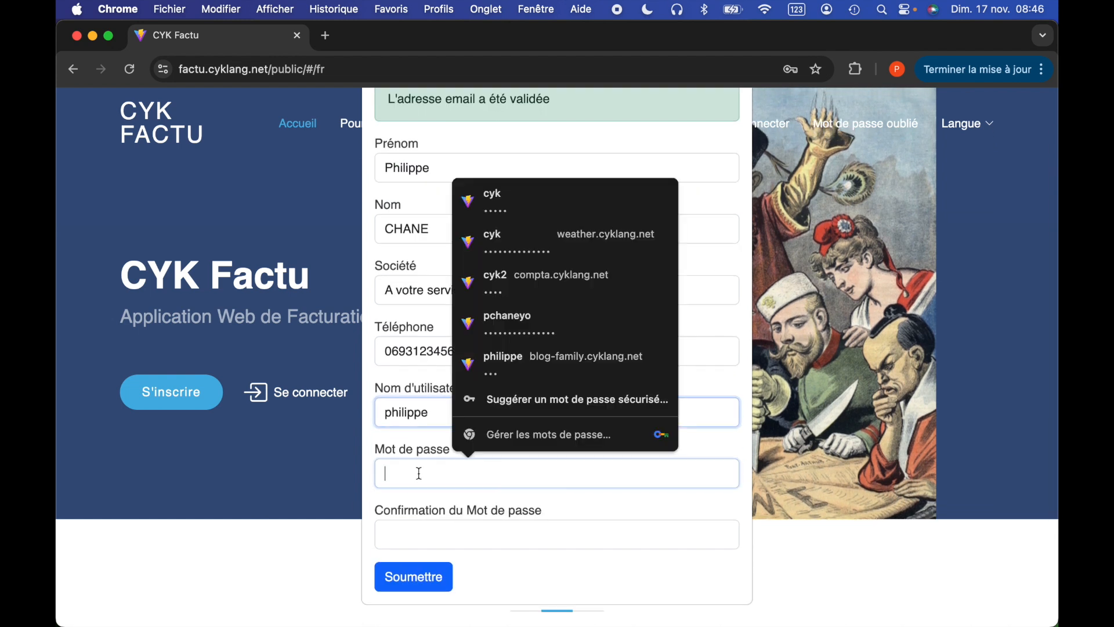
pyautogui.click(522, 399)
pyautogui.click(638, 426)
pyautogui.click(401, 587)
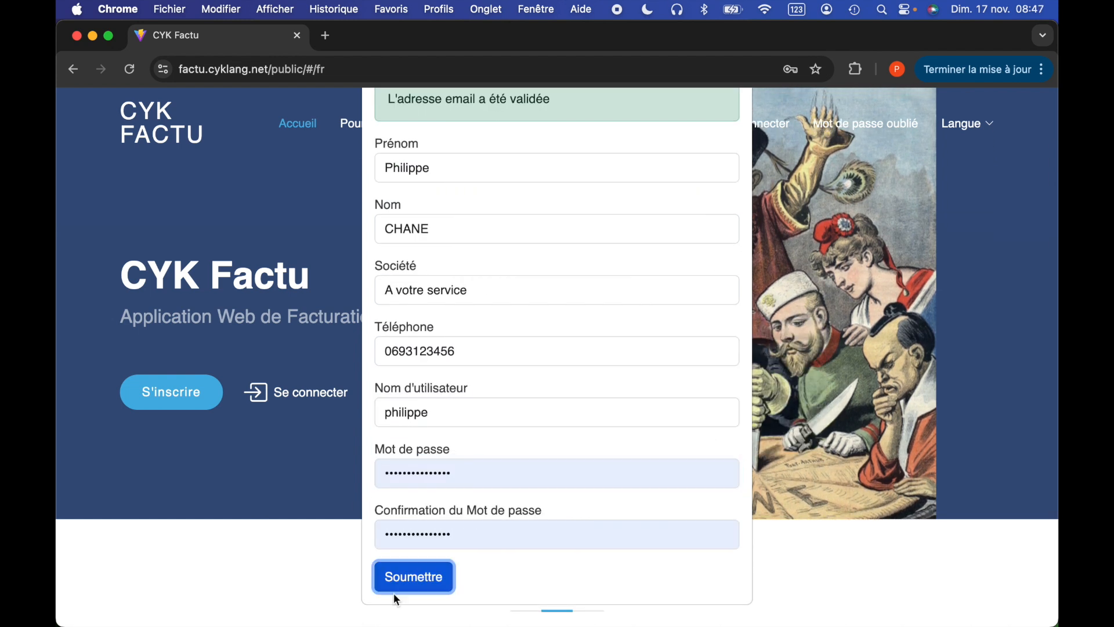
pyautogui.click(430, 585)
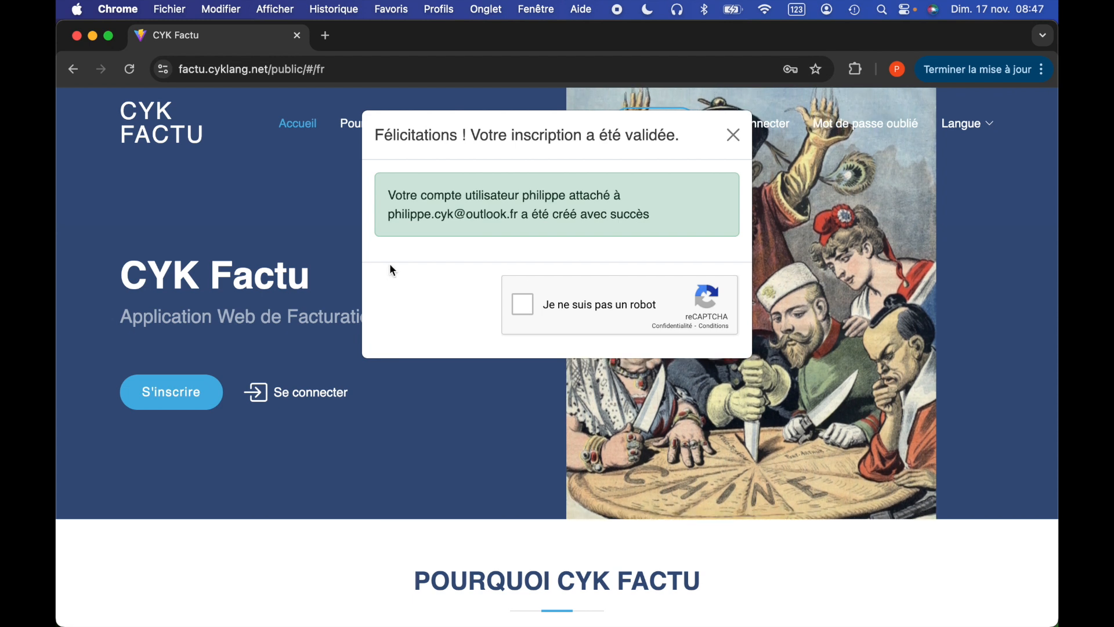
pyautogui.moveTo(296, 606)
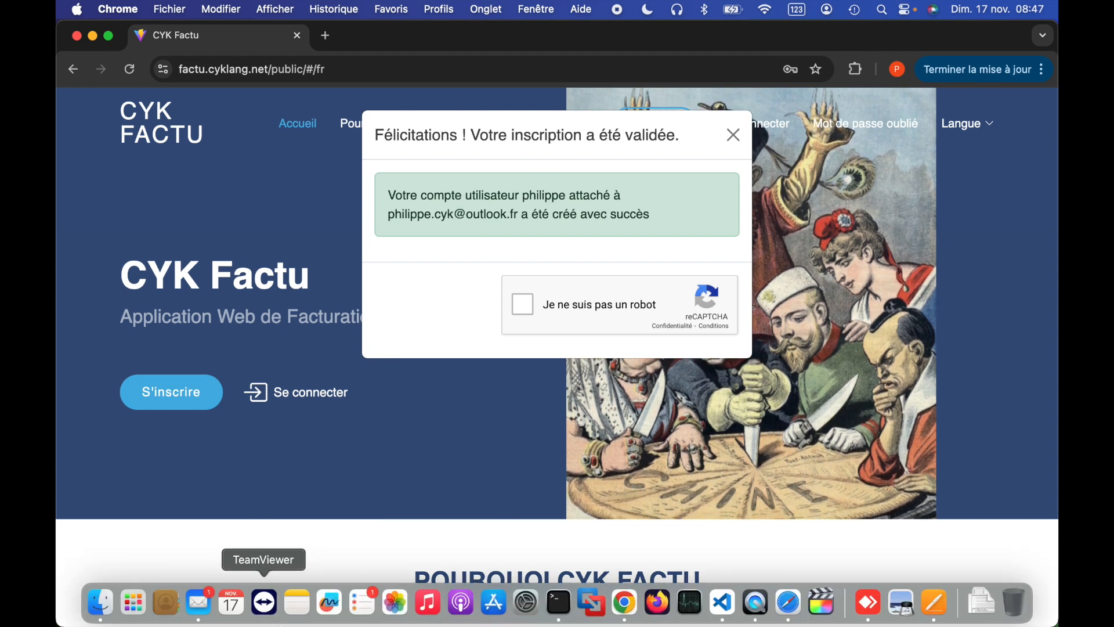
# - Read the 'Merci d'avoir choisi CYK Factu !' e-mail, then back in the browser tick the reCAPTCHA
pyautogui.click(199, 603)
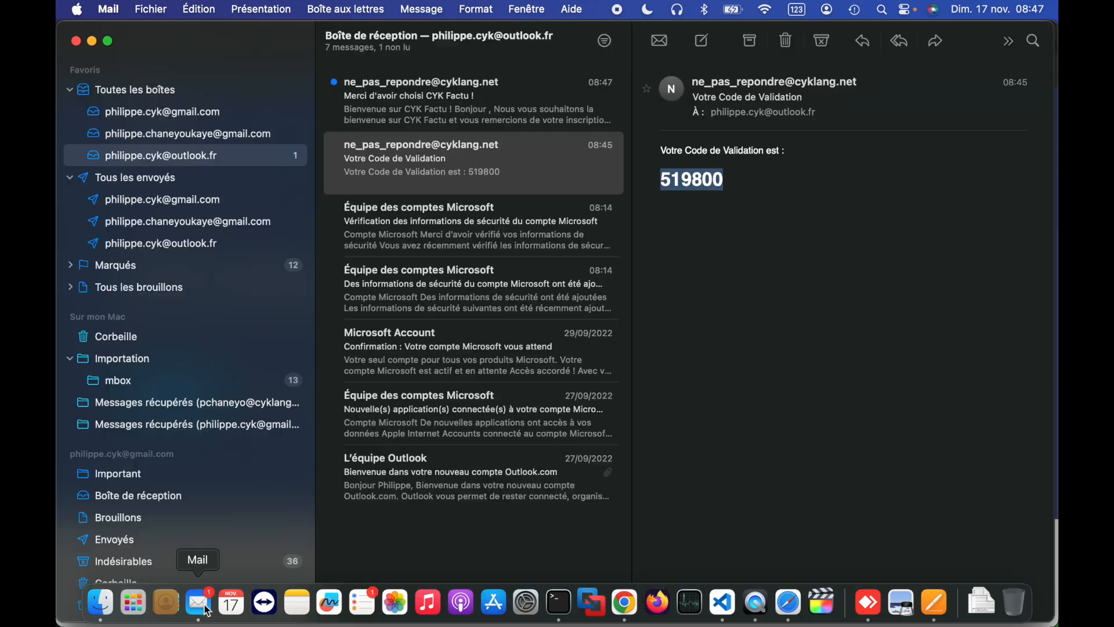
pyautogui.click(400, 115)
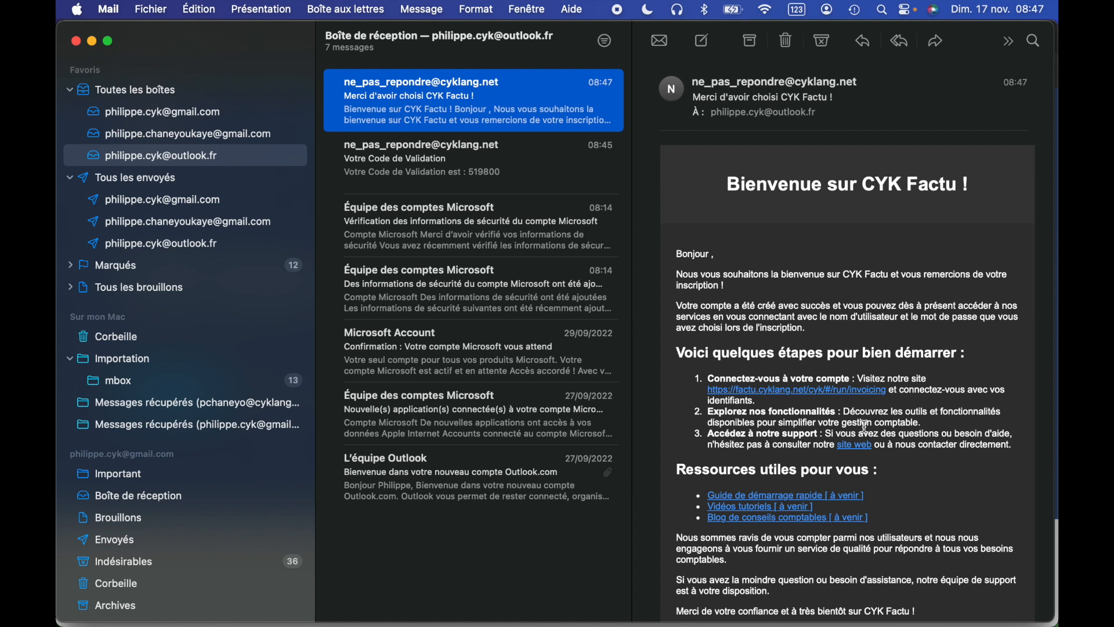
pyautogui.scroll(-5, 866, 427)
pyautogui.scroll(5, 867, 432)
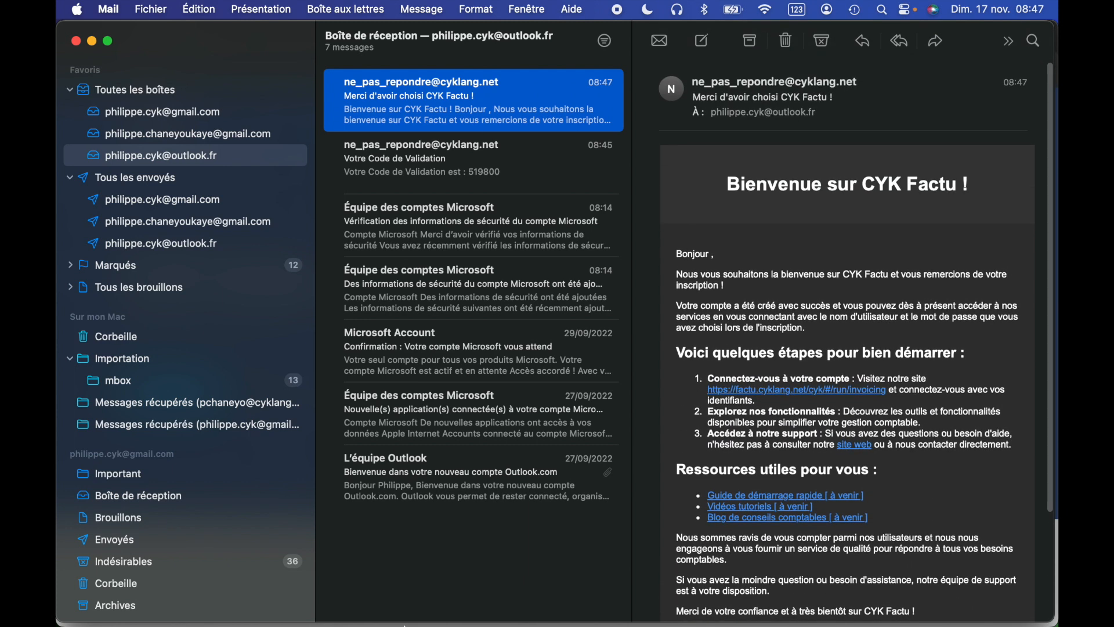
pyautogui.moveTo(364, 625)
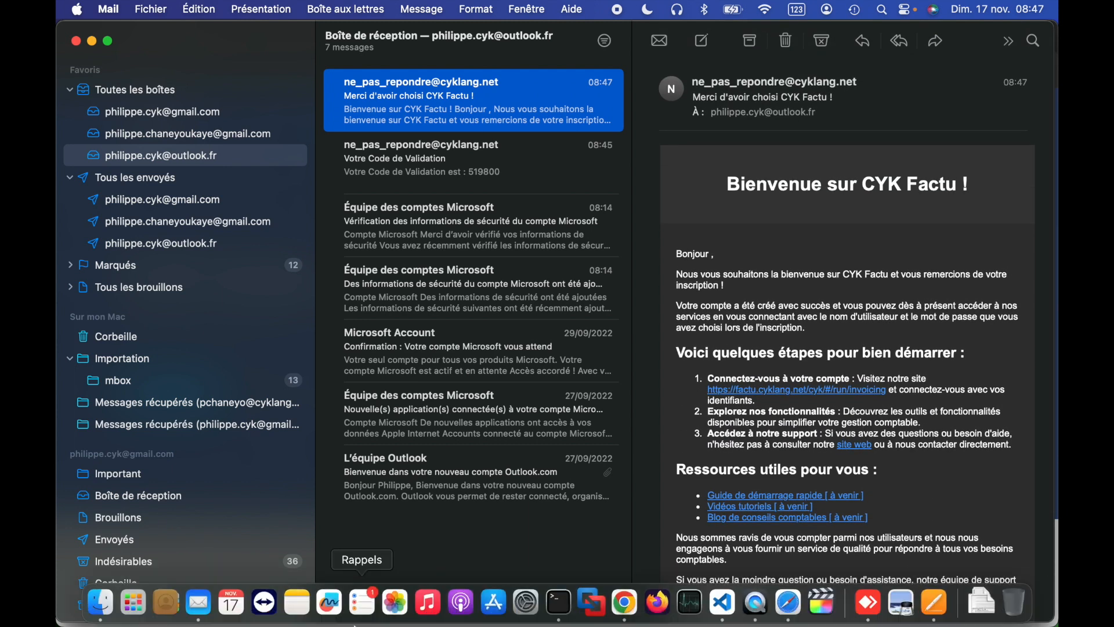
pyautogui.click(625, 603)
pyautogui.click(520, 306)
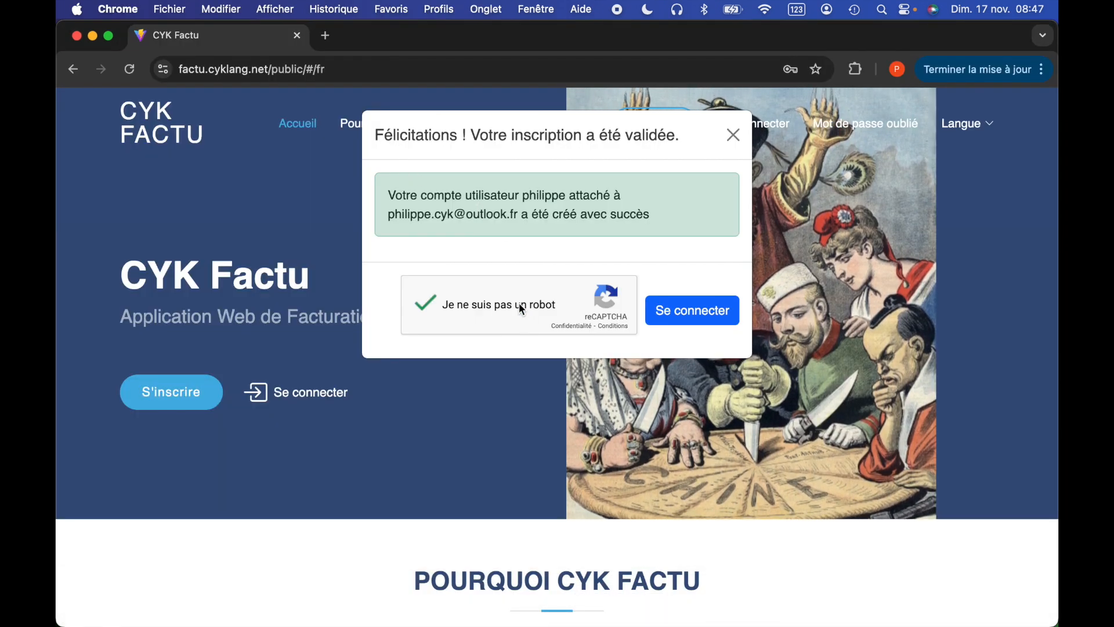
# - Sign in and pick the company 'A votre service' in Choix Société
pyautogui.click(694, 313)
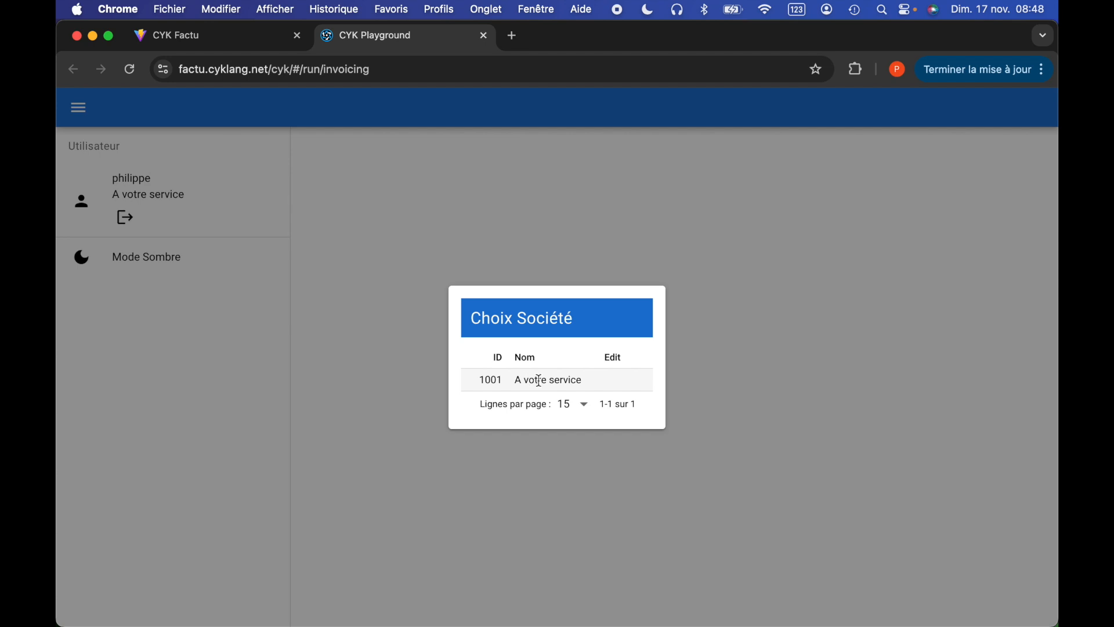
pyautogui.click(534, 381)
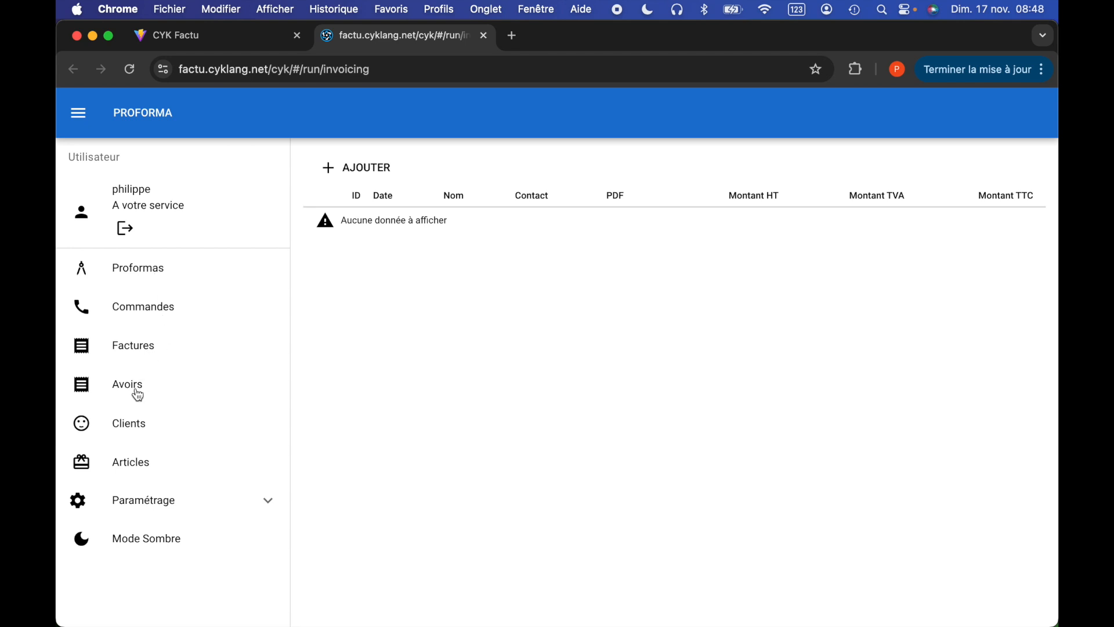
# - Open Paramètres Société and set the company name to 'A Votre Service SARL'
pyautogui.click(172, 502)
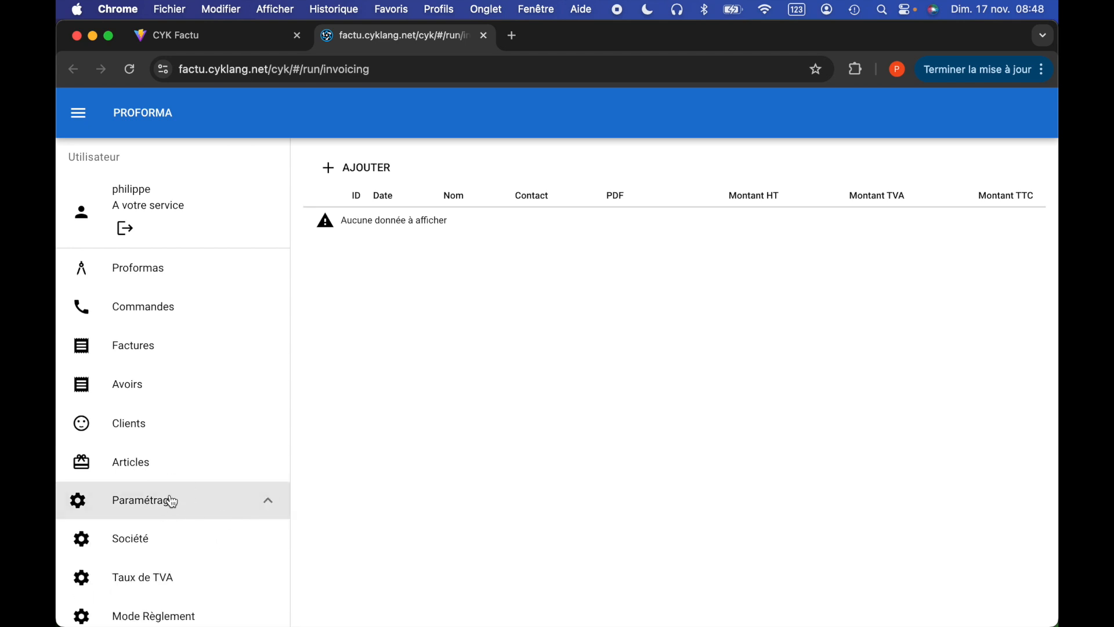
pyautogui.scroll(-5, 171, 502)
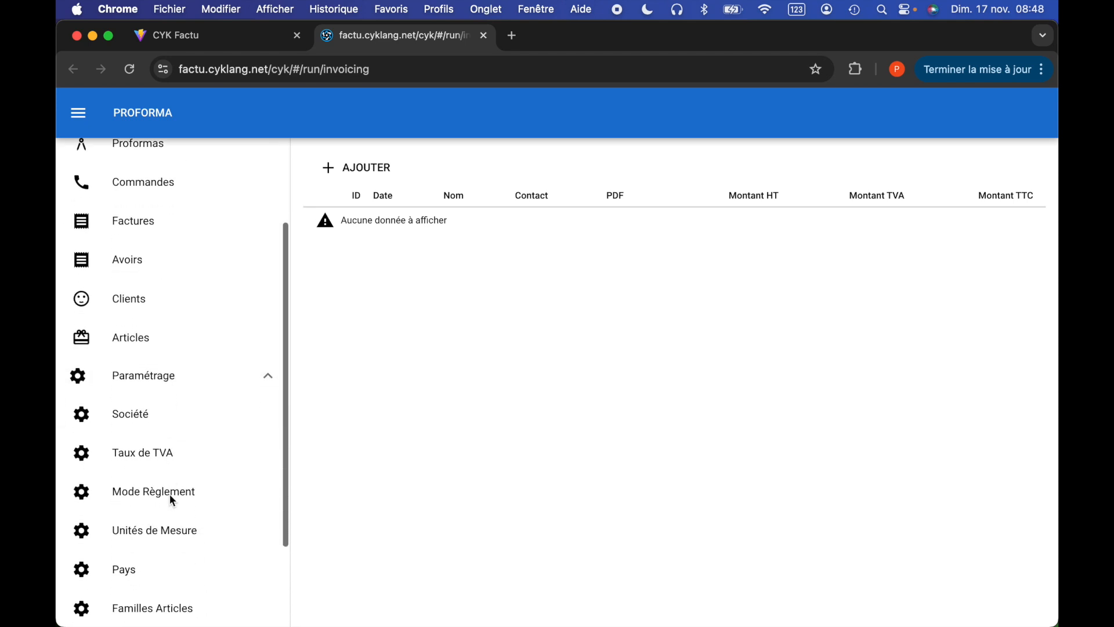
pyautogui.scroll(-2, 172, 500)
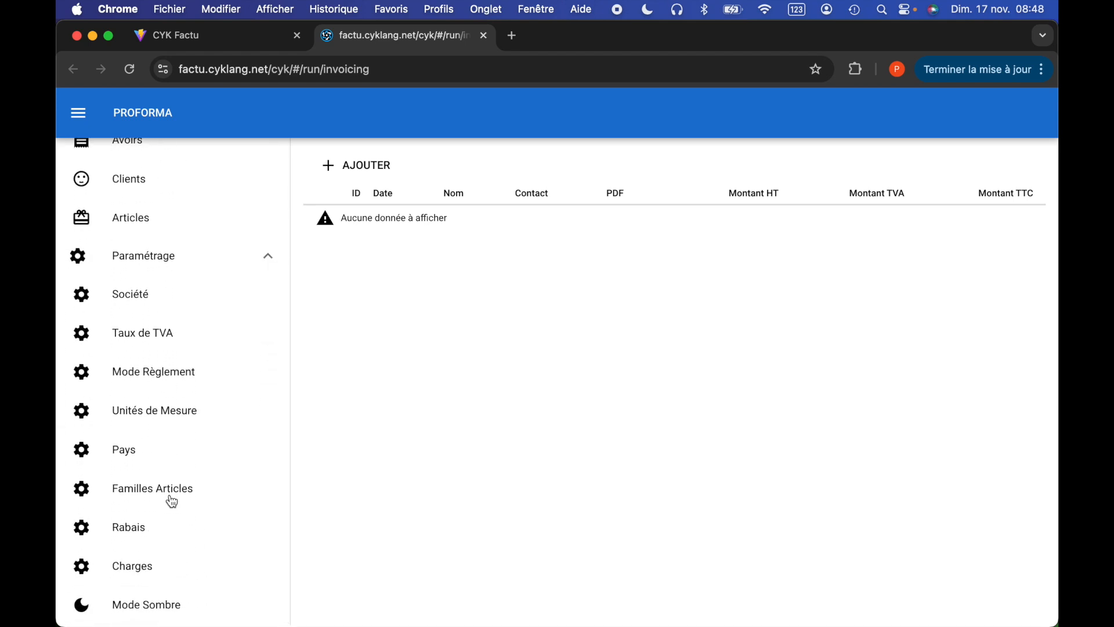
pyautogui.click(126, 298)
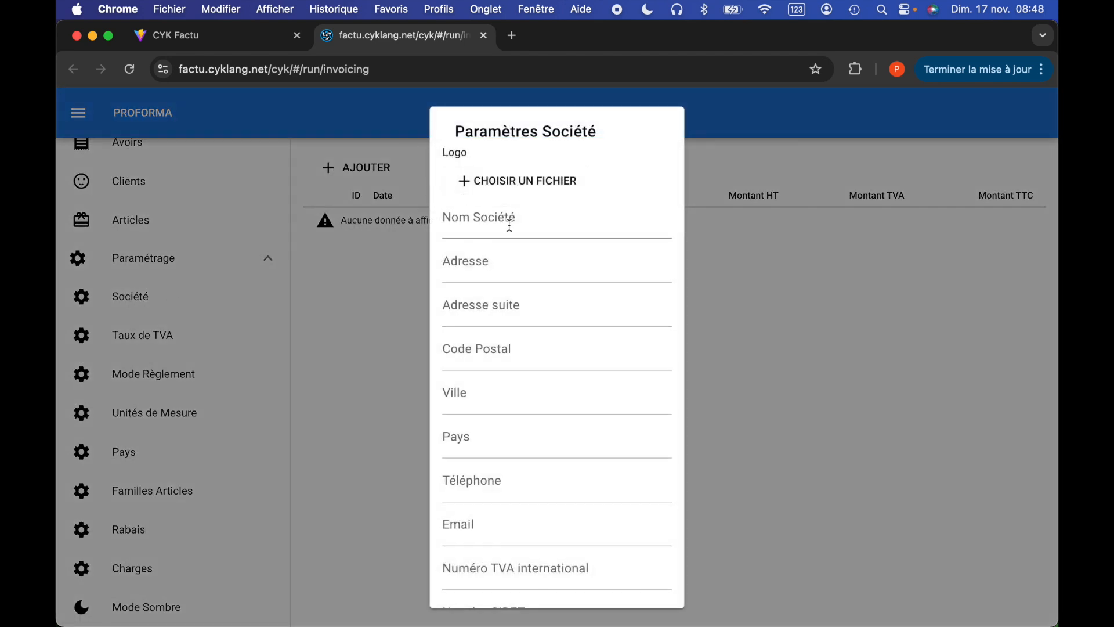
pyautogui.click(506, 226)
pyautogui.write('A Votre Service SARL')
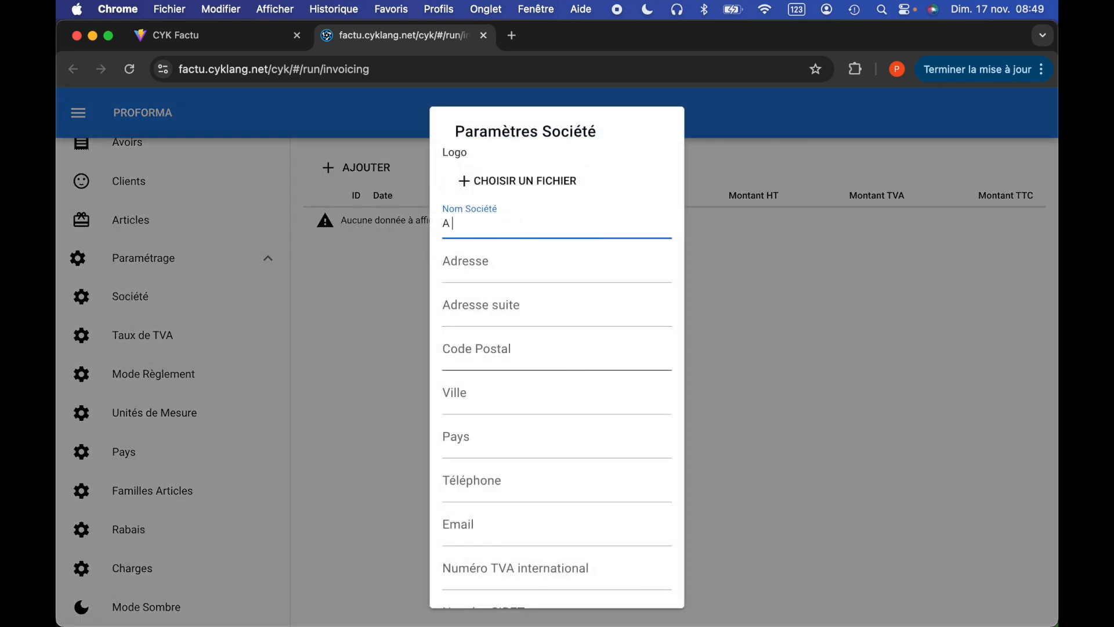
# - Fill in the company's street address, building, postal code and city
pyautogui.click(493, 271)
pyautogui.click(496, 308)
pyautogui.write('bat B')
pyautogui.click(493, 352)
pyautogui.write('97400')
pyautogui.click(491, 398)
pyautogui.write('Saint-Denis')
# - Add the company e-mail, SIRET number, APE code 722Z, legal form SARL and bank details, then save
pyautogui.click(486, 444)
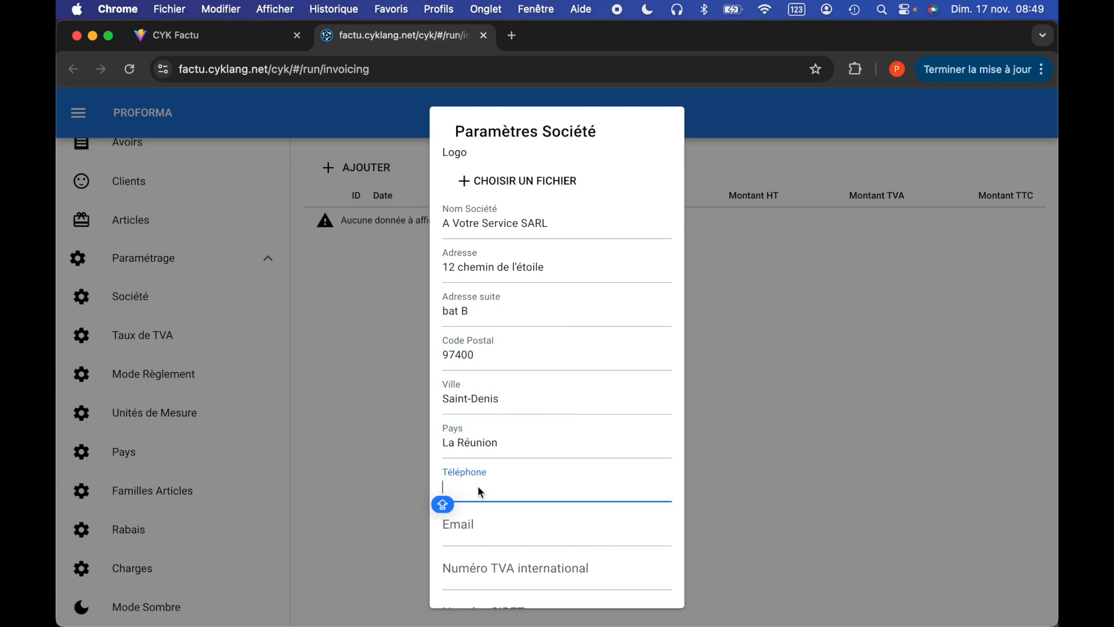
pyautogui.press('Tab')
pyautogui.press('Tab')
pyautogui.write('722Z')
pyautogui.press('Tab')
pyautogui.write('SARL')
pyautogui.press('Tab')
pyautogui.write('IBAN 1234567890 BIC BNPFRxx')
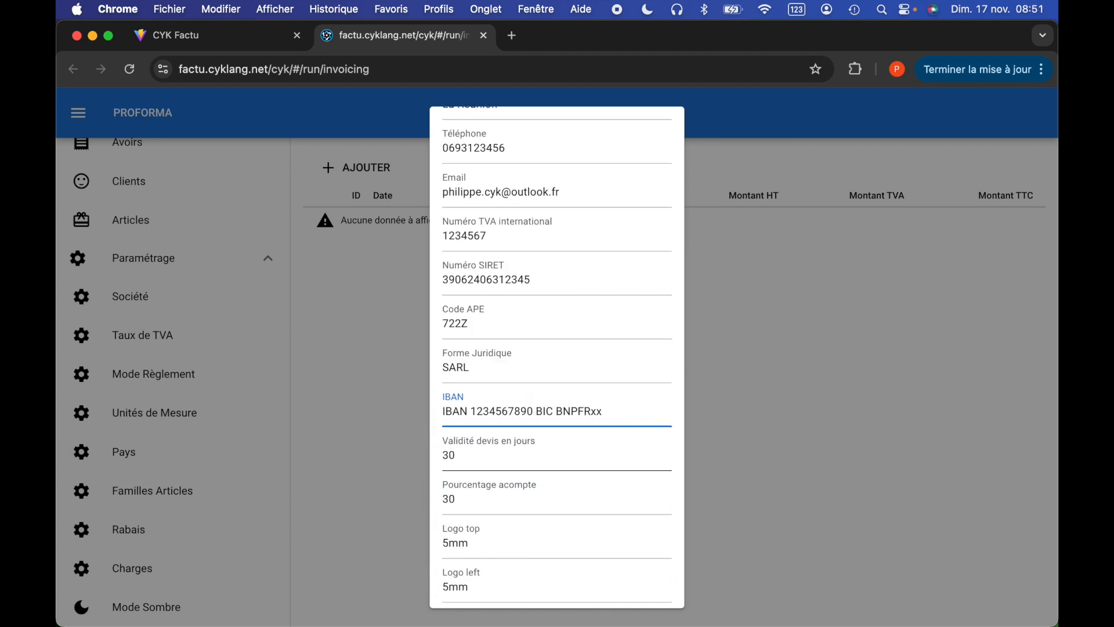
pyautogui.press('Tab')
pyautogui.press('Tab')
pyautogui.scroll(-2, 531, 444)
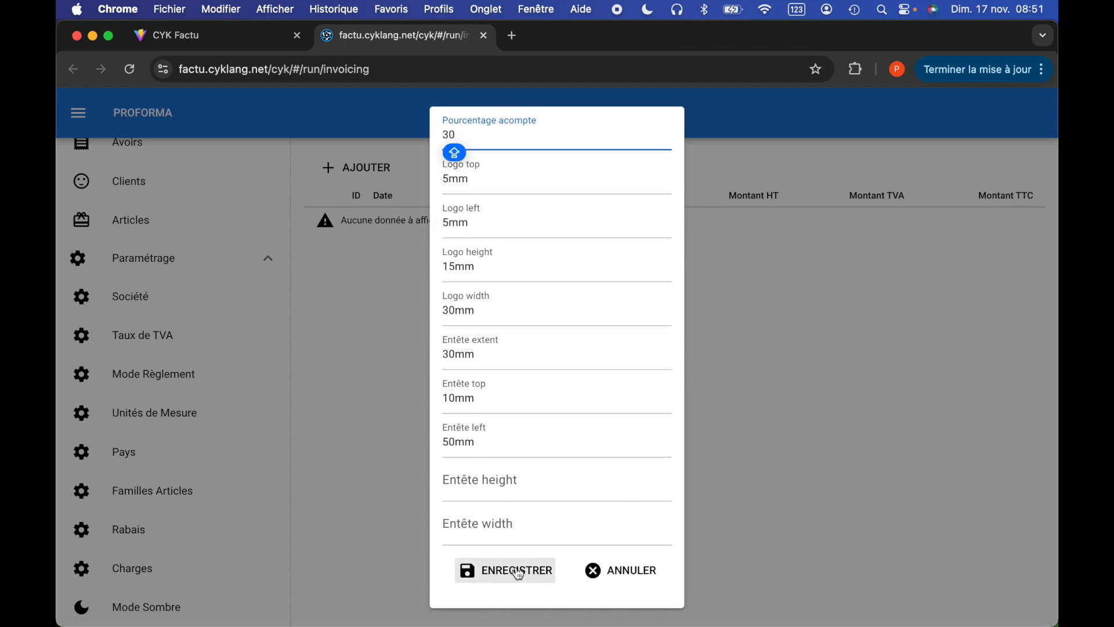
pyautogui.click(518, 573)
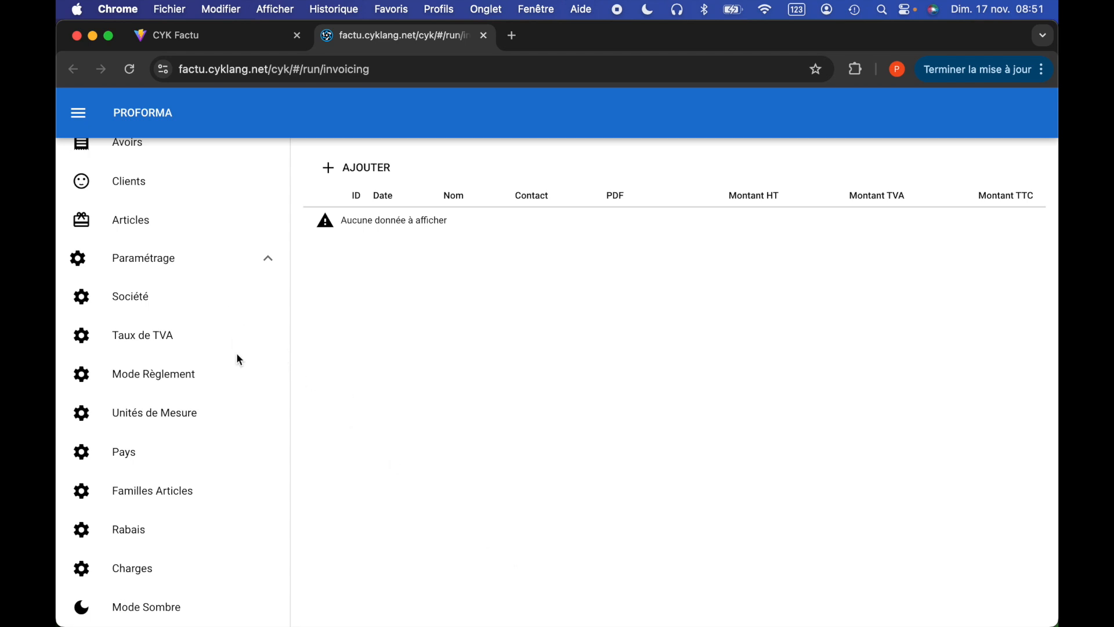
# - Add a new VAT code '8,5%' labelled 'DOM 8,5%', correcting a typo in the code
pyautogui.click(144, 338)
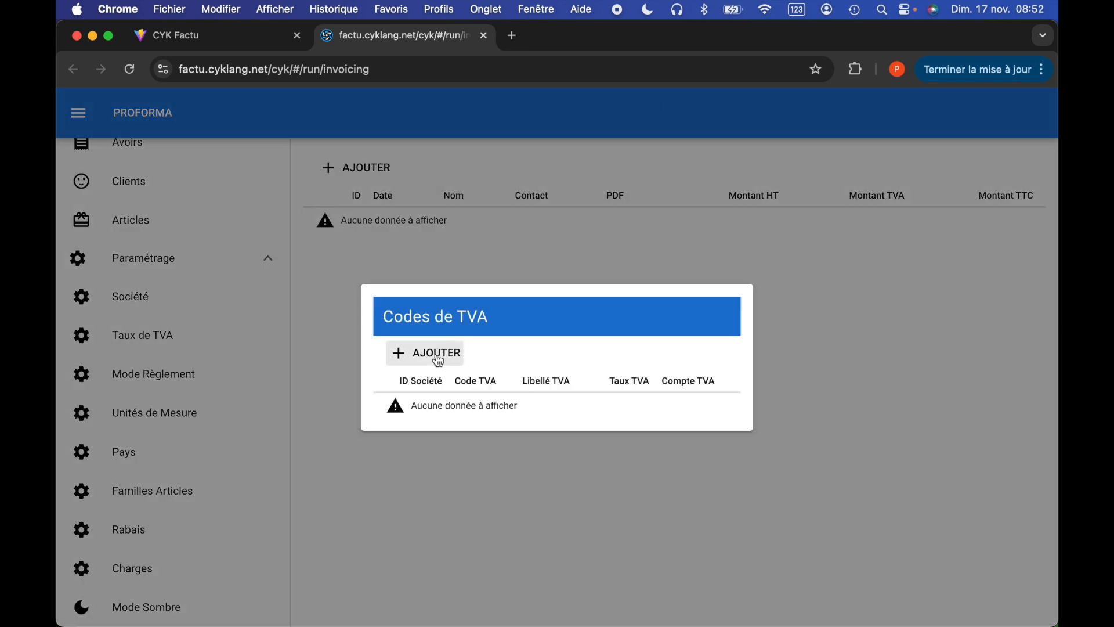
pyautogui.click(440, 362)
pyautogui.click(538, 271)
pyautogui.write('8,5ù')
pyautogui.press('Tab')
pyautogui.write('DOM 8,5%')
pyautogui.click(474, 358)
pyautogui.click(471, 272)
pyautogui.press('BackSpace')
pyautogui.write('%')
# - Give the VAT code a rate of 8.5, save it, and close the VAT codes list
pyautogui.click(463, 359)
pyautogui.write('8,5')
pyautogui.press('BackSpace')
pyautogui.press('BackSpace')
pyautogui.write('.5')
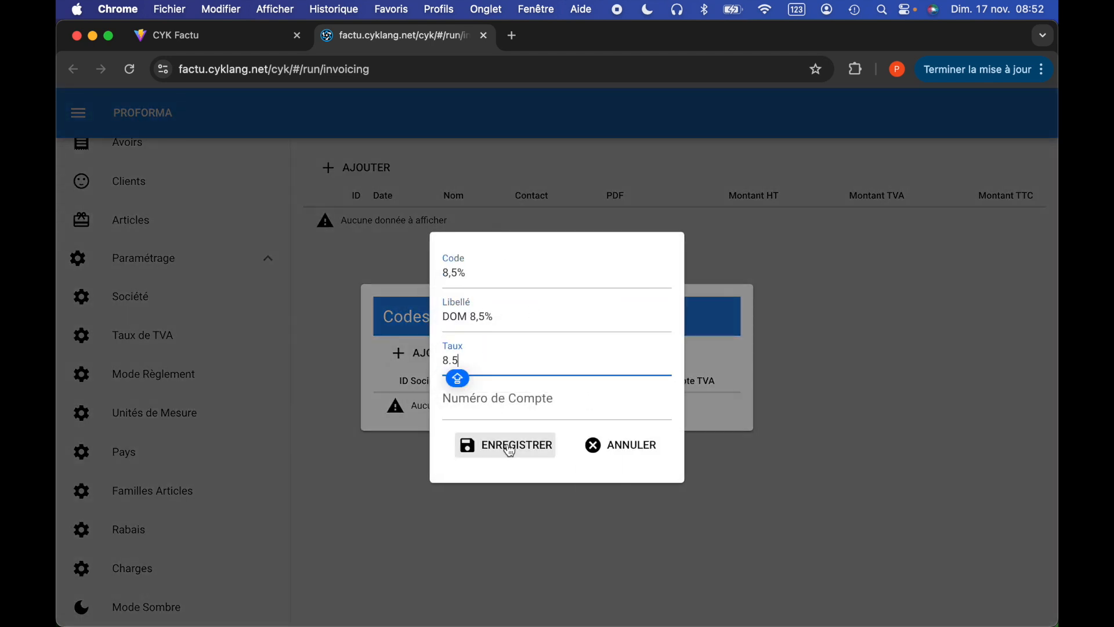
pyautogui.click(510, 447)
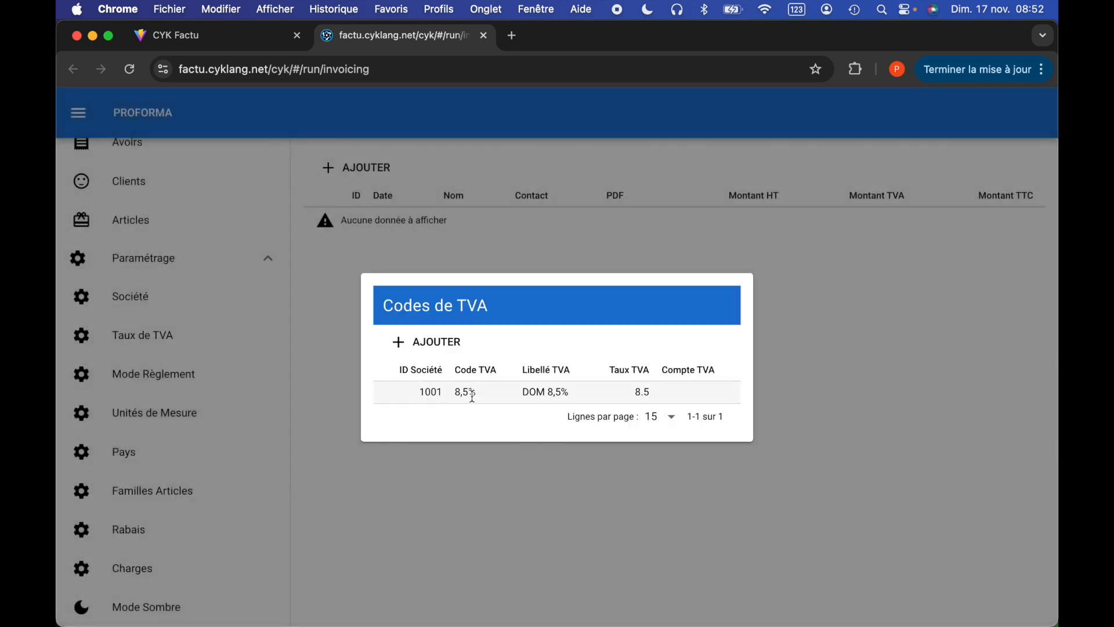
pyautogui.click(309, 350)
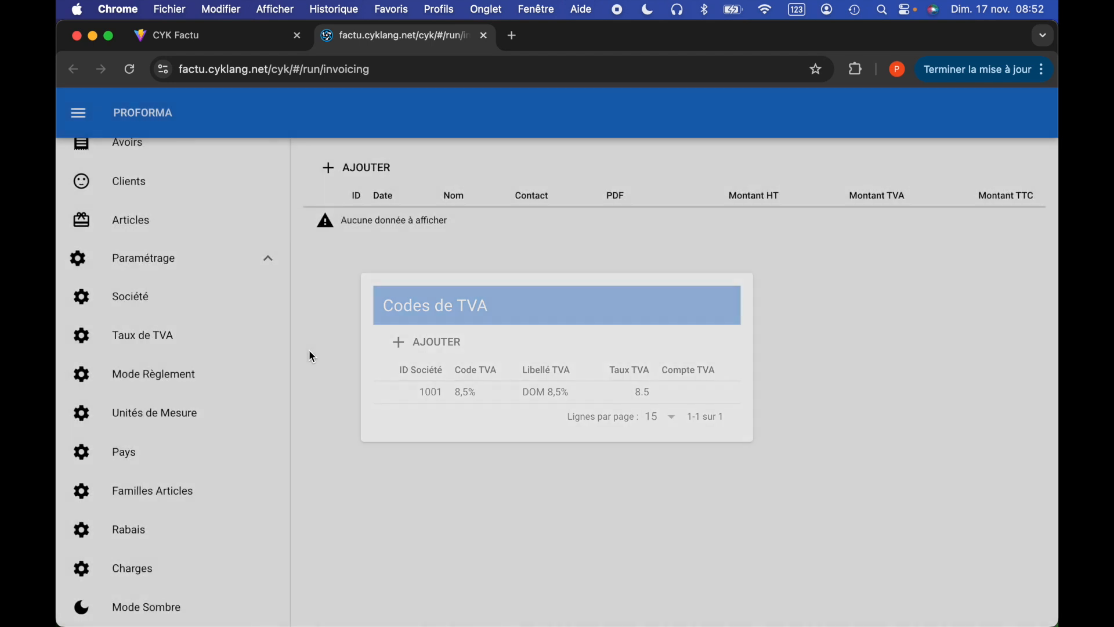
# - Create payment method code VIREMENT labelled 'Virement' and close the payment methods list
pyautogui.click(161, 384)
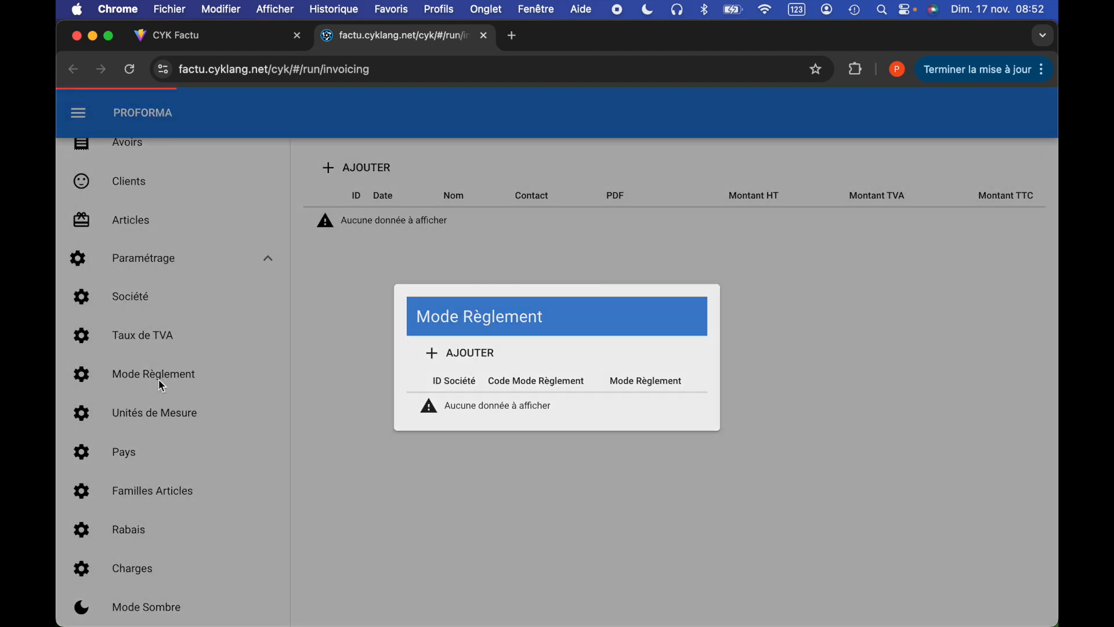
pyautogui.click(468, 360)
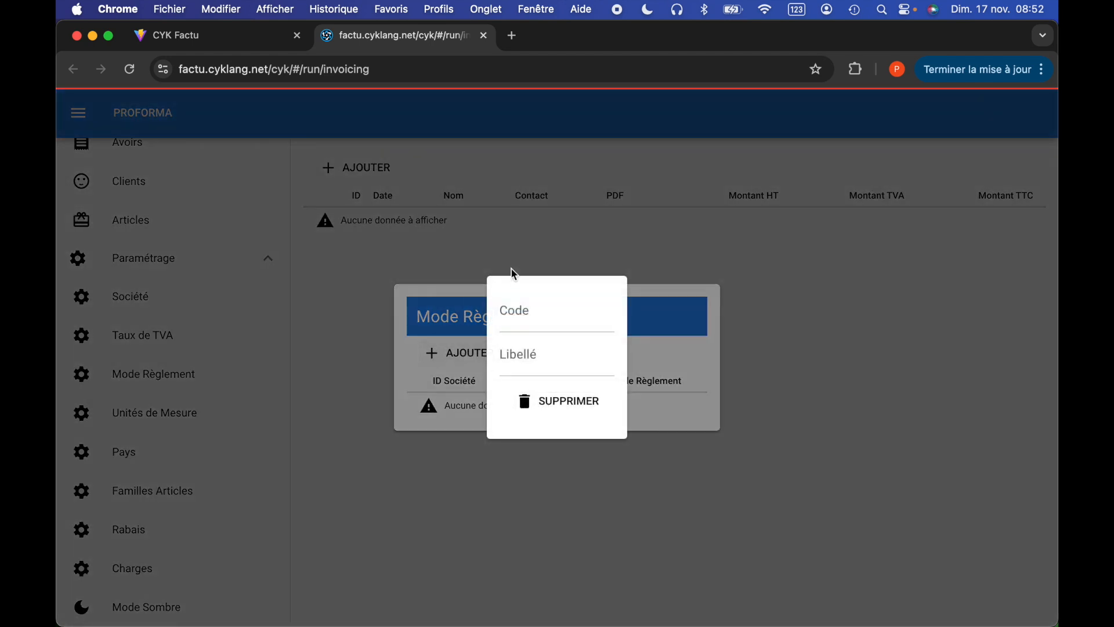
pyautogui.click(513, 315)
pyautogui.write('VIREMENT')
pyautogui.click(489, 356)
pyautogui.write('Virement')
pyautogui.click(608, 404)
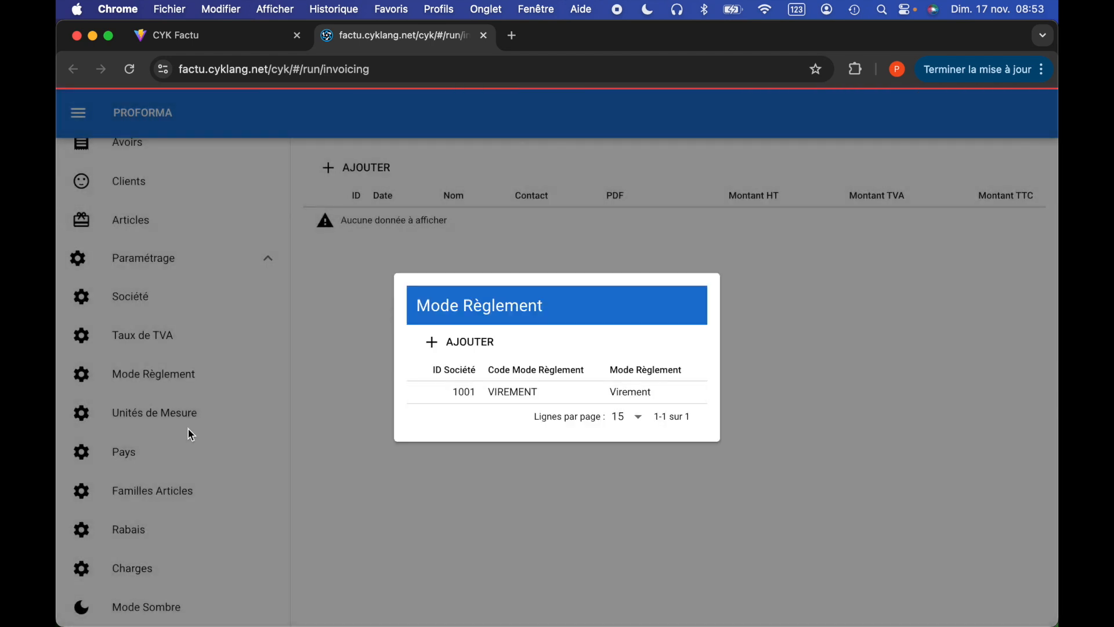
pyautogui.click(278, 449)
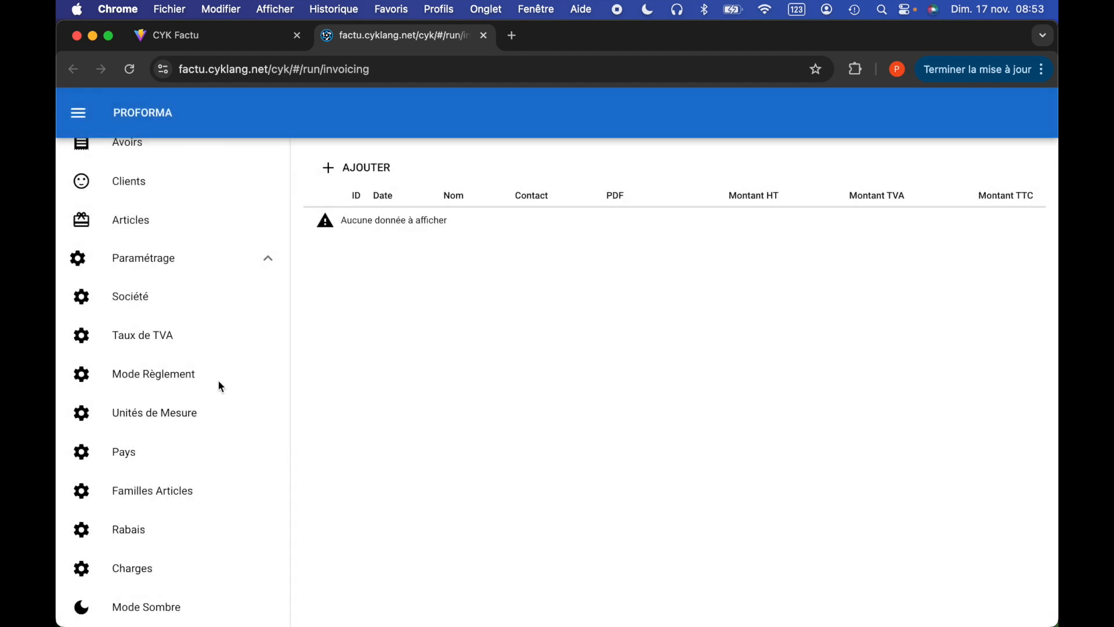
pyautogui.scroll(1, 199, 417)
# - Start a new proforma and create a new client named 'Bon Client'
pyautogui.scroll(-1, 194, 435)
pyautogui.scroll(5, 174, 360)
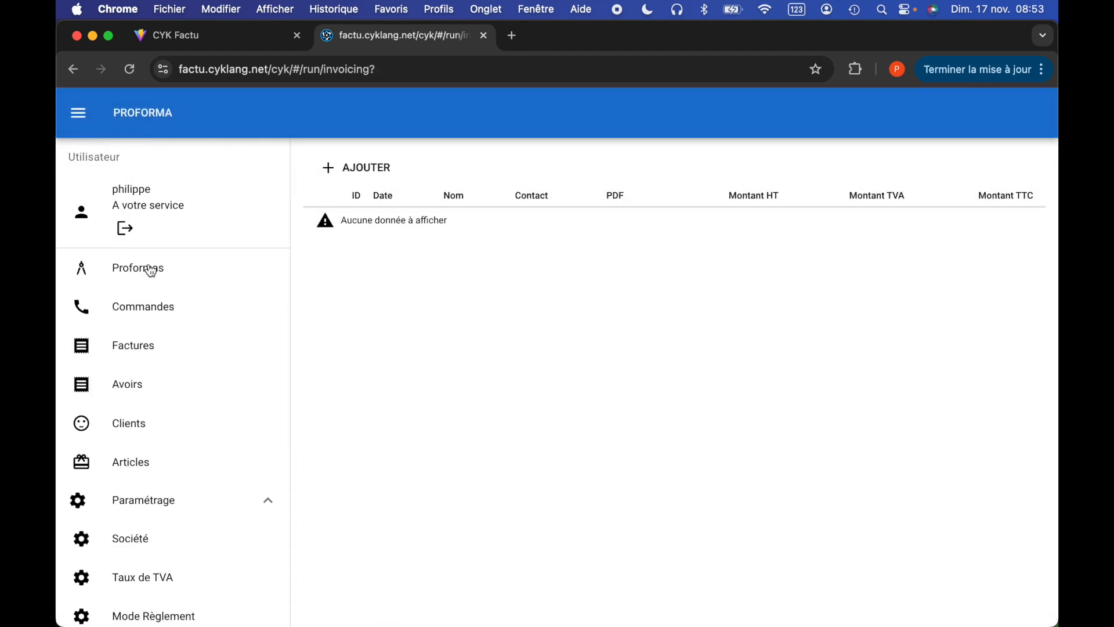
pyautogui.click(151, 271)
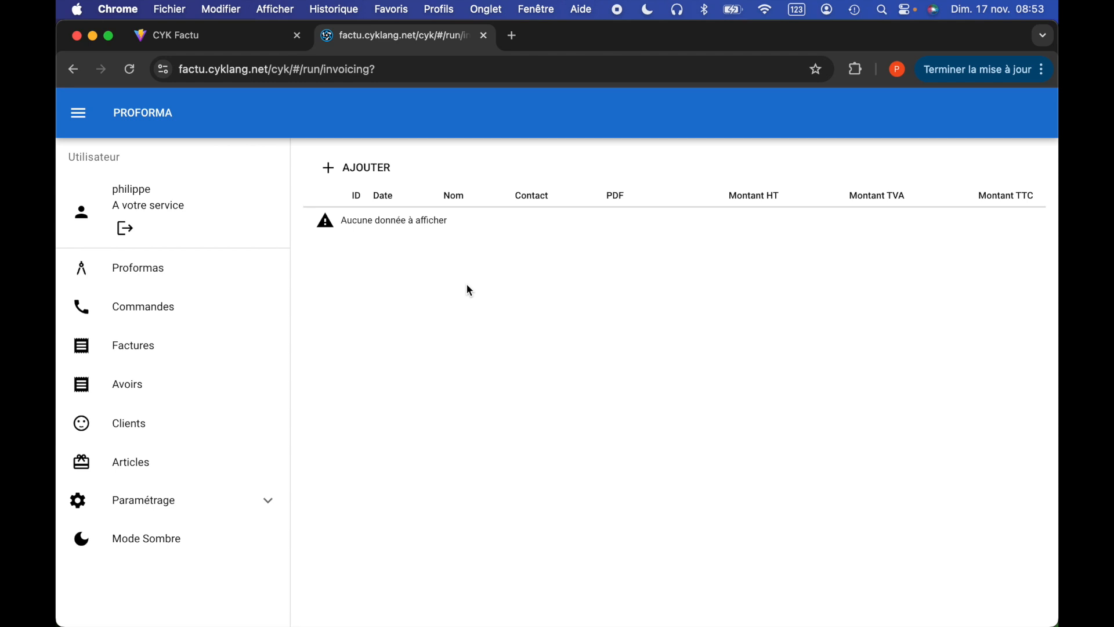
pyautogui.click(371, 170)
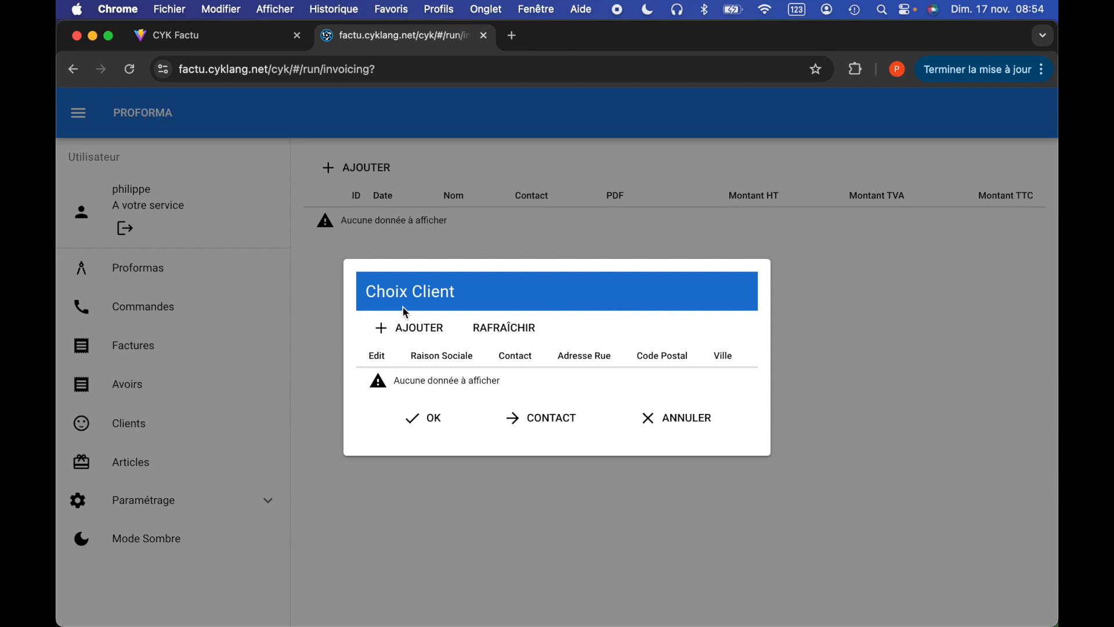
pyautogui.click(428, 332)
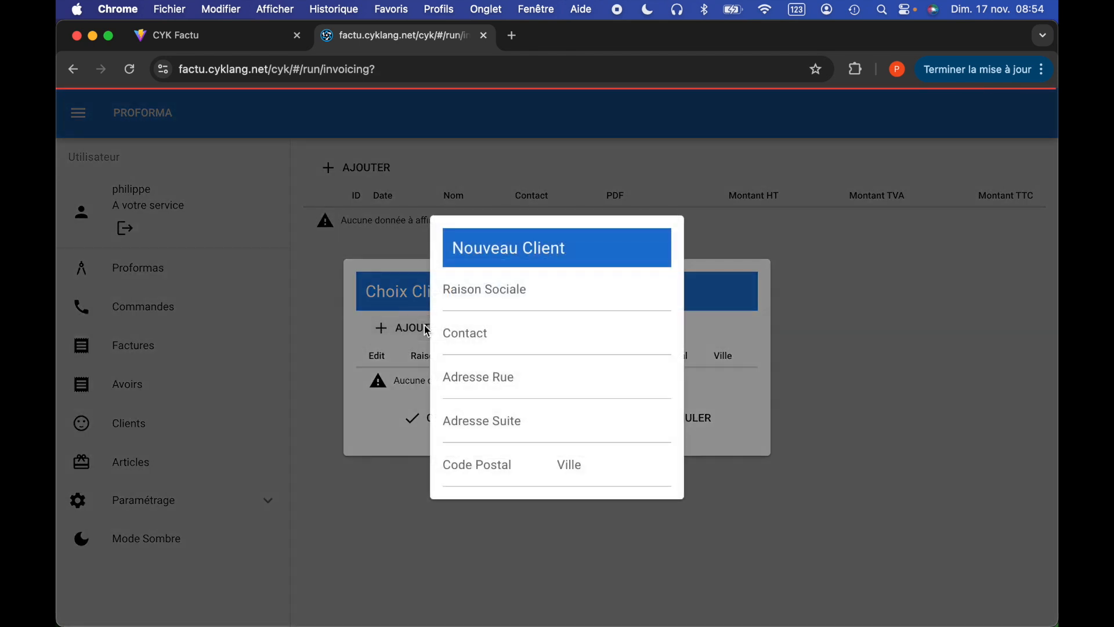
pyautogui.click(506, 288)
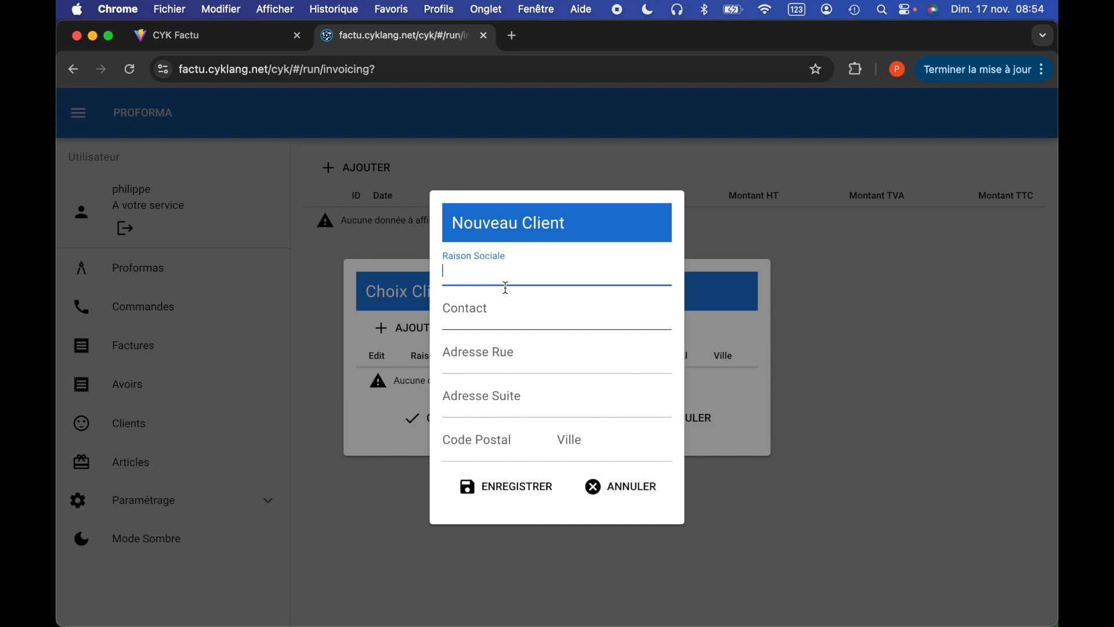
pyautogui.write('Bon Client')
# - Enter the client's contact name, street address, postal code and city, then save the client
pyautogui.click(506, 303)
pyautogui.write('M. Dupont')
pyautogui.click(480, 363)
pyautogui.click(478, 442)
pyautogui.write('97490')
pyautogui.press('Tab')
pyautogui.write('Sainte-Clotilde')
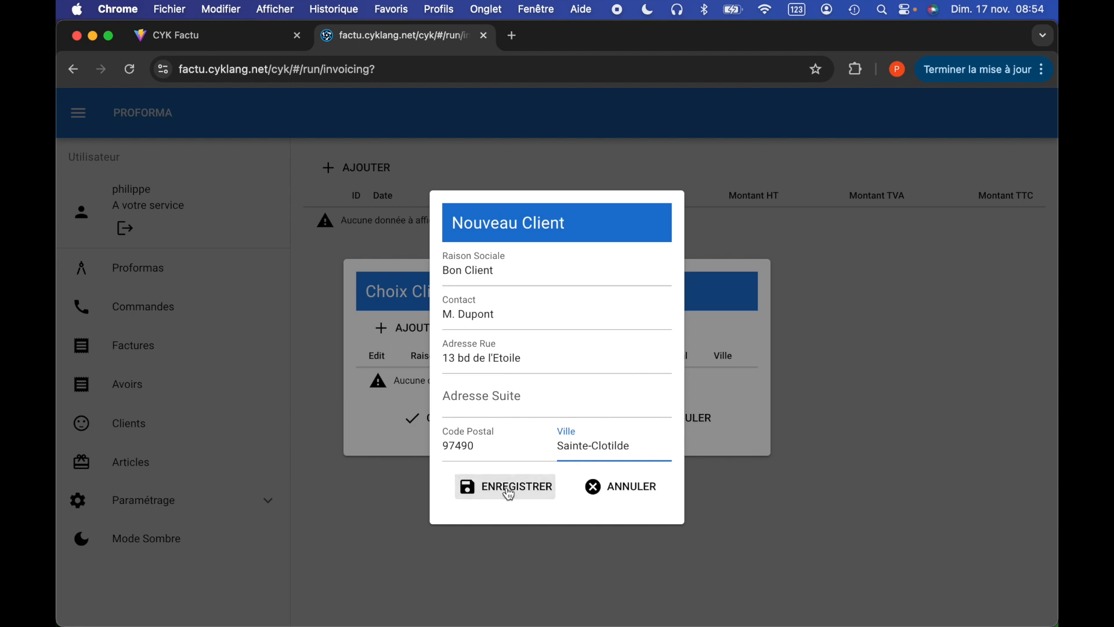
pyautogui.click(507, 487)
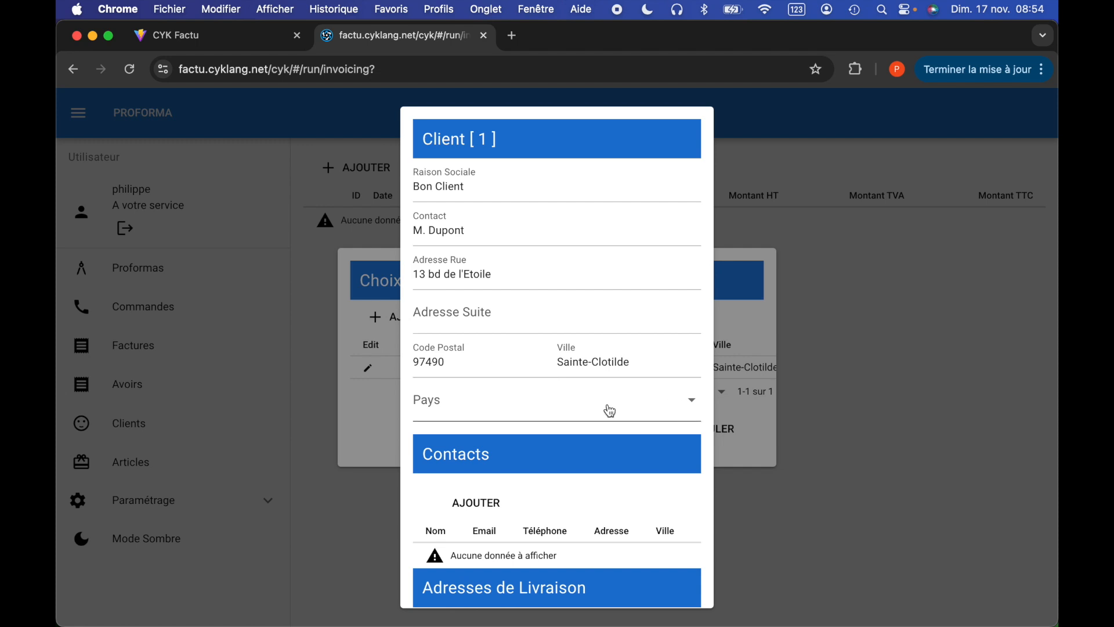
# - Create a new country with code RE labelled Réunion and assign it to the client
pyautogui.scroll(-3, 611, 411)
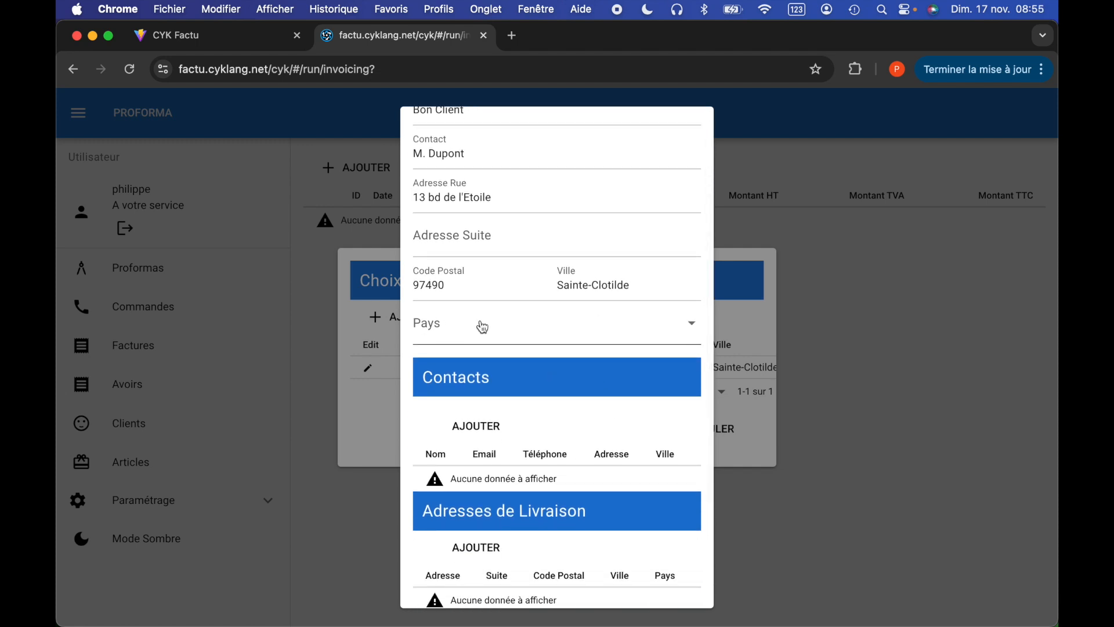
pyautogui.click(505, 330)
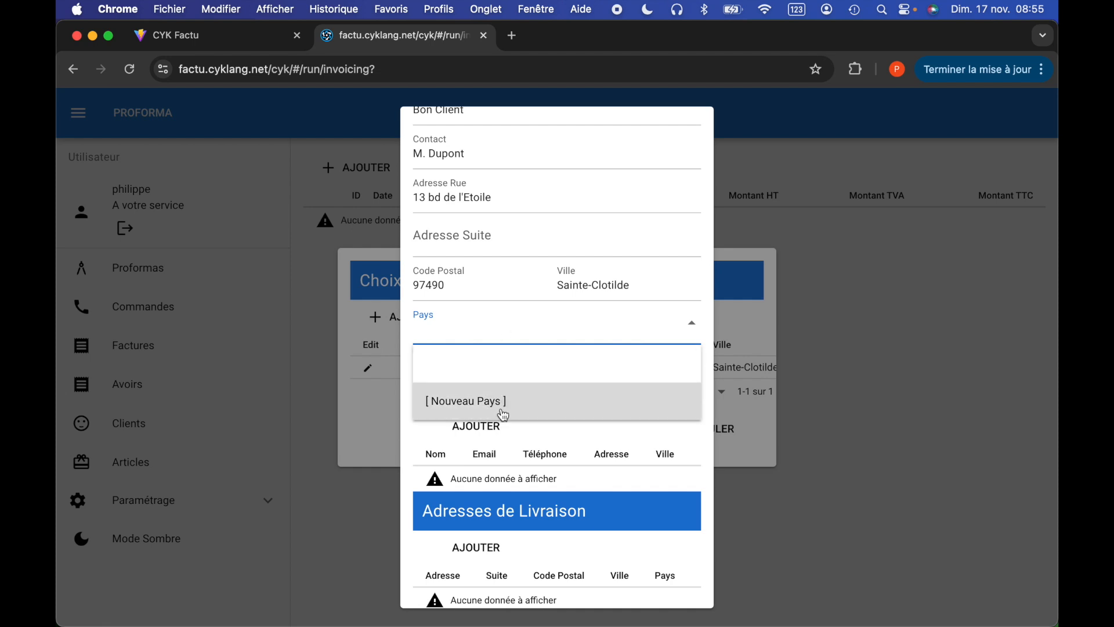
pyautogui.click(502, 413)
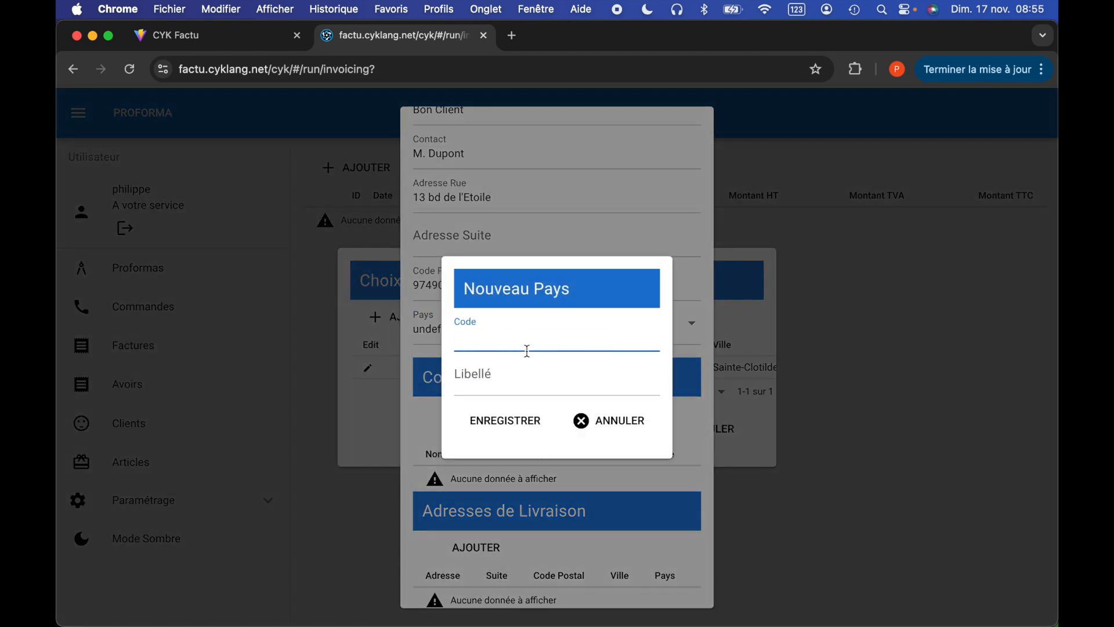
pyautogui.press('capslock')
pyautogui.write('RE')
pyautogui.press('Tab')
pyautogui.write('R')
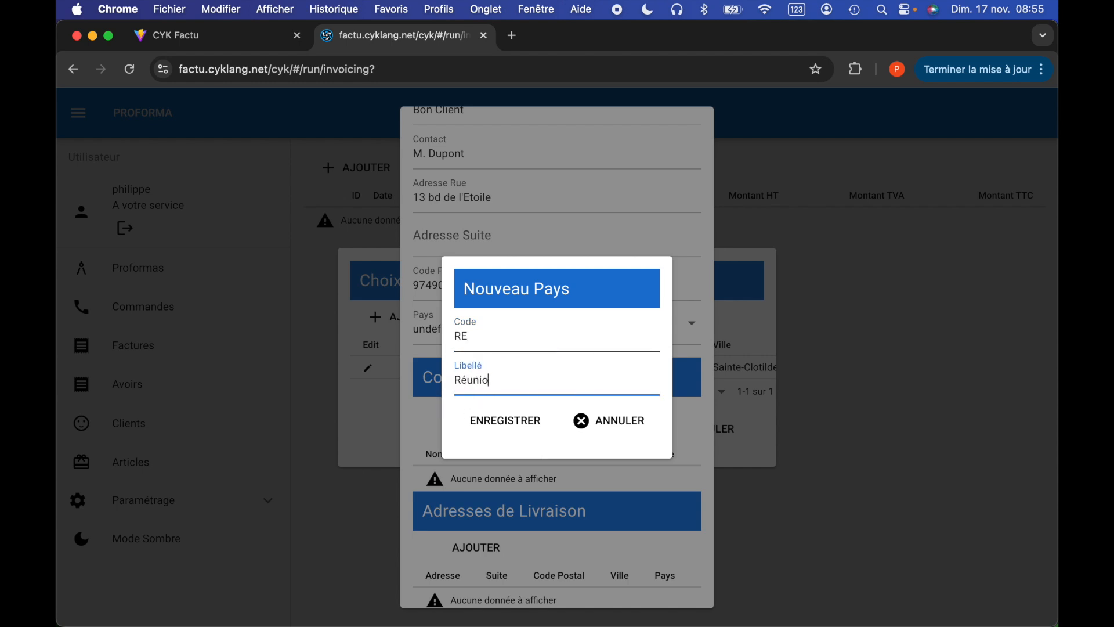
pyautogui.click(526, 430)
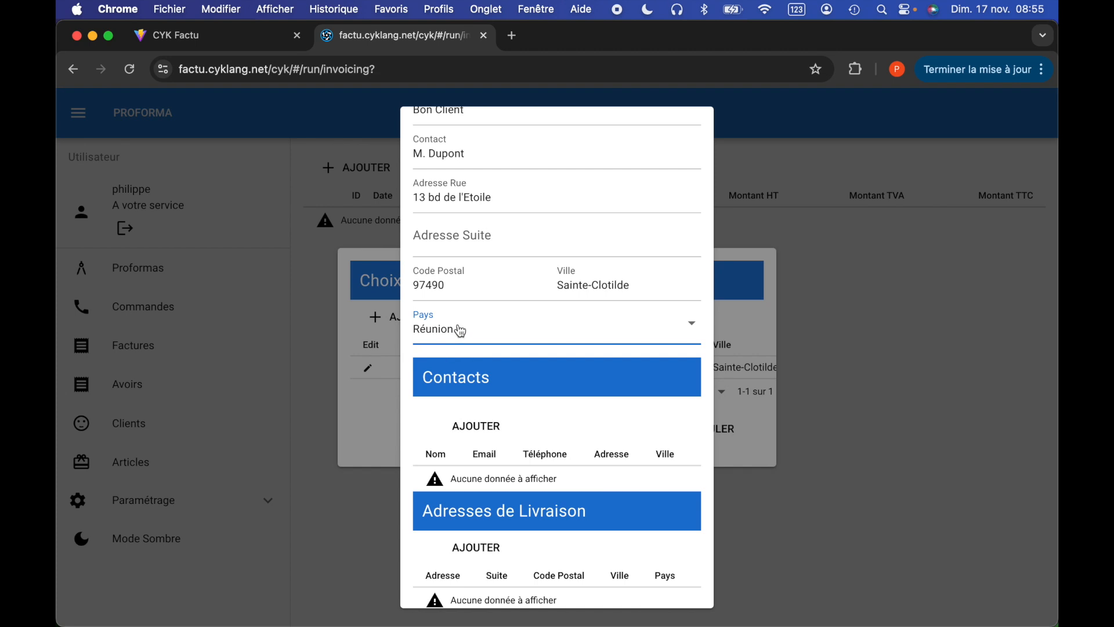
pyautogui.scroll(-3, 461, 331)
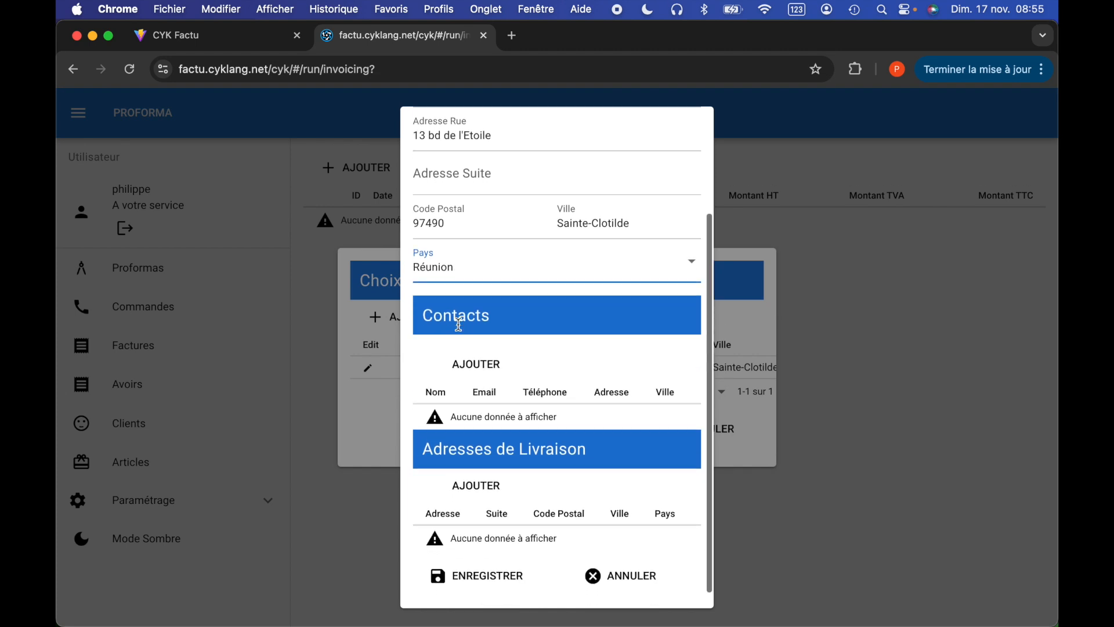
pyautogui.scroll(-1, 506, 364)
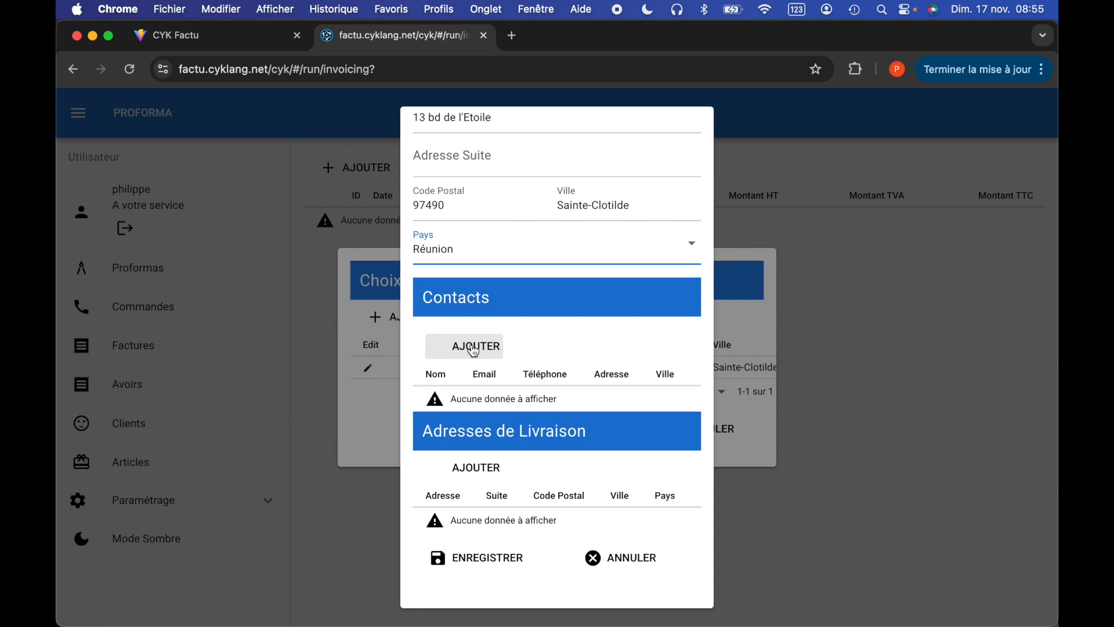
pyautogui.scroll(6, 537, 269)
pyautogui.scroll(-6, 539, 272)
# - Add a contact to the client with the contact's name, e-mail address and phone number
pyautogui.click(490, 350)
pyautogui.write('Jean')
pyautogui.press('Tab')
pyautogui.write('jean@mail.')
pyautogui.press('BackSpace')
pyautogui.press('BackSpace')
pyautogui.press('BackSpace')
pyautogui.press('BackSpace')
pyautogui.press('BackSpace')
pyautogui.press('BackSpace')
pyautogui.press('BackSpace')
pyautogui.press('BackSpace')
pyautogui.press('BackSpace')
pyautogui.press('BackSpace')
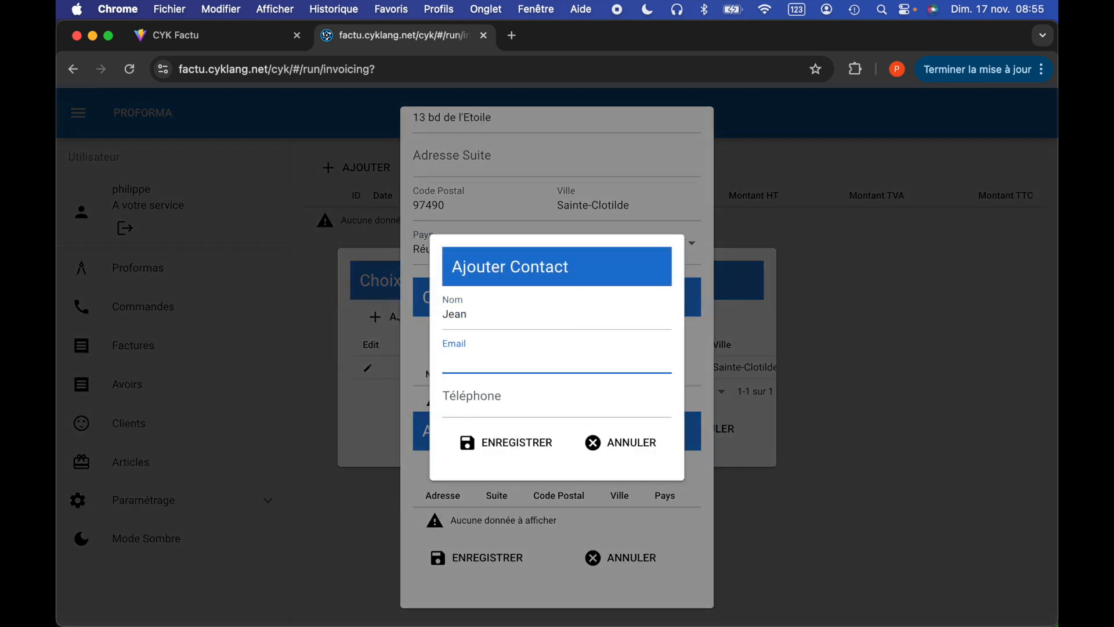
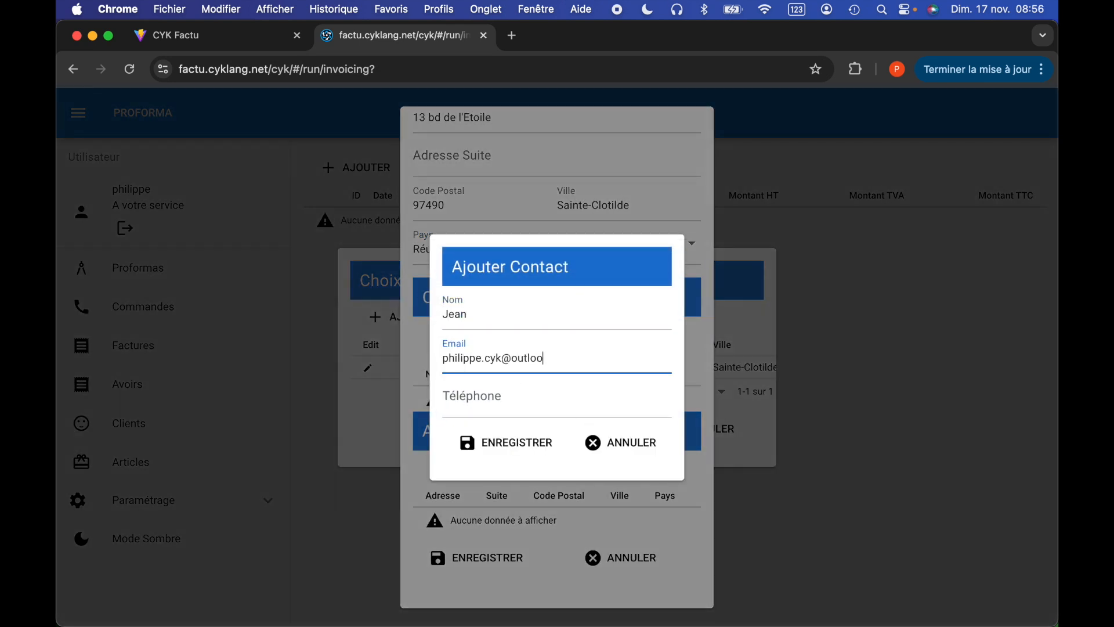
pyautogui.click(478, 403)
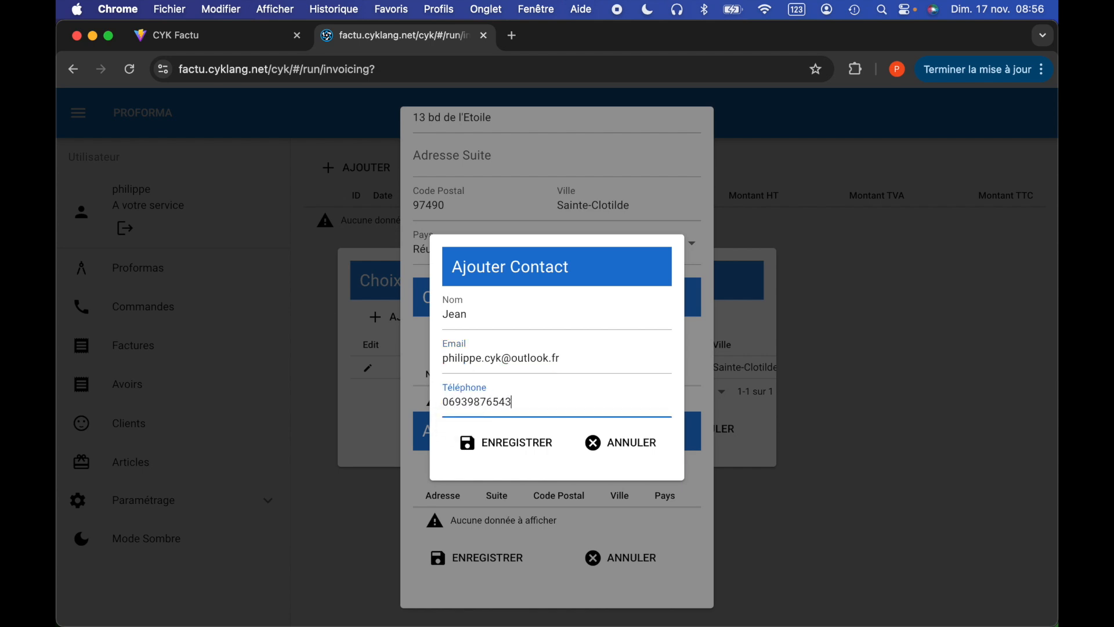
pyautogui.click(523, 449)
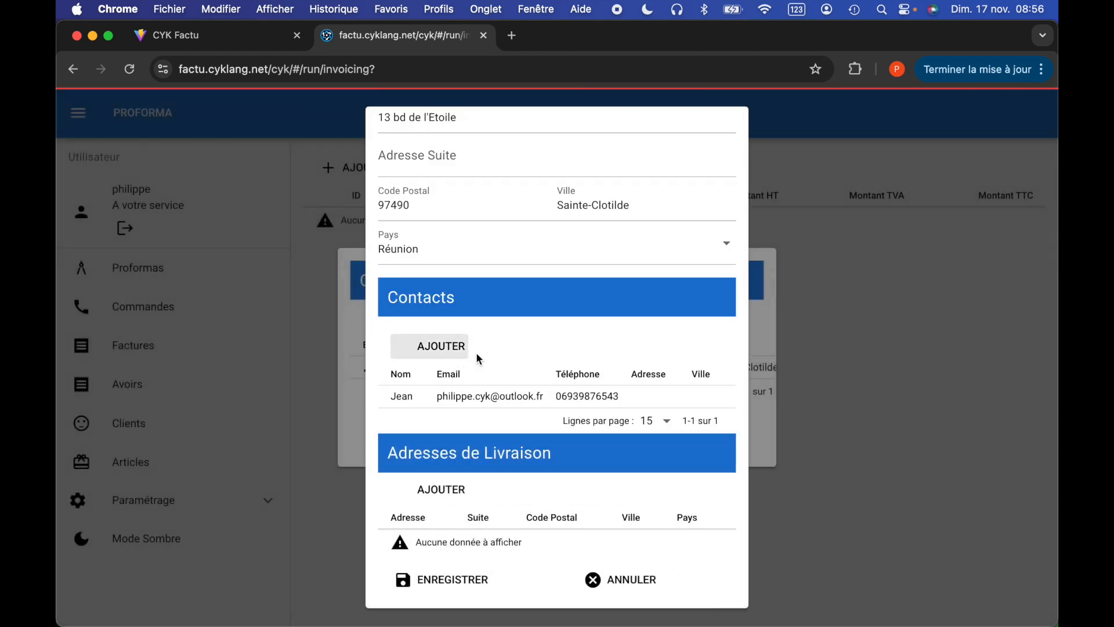
# - Review the new contact's details and save the Bon Client record
pyautogui.click(458, 400)
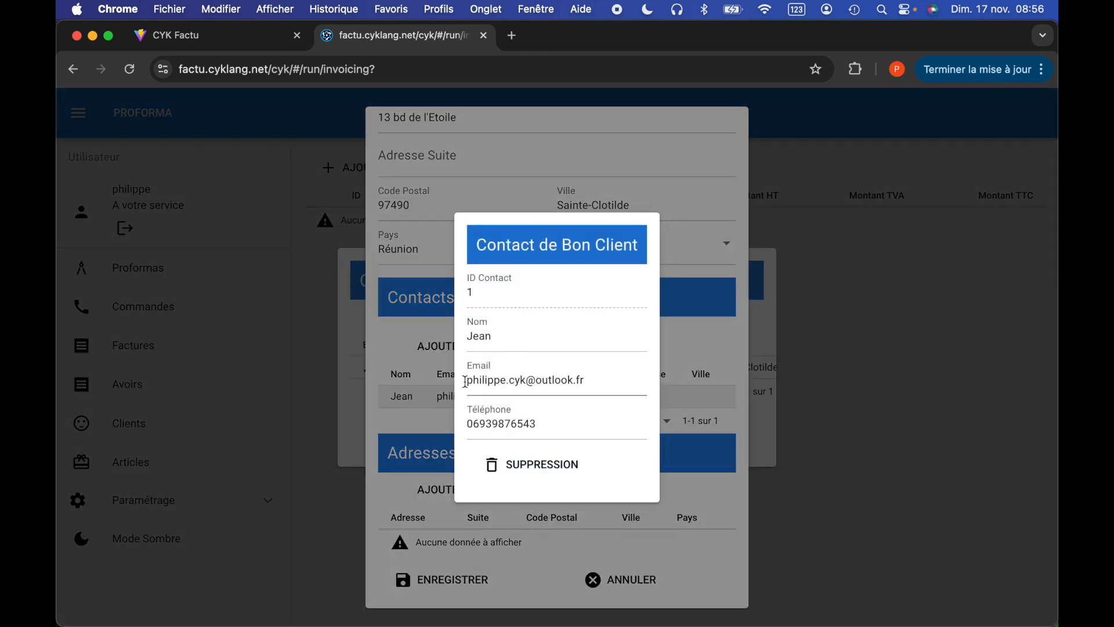
pyautogui.click(711, 346)
pyautogui.scroll(-1, 614, 416)
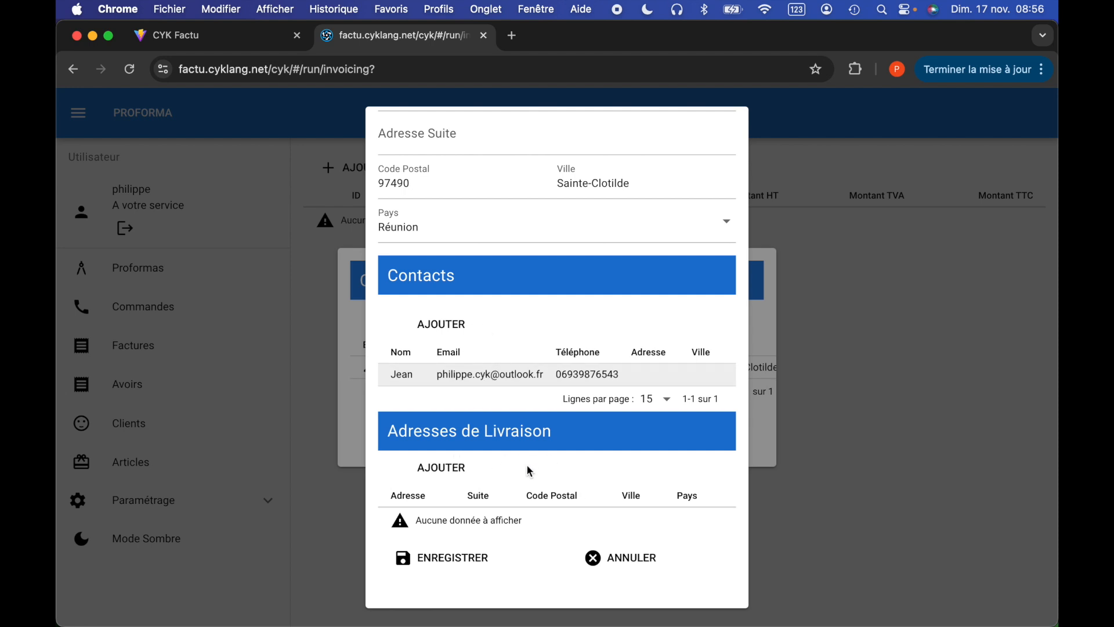
pyautogui.scroll(5, 523, 399)
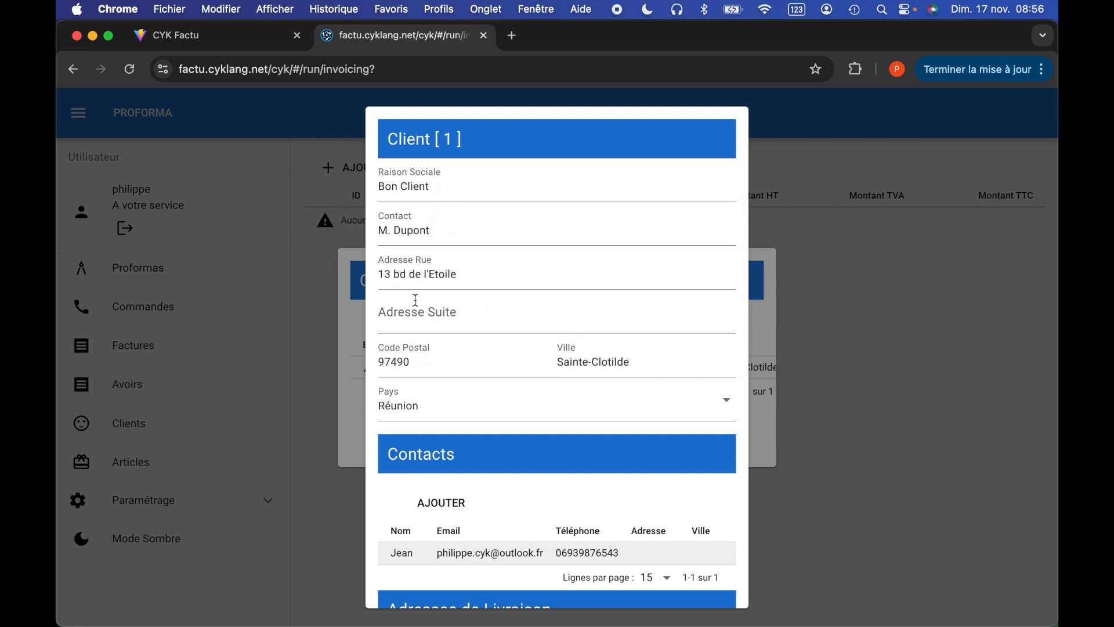
pyautogui.scroll(-5, 548, 331)
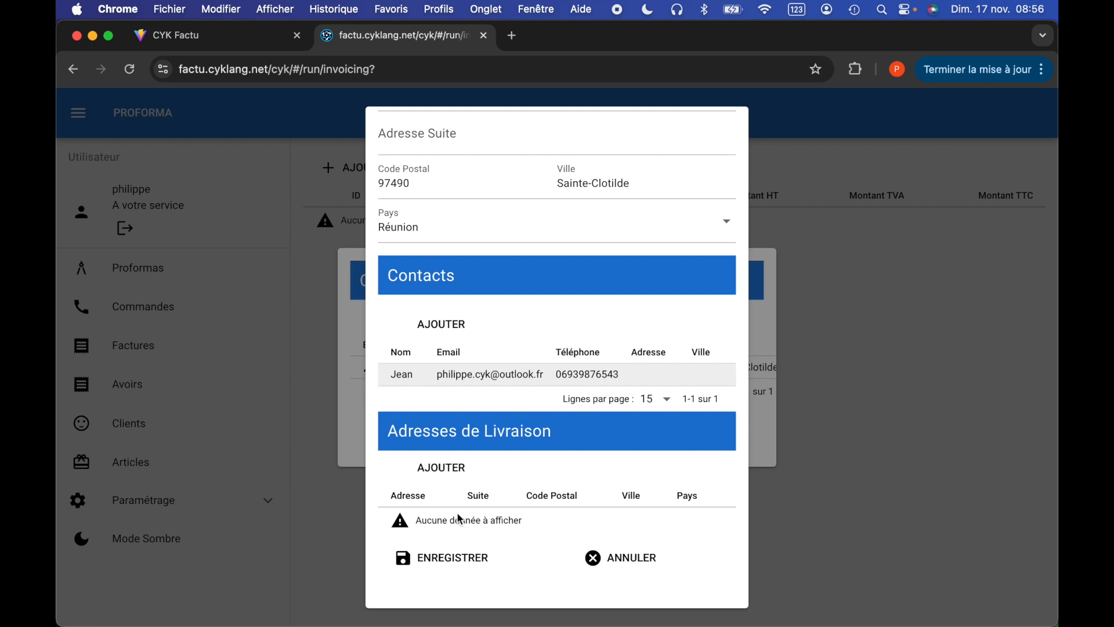
pyautogui.click(465, 562)
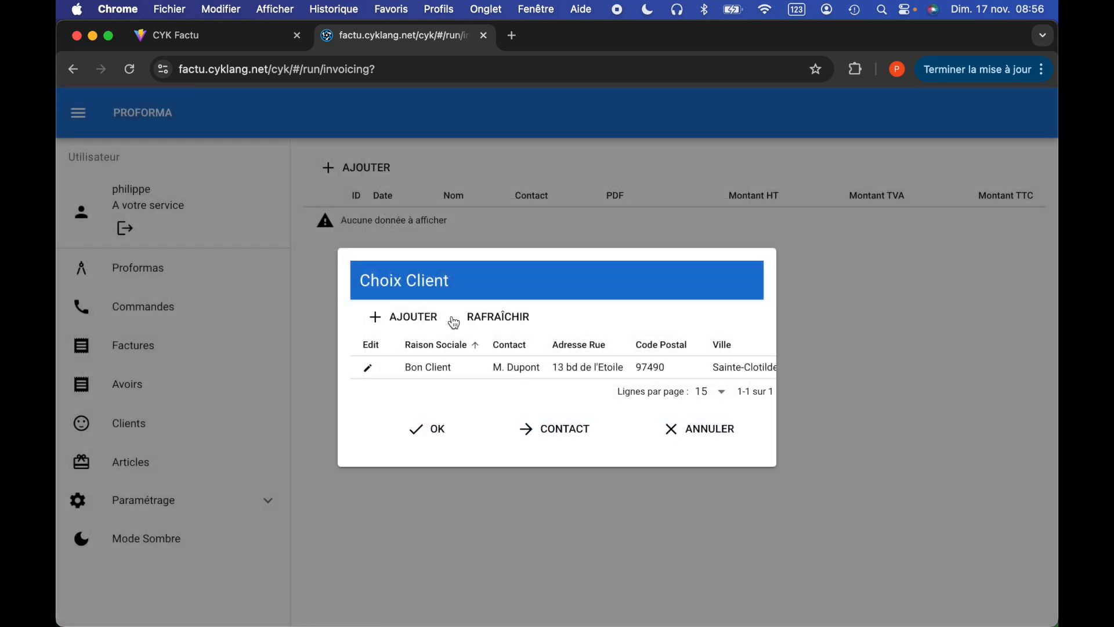
# - Choose Bon Client and its only contact for the proforma, moving on to delivery address selection
pyautogui.click(431, 364)
pyautogui.click(560, 440)
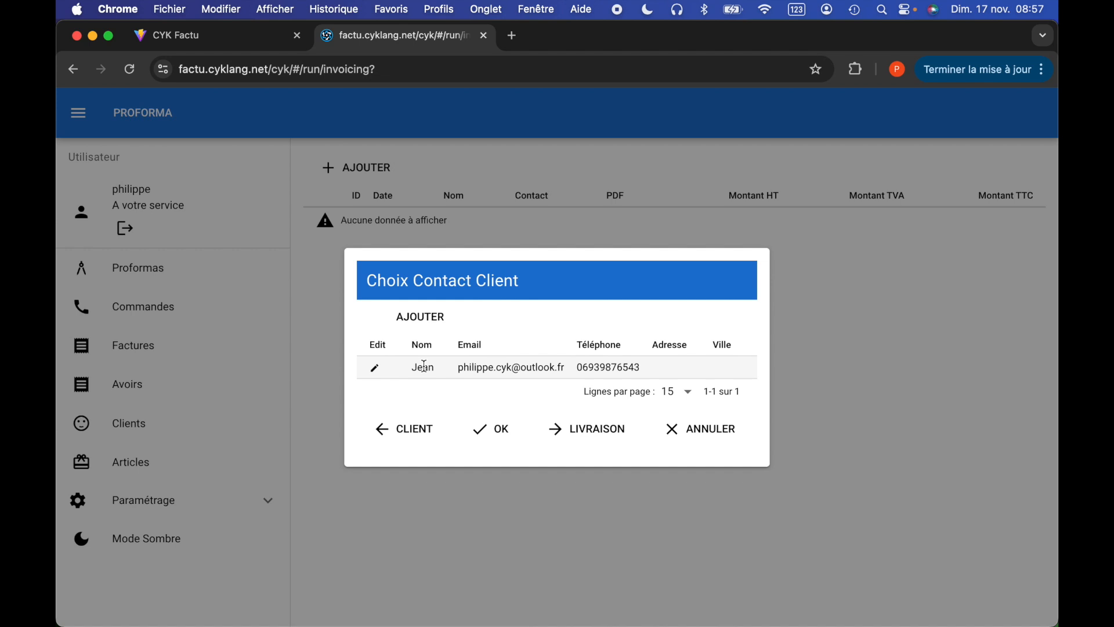
pyautogui.click(424, 367)
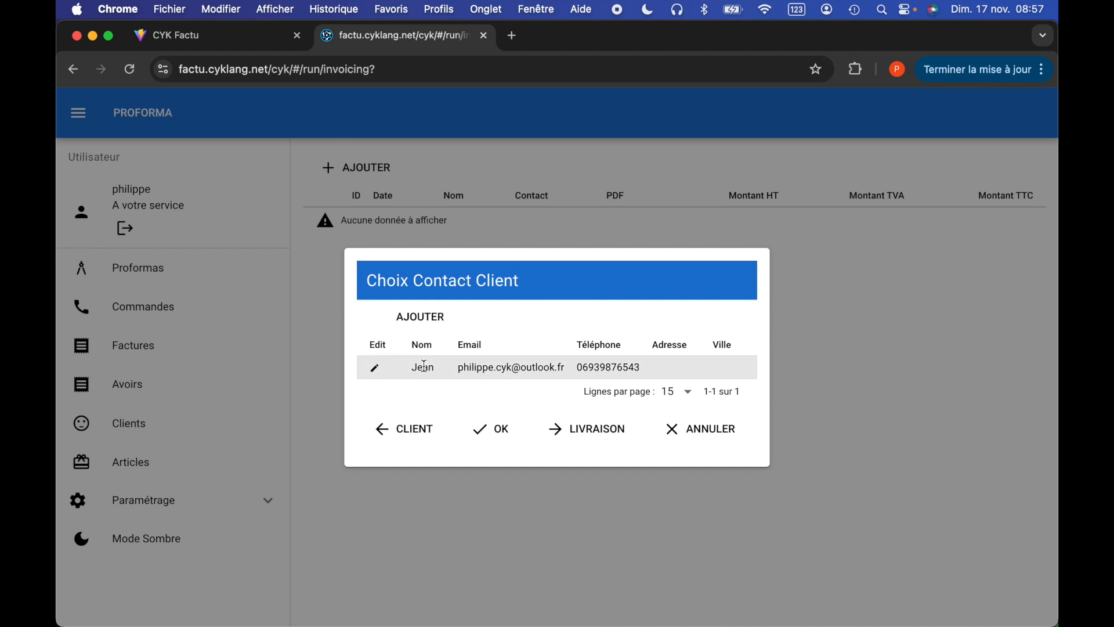
pyautogui.click(600, 436)
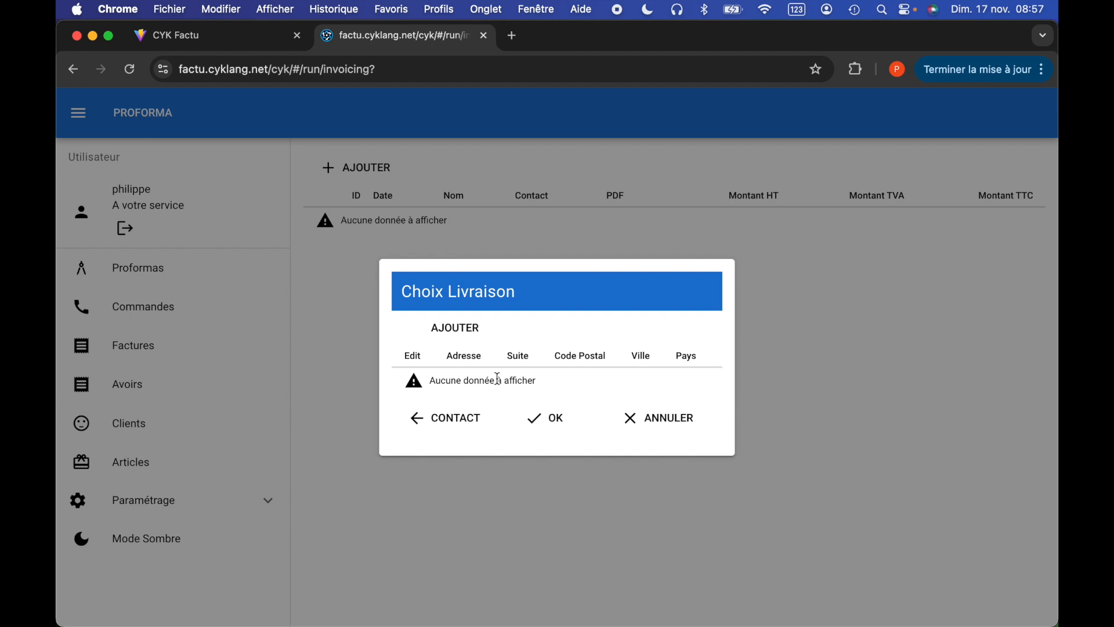
# - Add a delivery address with the recipient's name, street, postal code, city and country Réunion
pyautogui.click(464, 328)
pyautogui.write('Georges')
pyautogui.click(497, 316)
pyautogui.click(484, 401)
pyautogui.write('97410')
pyautogui.press('Tab')
pyautogui.write('Saint-Pierre')
pyautogui.click(483, 441)
pyautogui.click(481, 518)
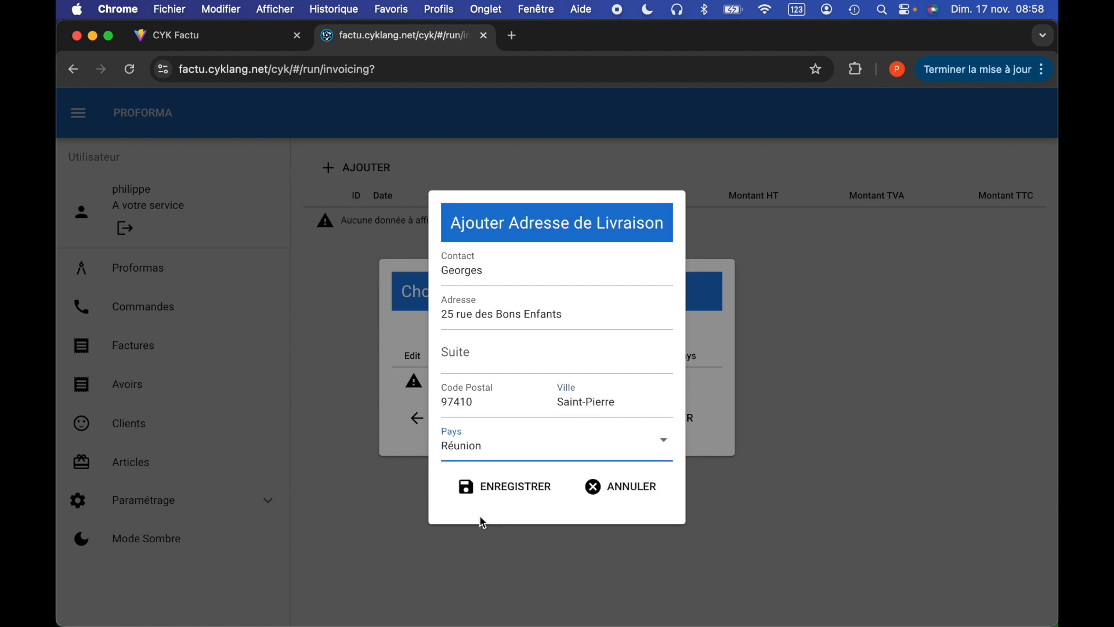
pyautogui.click(509, 496)
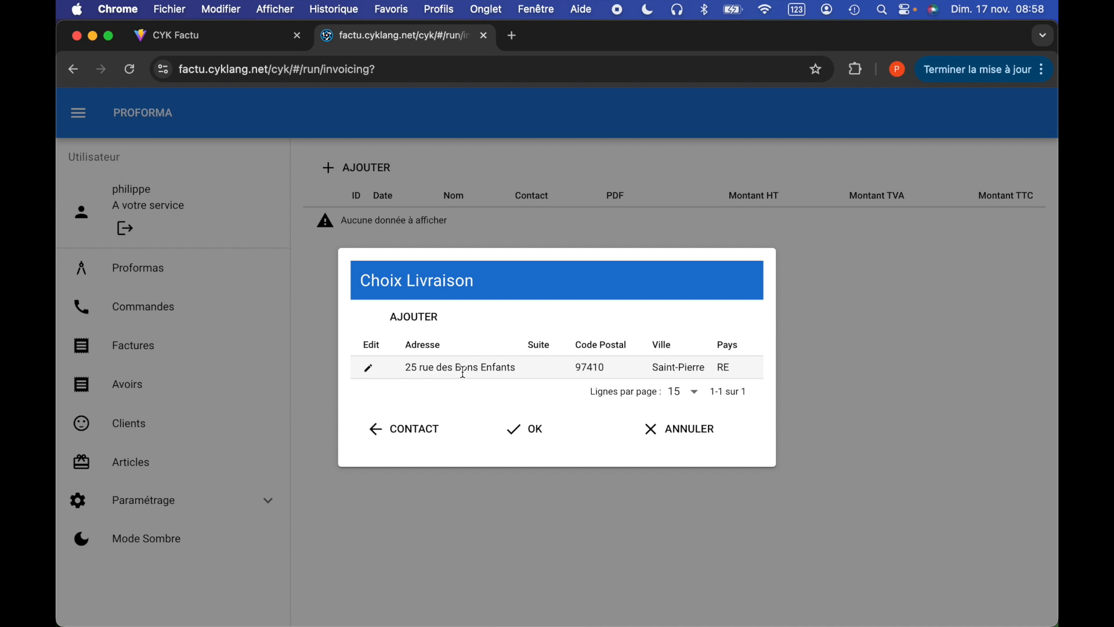
# - Select the new delivery address and confirm the client, contact and delivery choices for proforma 1
pyautogui.click(456, 367)
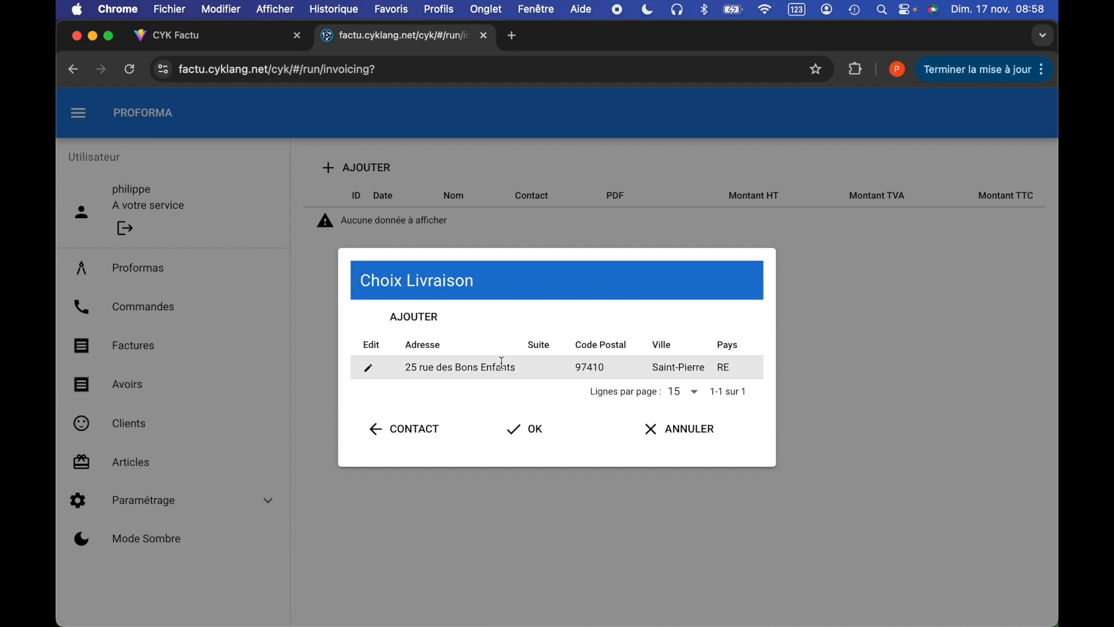
pyautogui.click(415, 435)
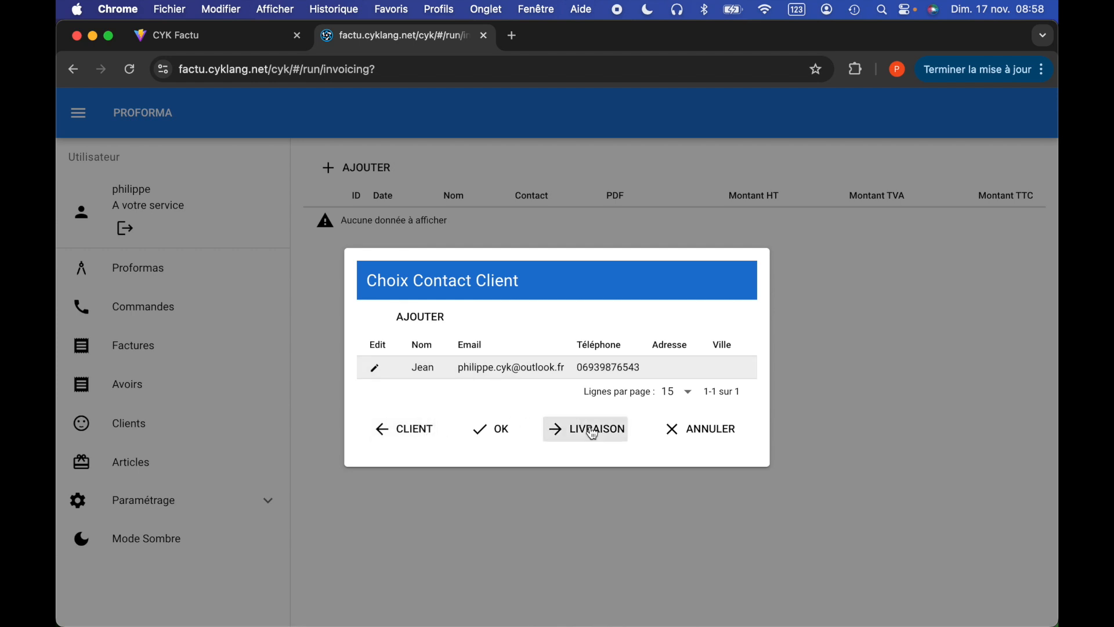
pyautogui.click(409, 434)
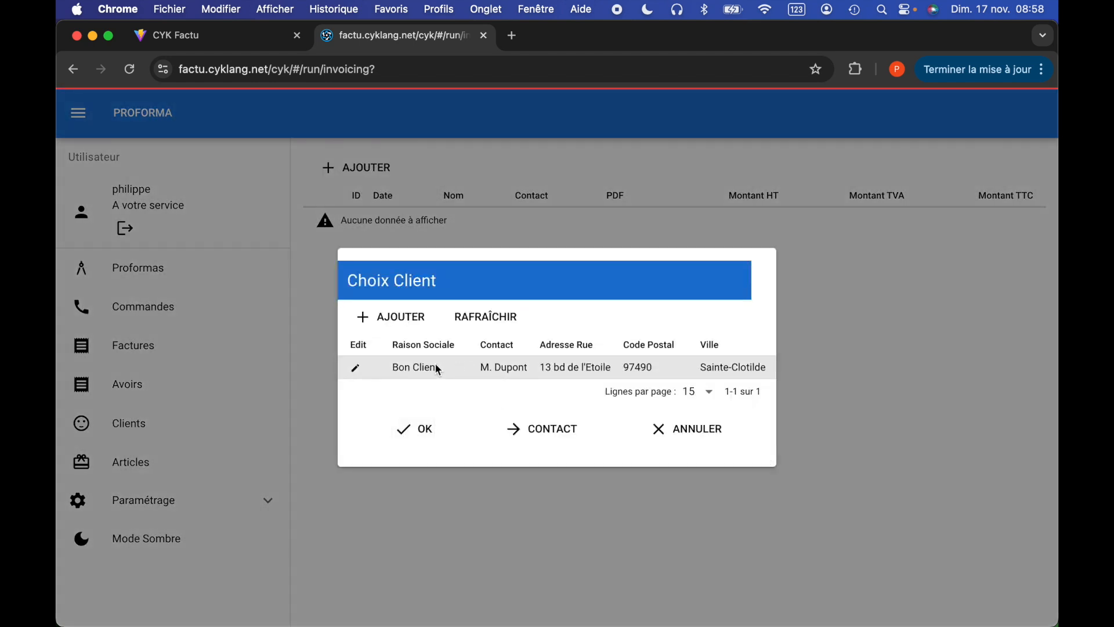
pyautogui.click(560, 436)
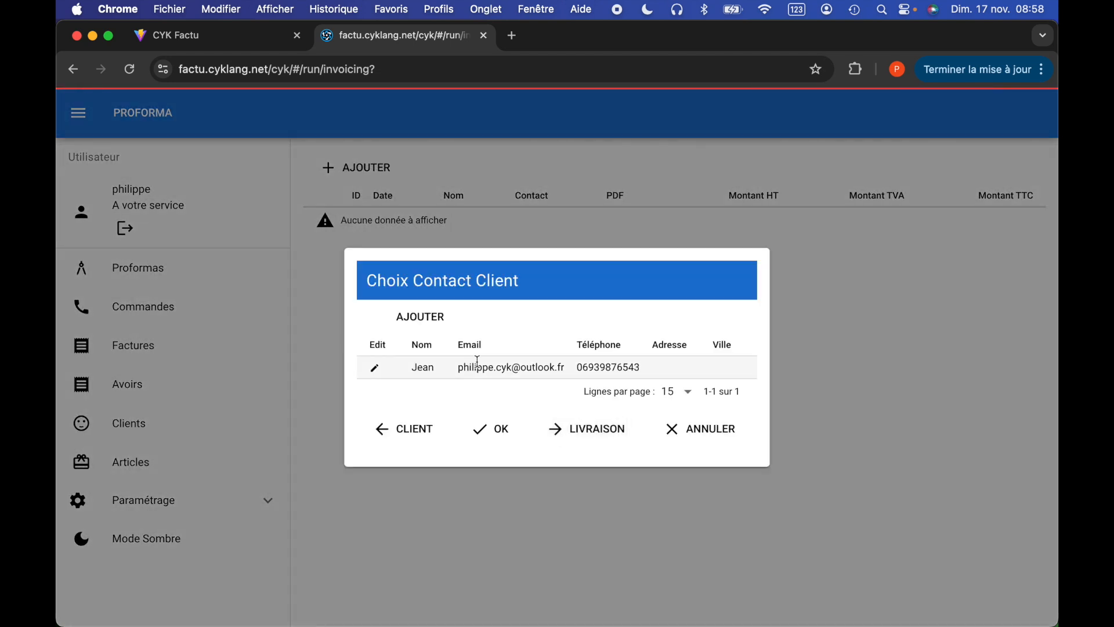
pyautogui.click(592, 429)
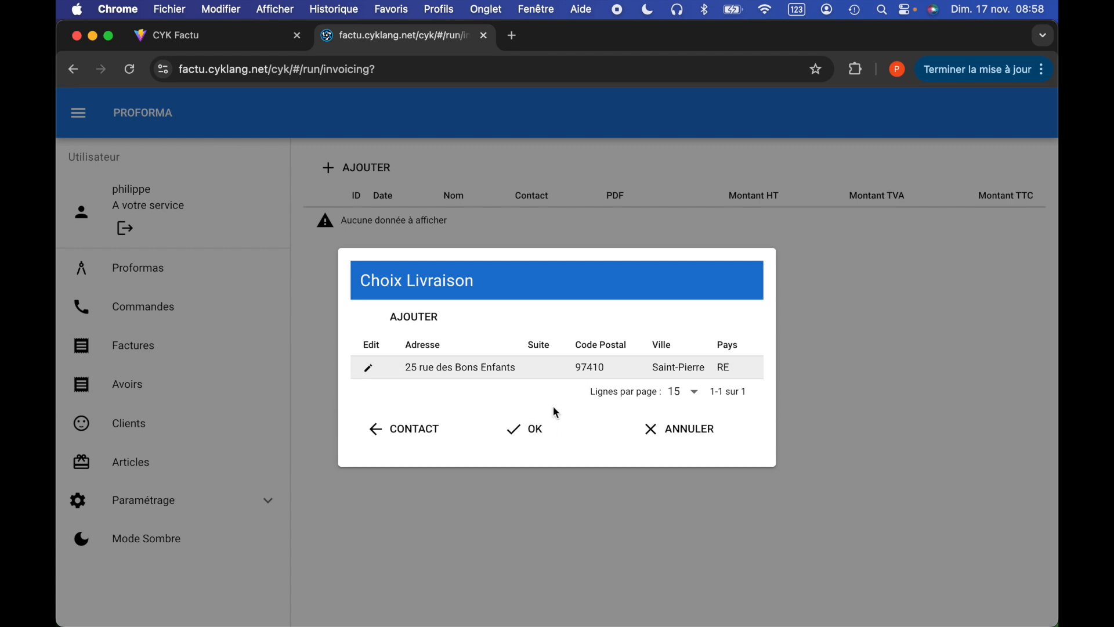
pyautogui.click(530, 432)
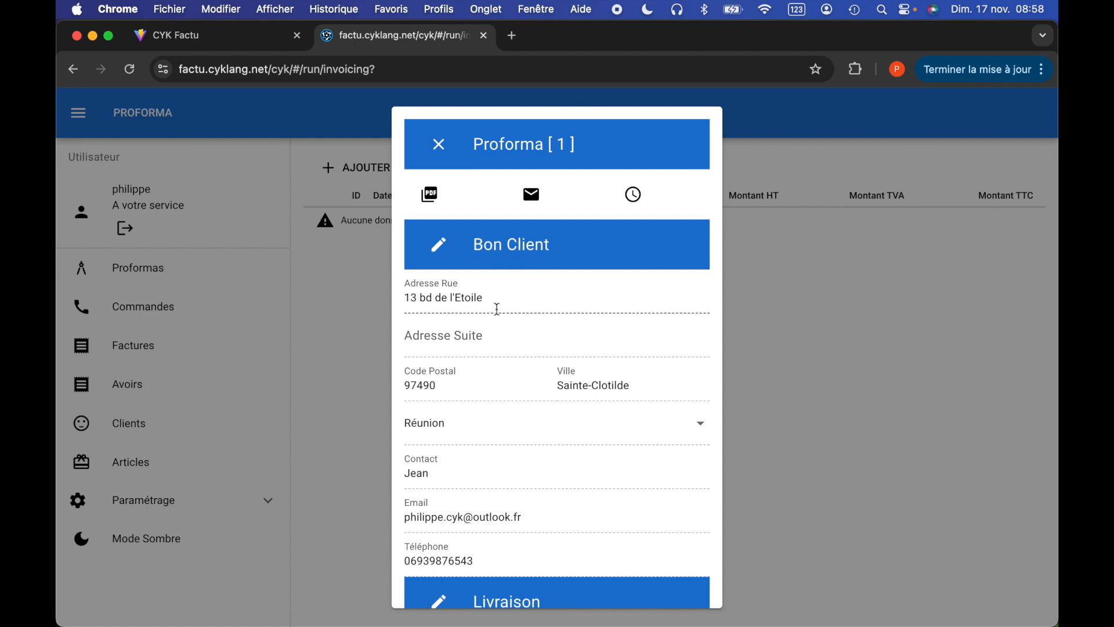
pyautogui.scroll(-2, 498, 345)
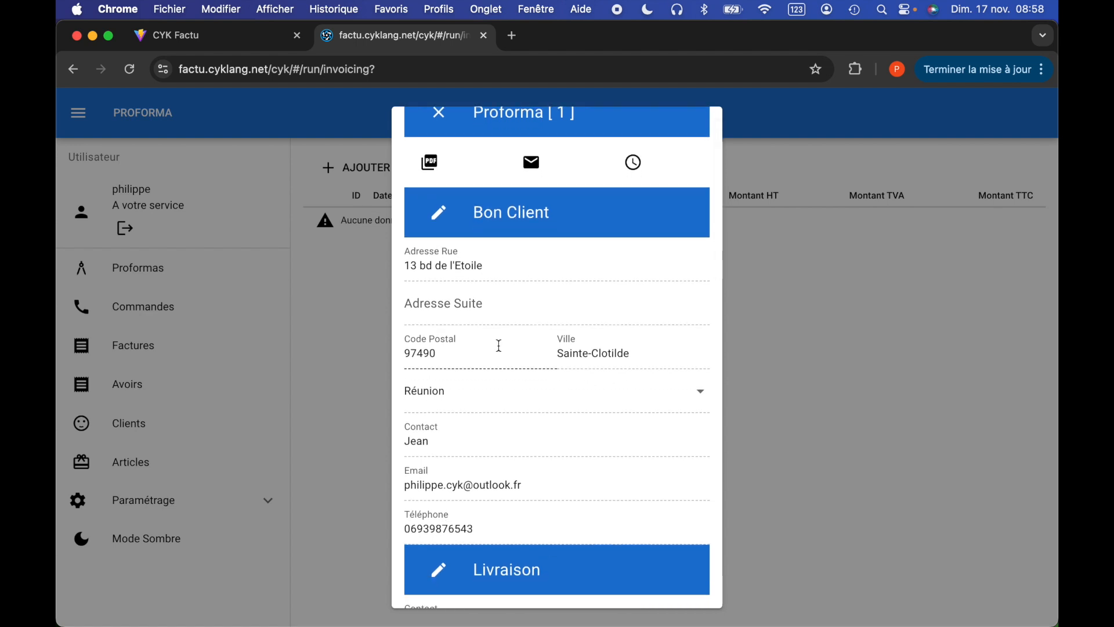
pyautogui.scroll(-2, 533, 403)
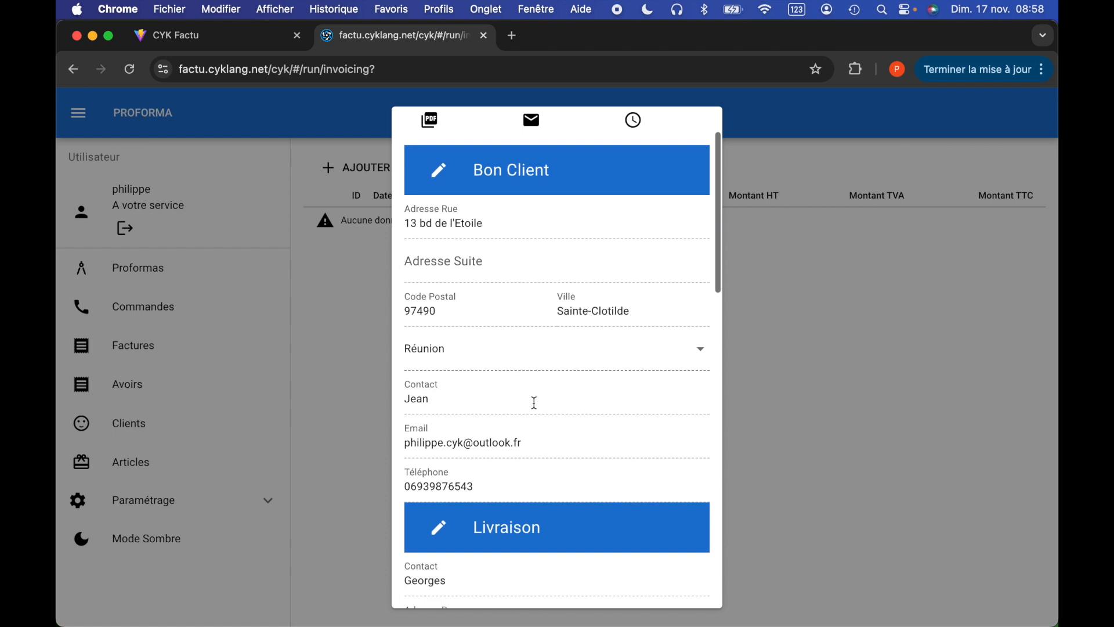
pyautogui.scroll(2, 533, 401)
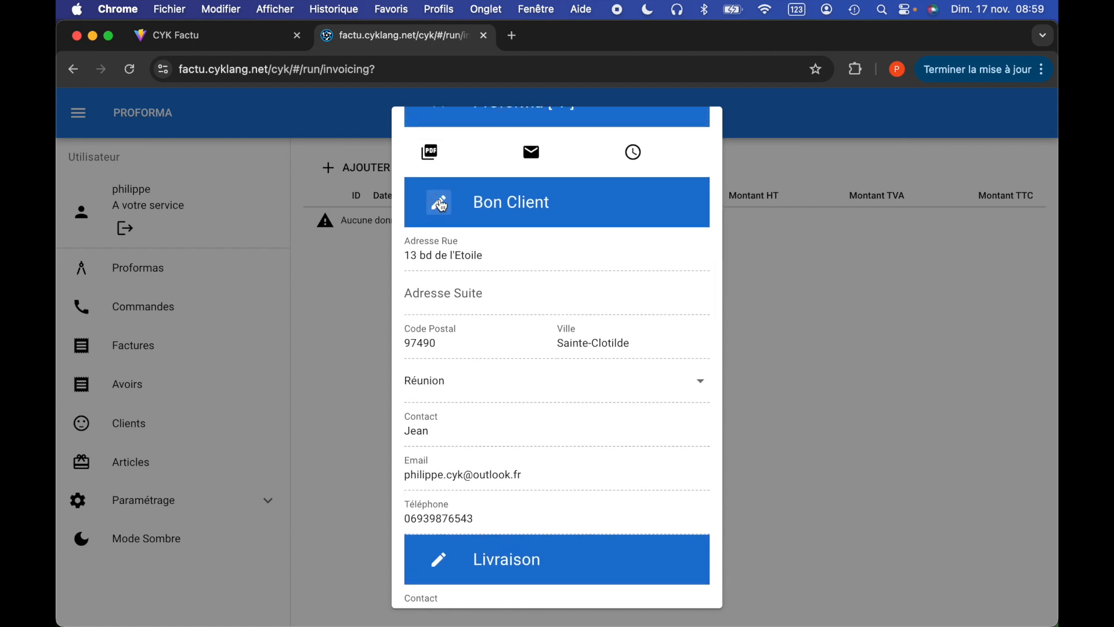
pyautogui.scroll(-4, 490, 376)
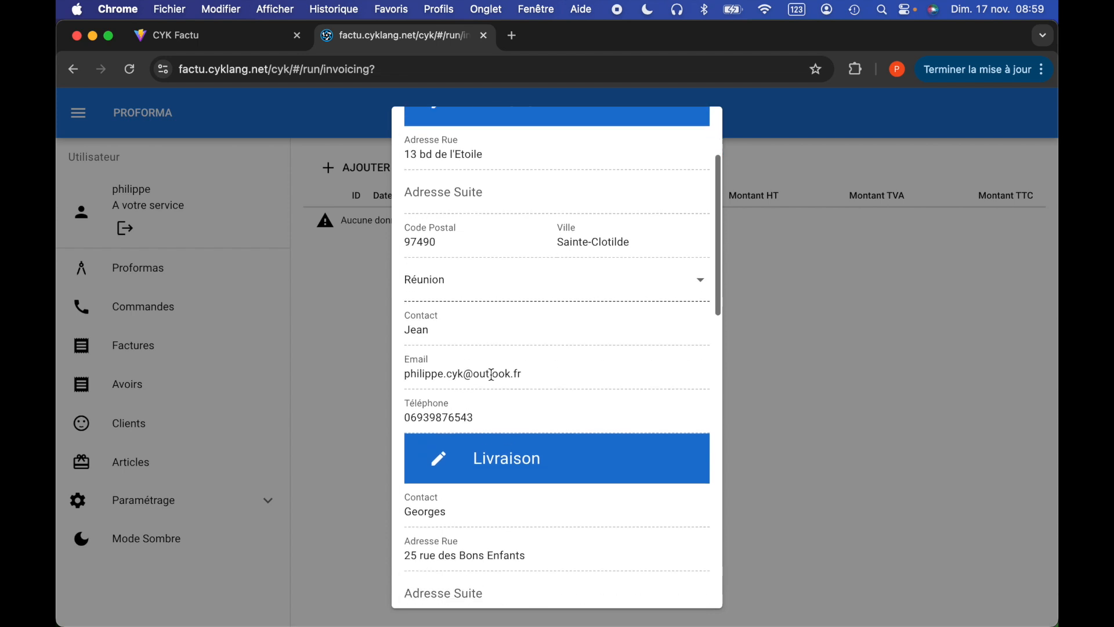
pyautogui.scroll(-2, 491, 454)
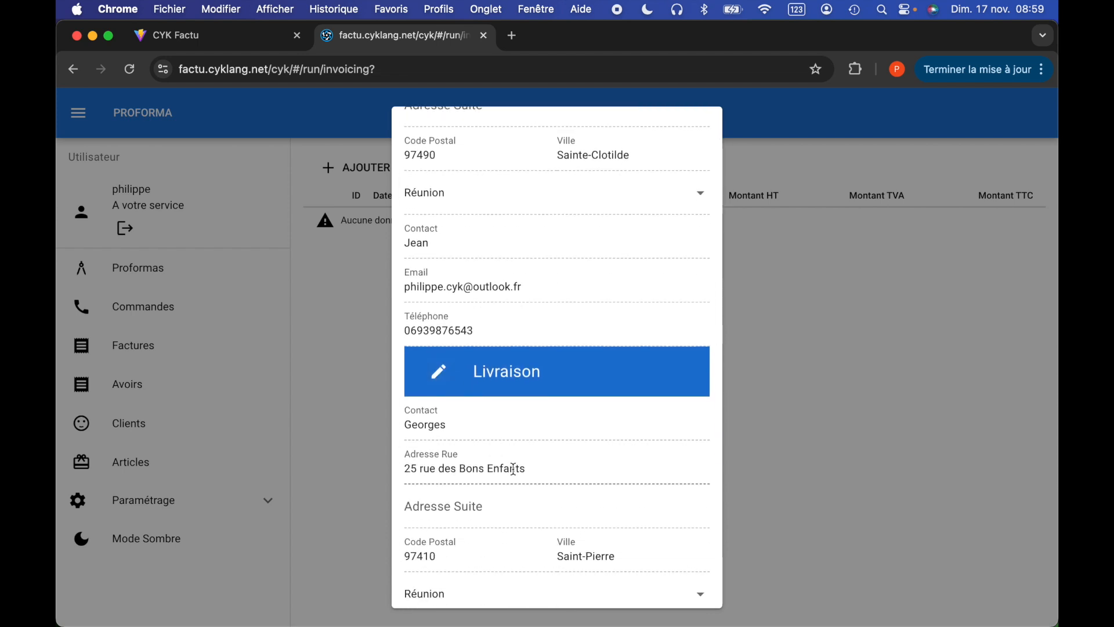
pyautogui.scroll(-5, 514, 467)
pyautogui.scroll(-7, 513, 468)
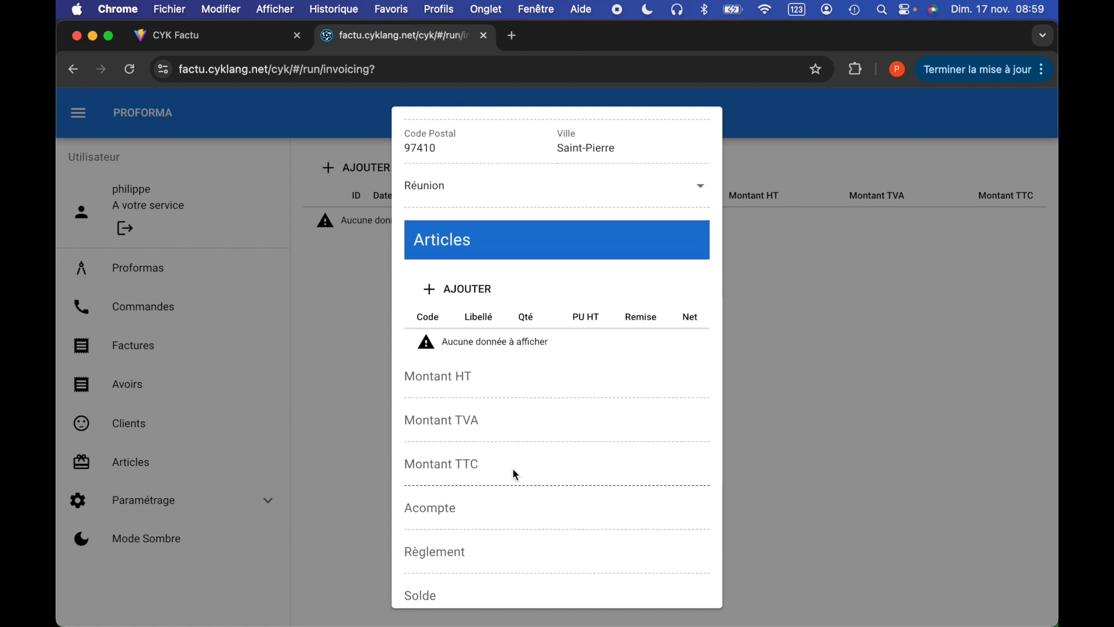
pyautogui.click(483, 298)
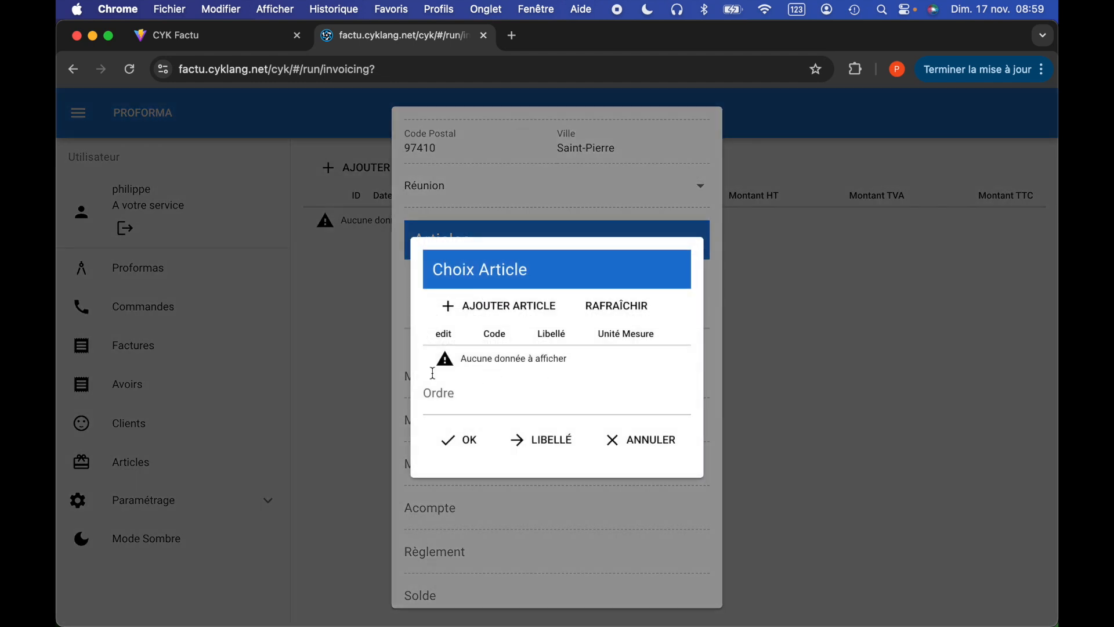
# - Create a new article with code Heure and label Prestation horaire
pyautogui.click(514, 310)
pyautogui.click(517, 269)
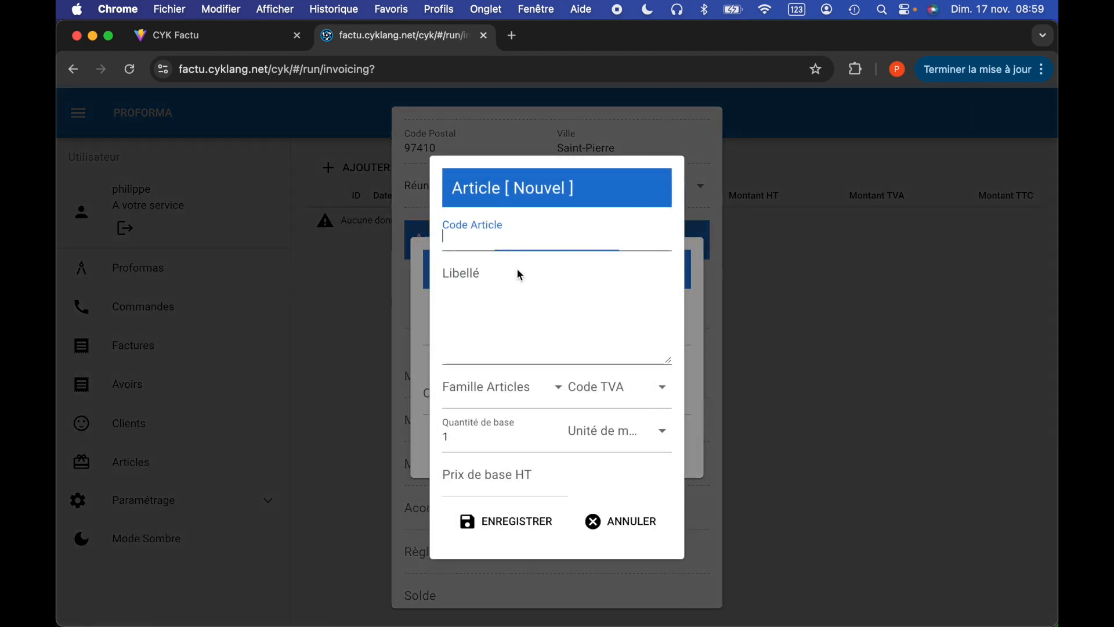
pyautogui.write('Heure')
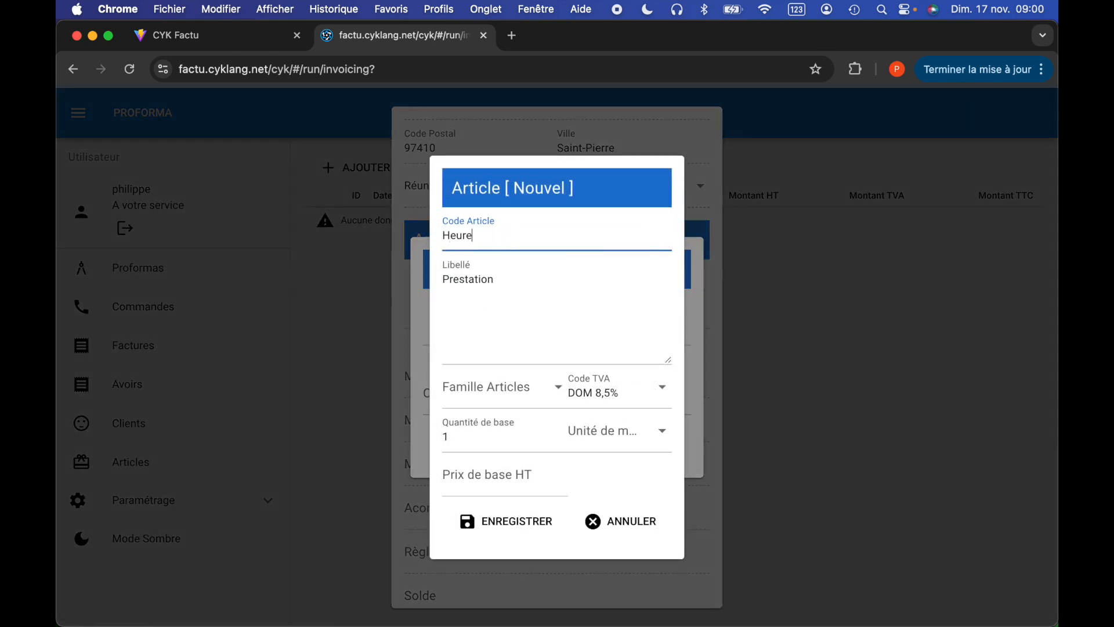
pyautogui.click(514, 279)
pyautogui.write('houre')
pyautogui.press('BackSpace')
pyautogui.press('BackSpace')
pyautogui.press('BackSpace')
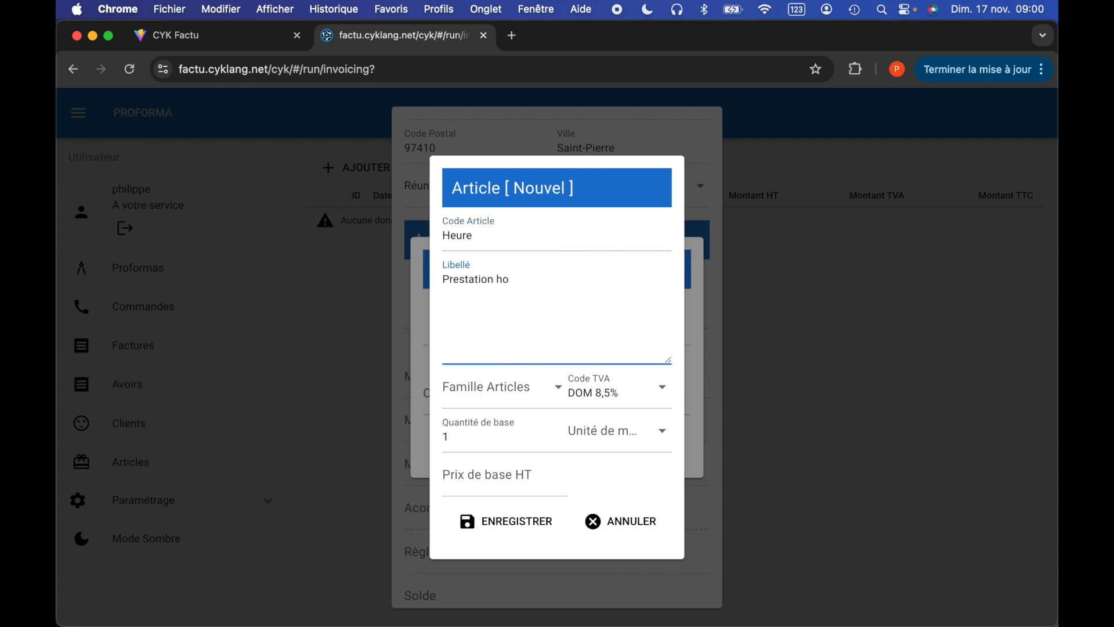
pyautogui.write('raire')
pyautogui.click(604, 440)
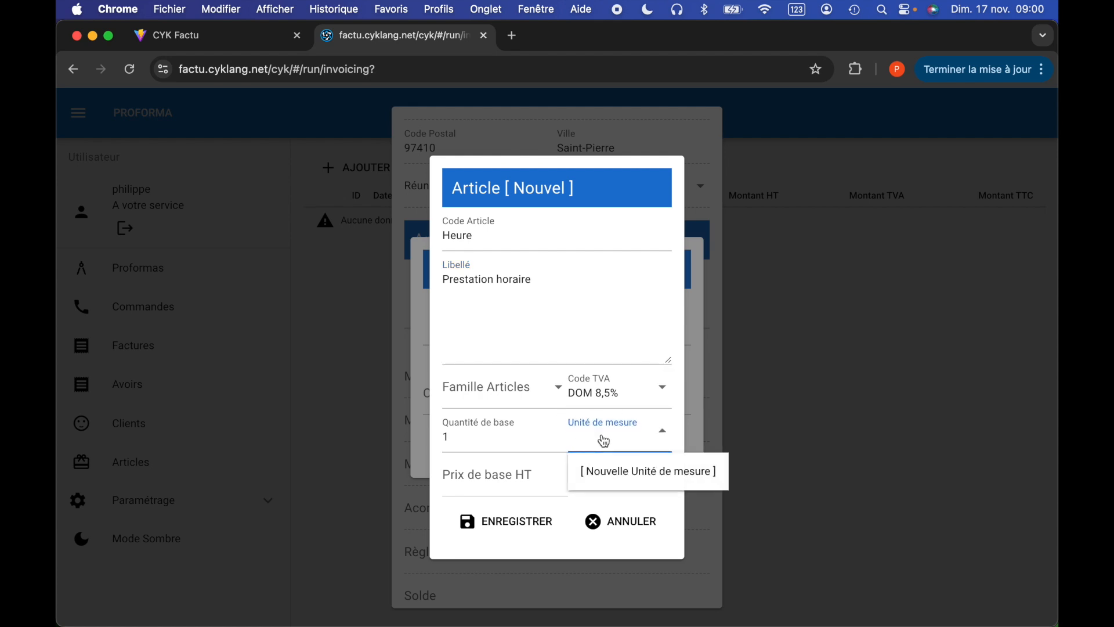
# - Create a new unit of measure Heure with code H and UNECE code HUR
pyautogui.click(624, 478)
pyautogui.click(494, 347)
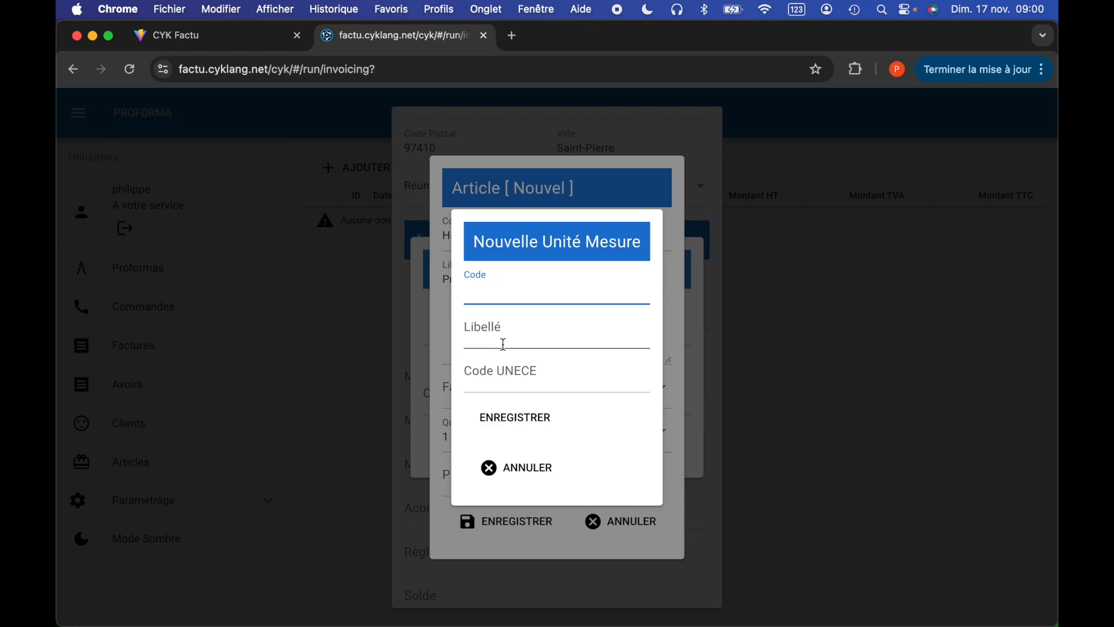
pyautogui.write('H')
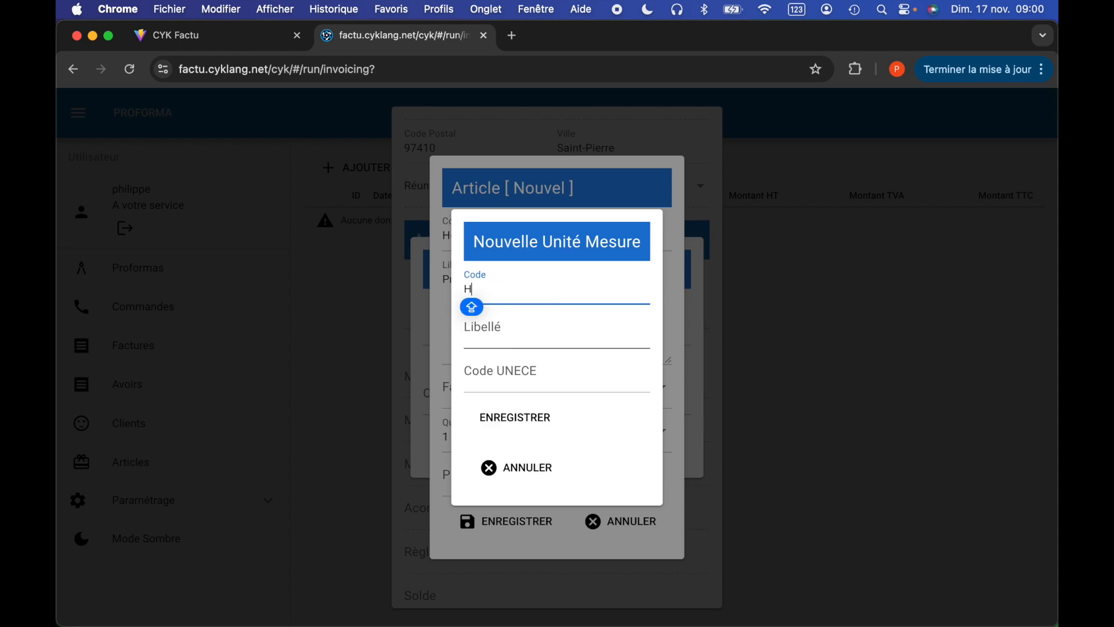
pyautogui.press('Tab')
pyautogui.write('Heure')
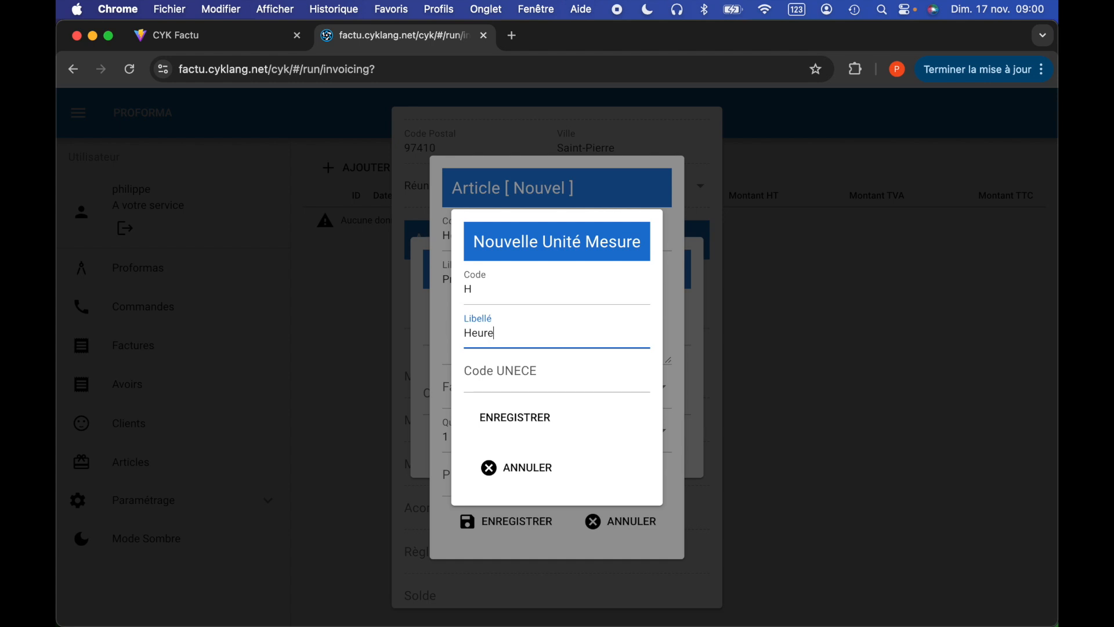
pyautogui.click(525, 378)
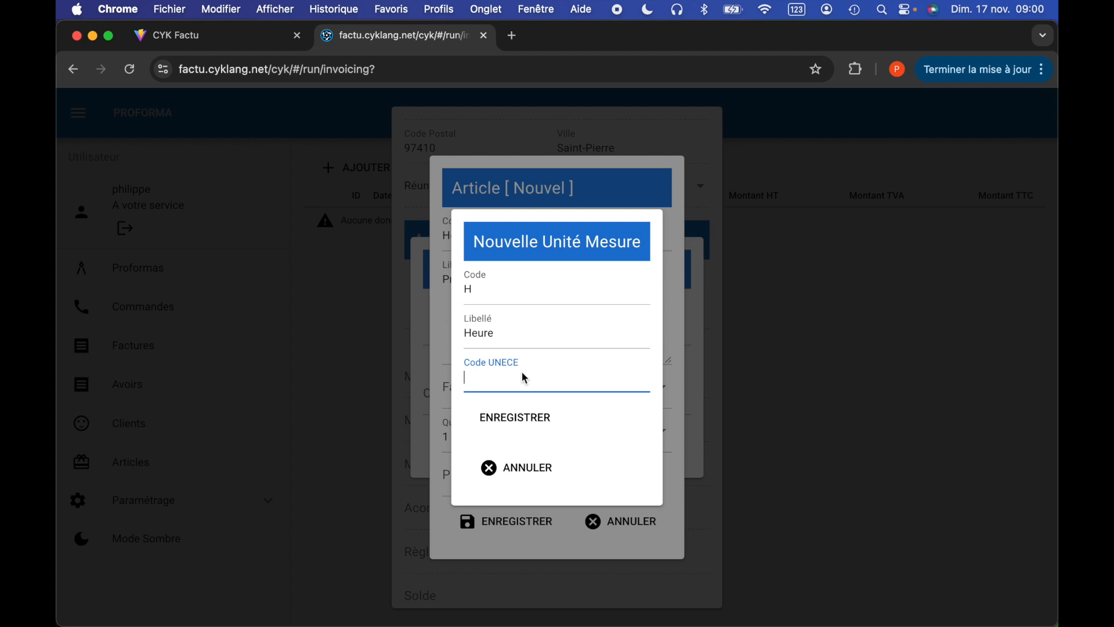
pyautogui.press('capslock')
pyautogui.write('HUR')
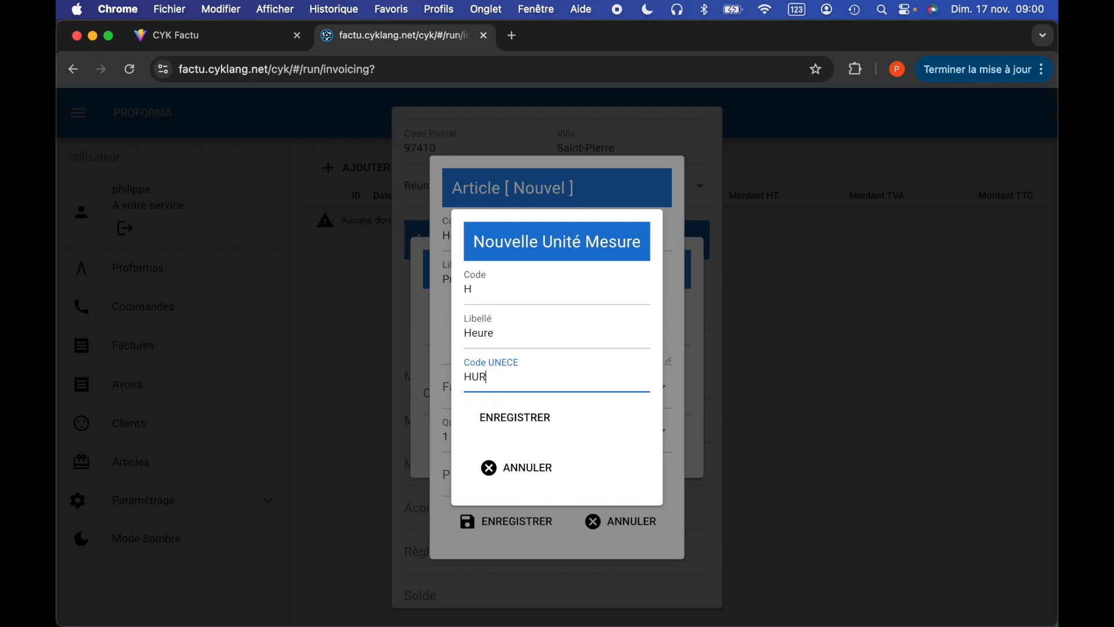
pyautogui.click(522, 420)
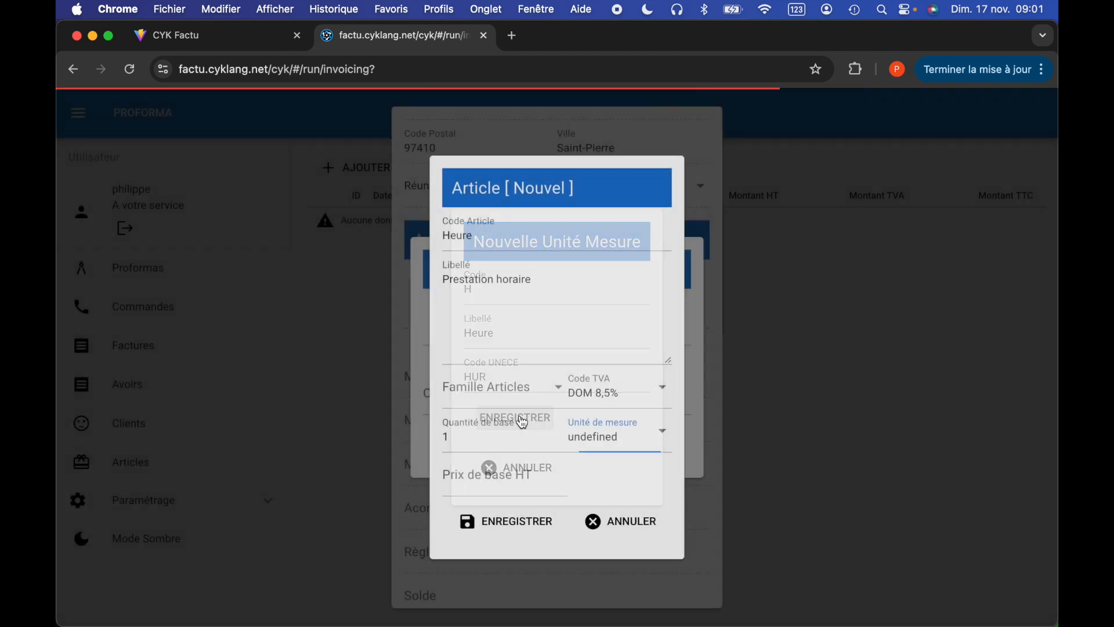
pyautogui.click(604, 443)
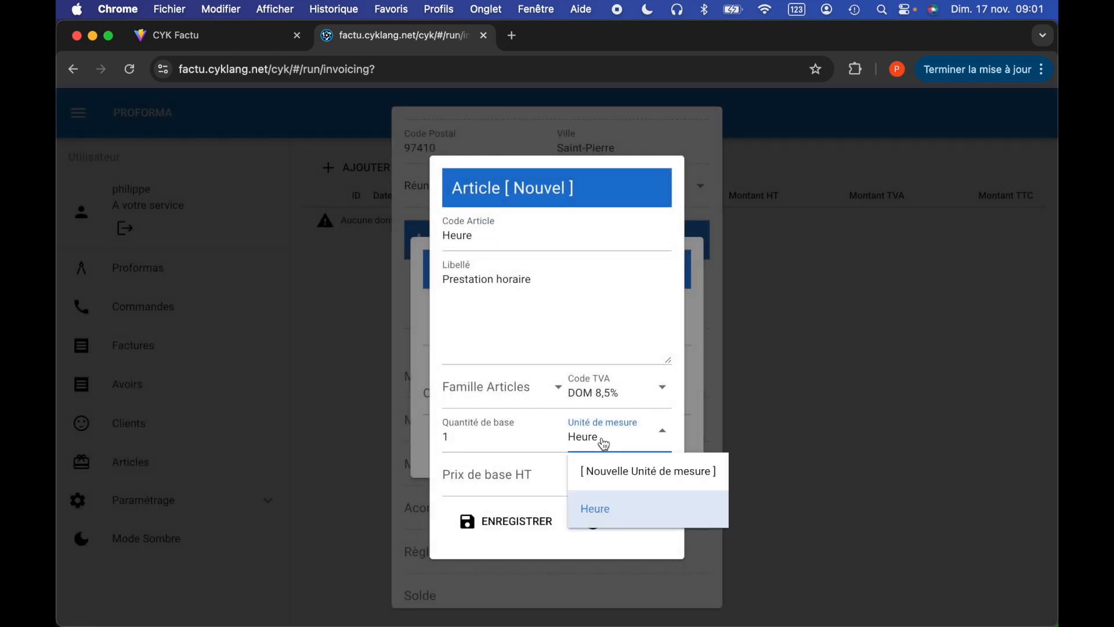
# - Give the Heure article unit Heure and a base price of 80 HT, then save it
pyautogui.click(613, 518)
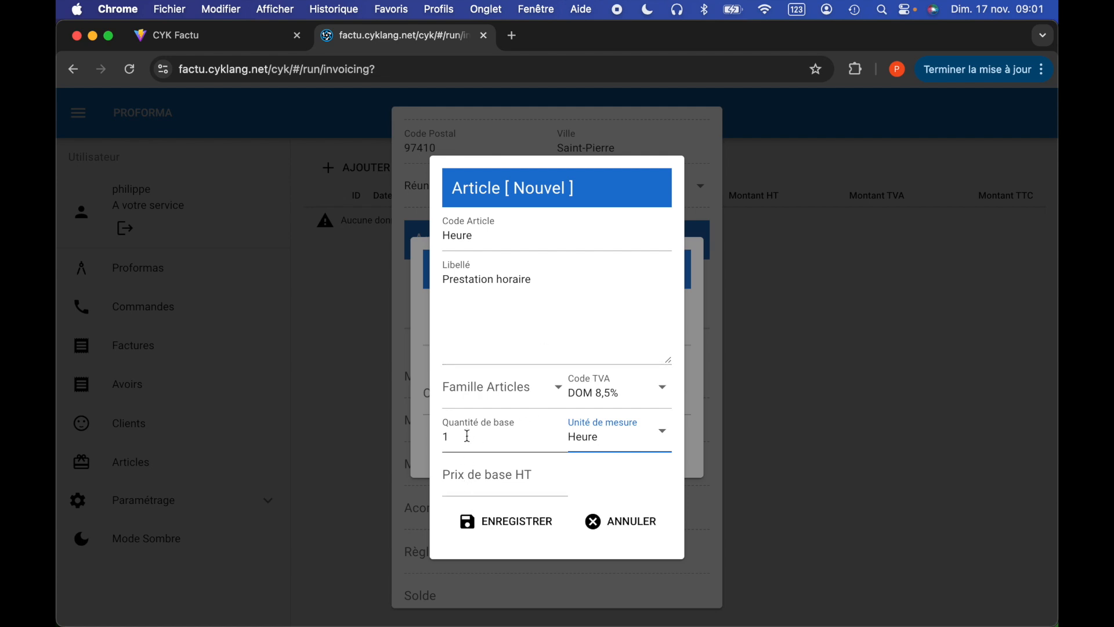
pyautogui.click(470, 475)
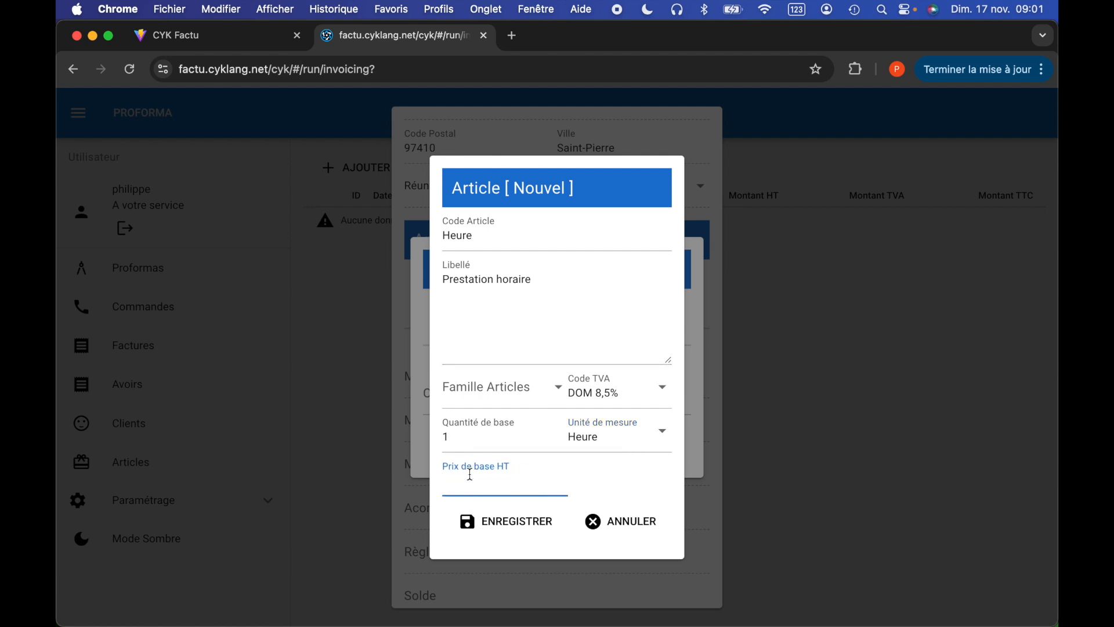
pyautogui.write('80')
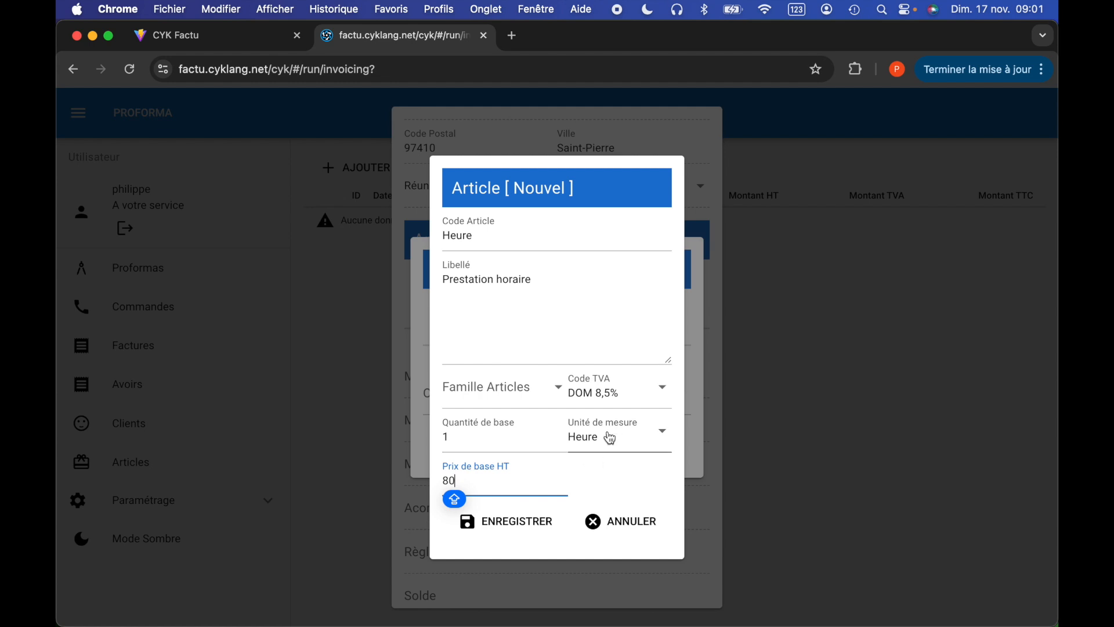
pyautogui.click(512, 521)
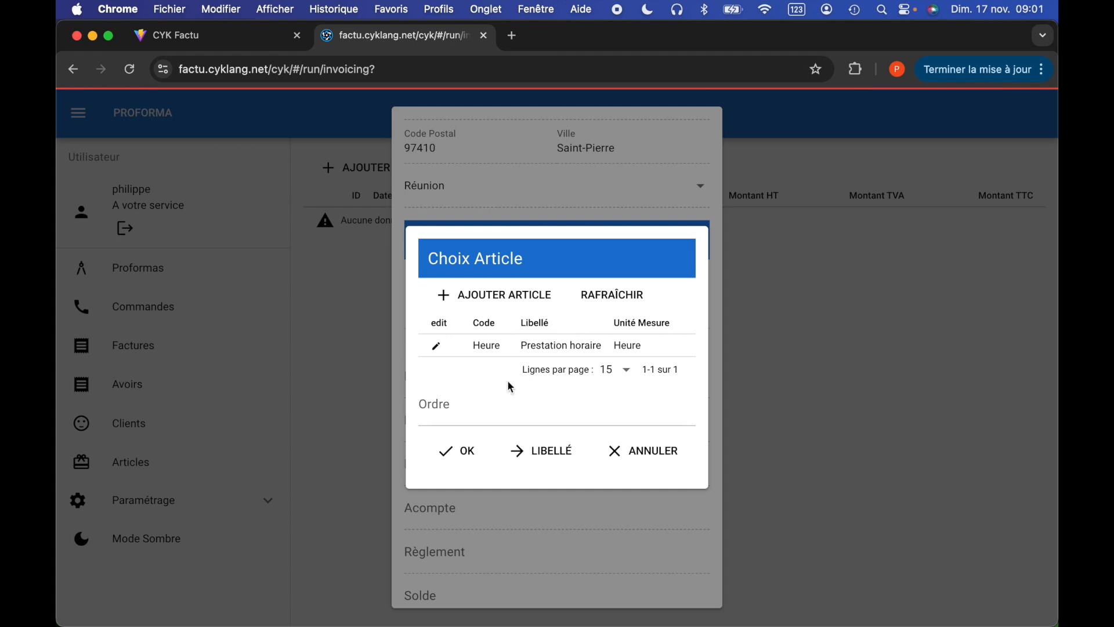
# - Pick the Heure article for the proforma line and relabel it 'Analyse de problème'
pyautogui.click(483, 345)
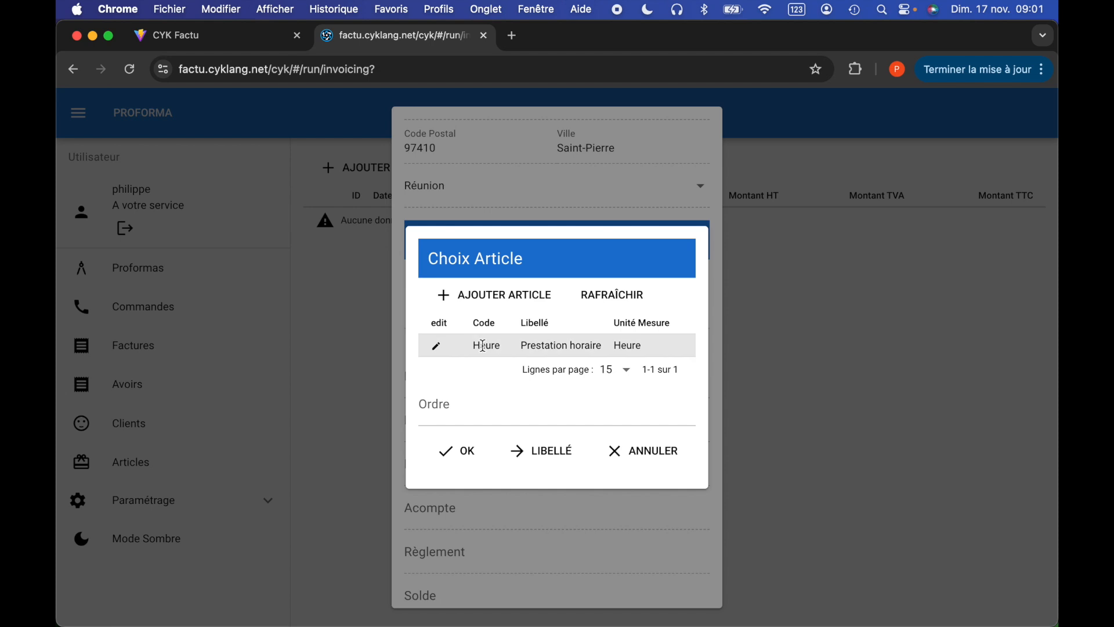
pyautogui.click(547, 458)
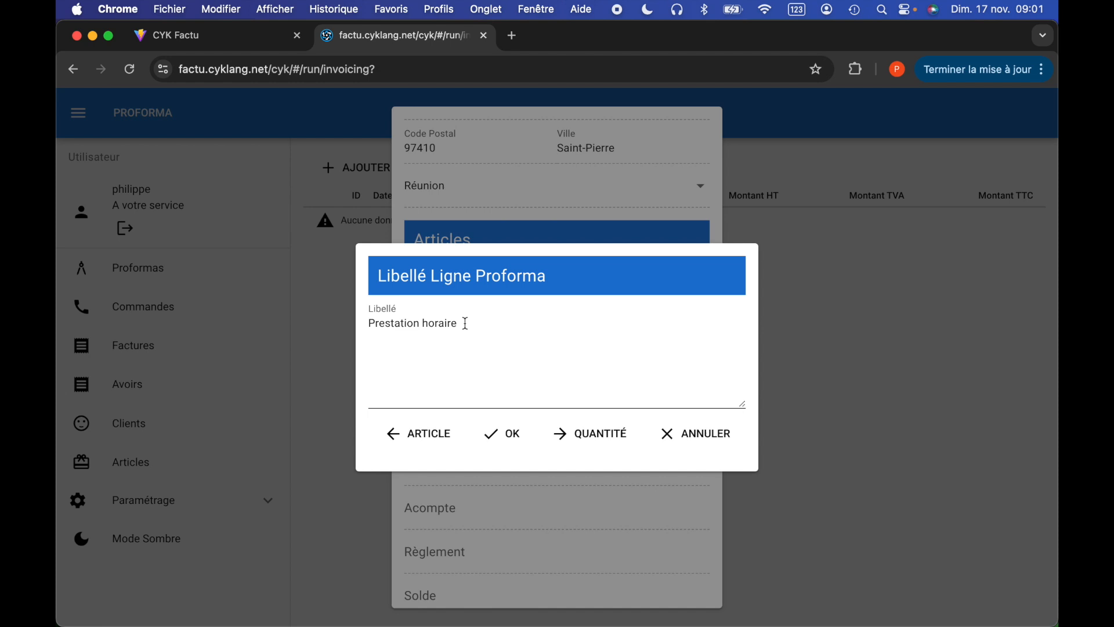
pyautogui.moveTo(461, 323); pyautogui.dragTo(373, 316)
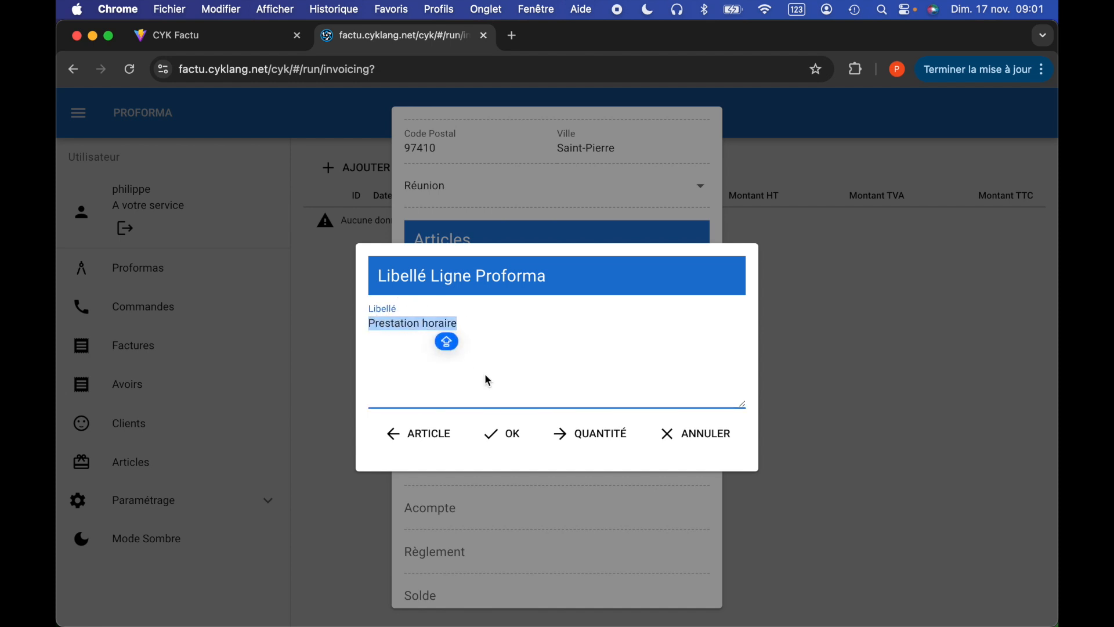
pyautogui.write('Analuse')
pyautogui.press('BackSpace')
pyautogui.press('BackSpace')
pyautogui.press('BackSpace')
pyautogui.write('yse ')
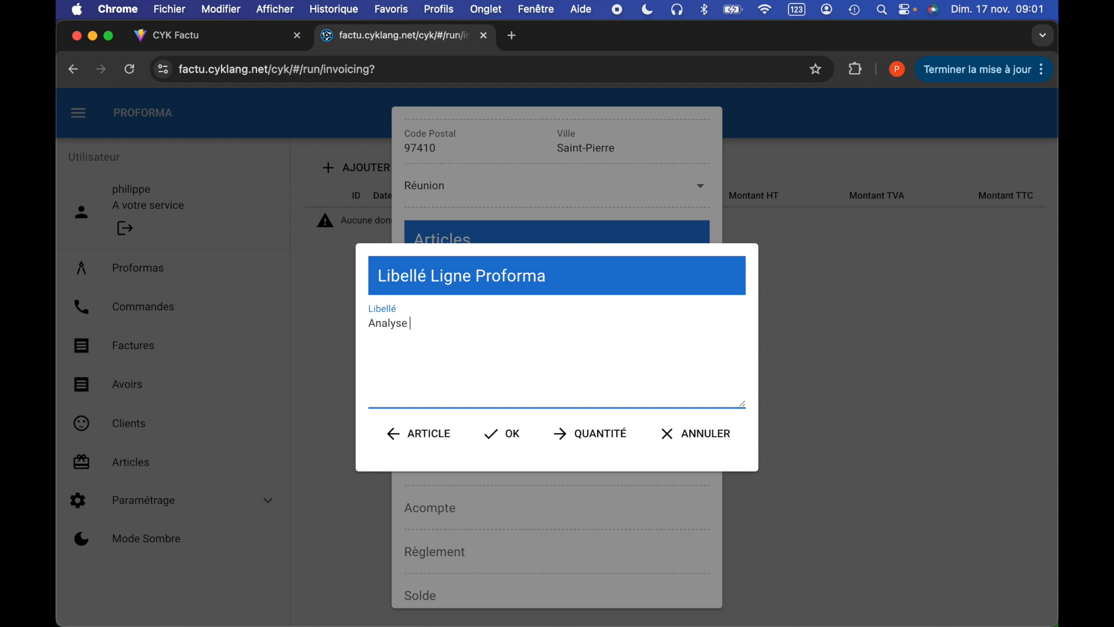
pyautogui.write('de problème')
# - Set the line quantity to 2 at the 80,00 € base price, giving 160,00 € HT
pyautogui.click(601, 436)
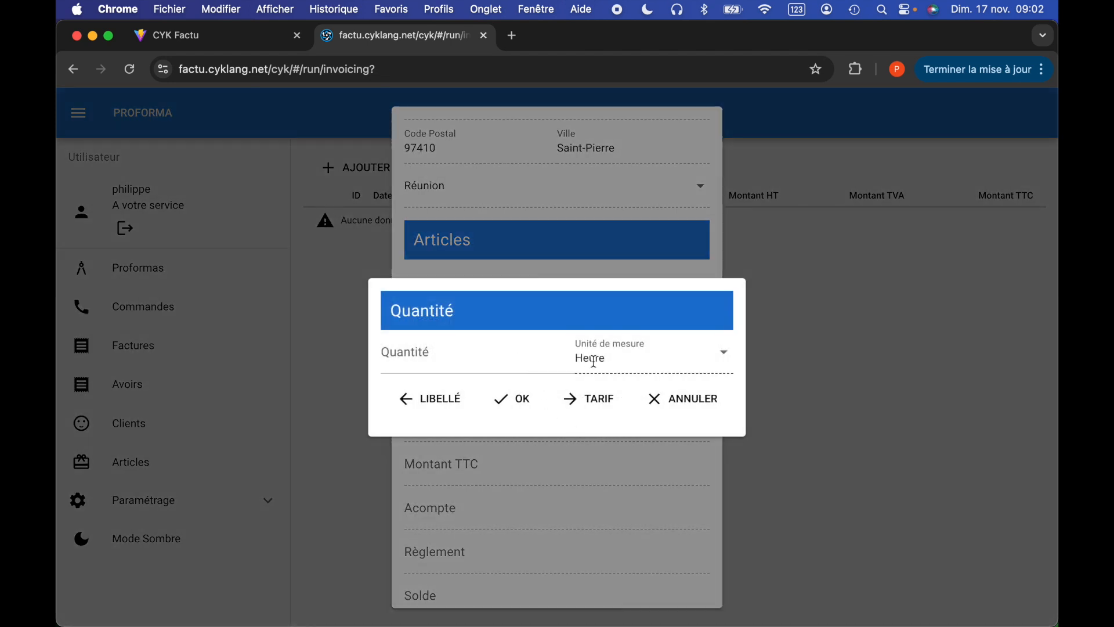
pyautogui.click(419, 360)
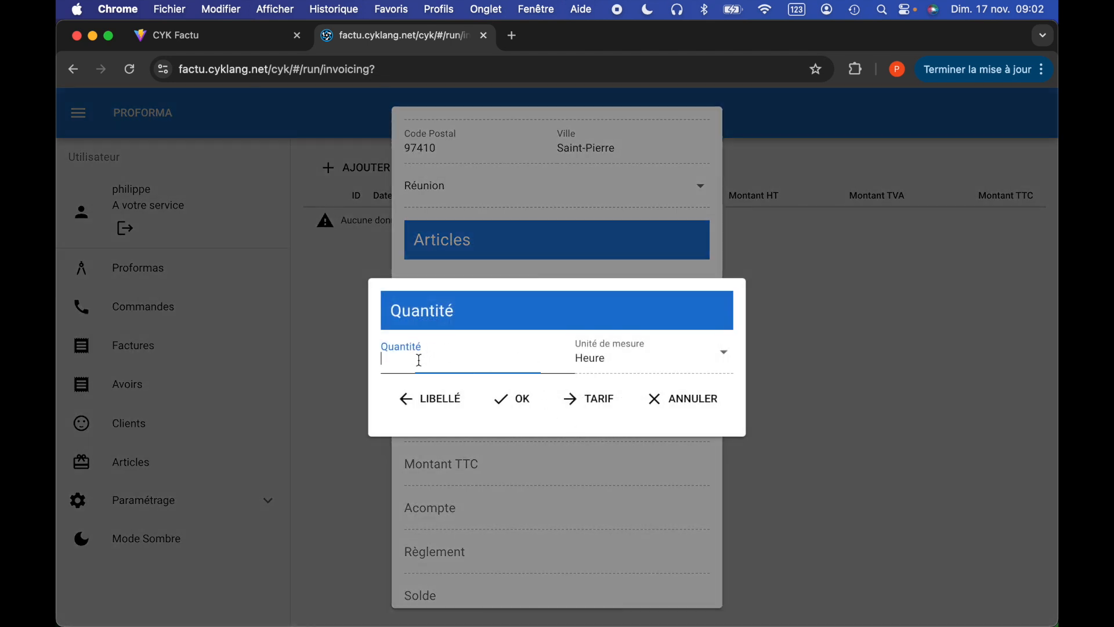
pyautogui.write('2')
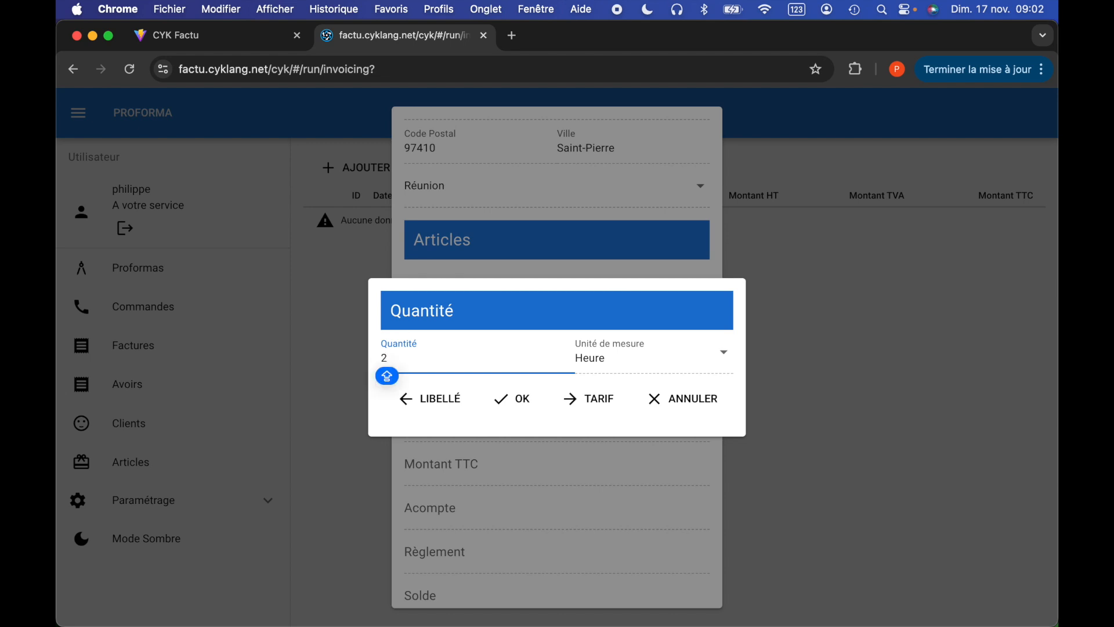
pyautogui.click(586, 401)
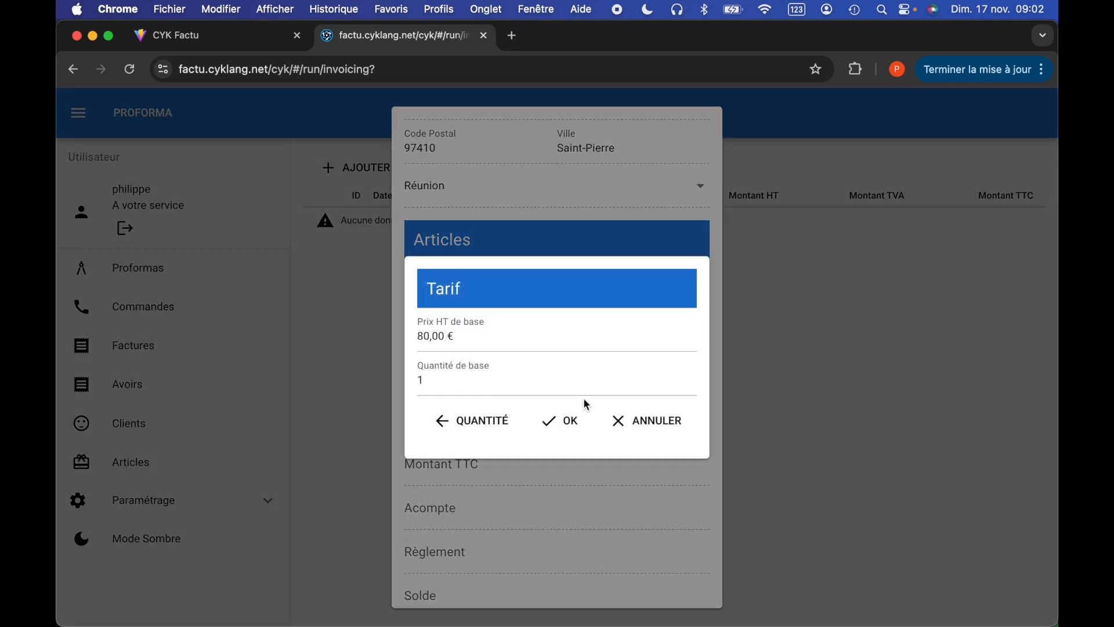
pyautogui.click(464, 341)
pyautogui.click(438, 382)
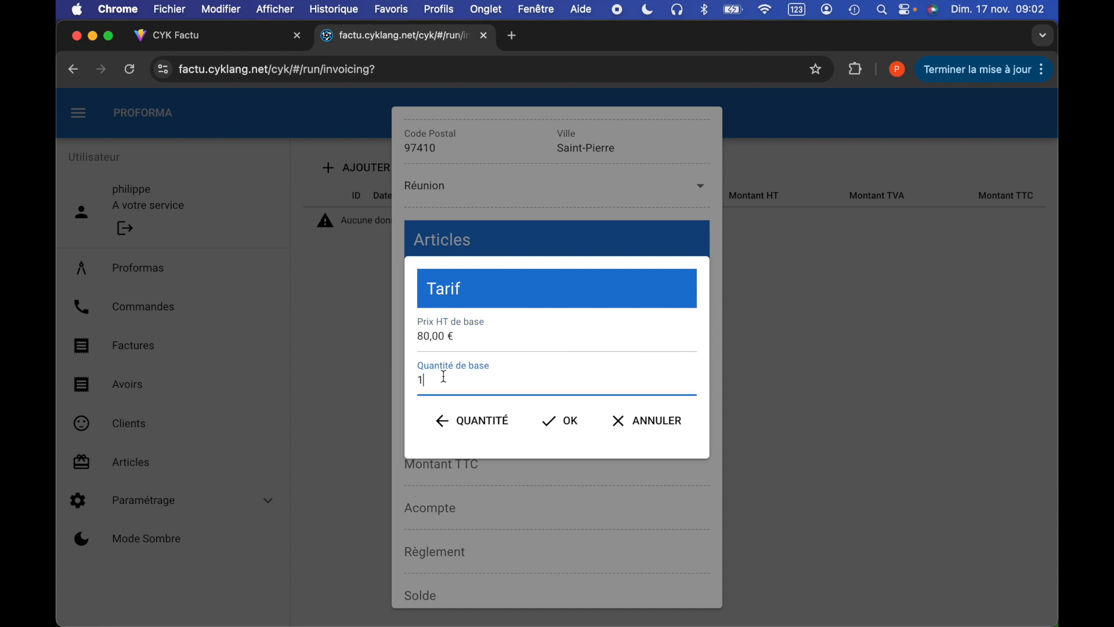
pyautogui.click(464, 340)
pyautogui.click(453, 380)
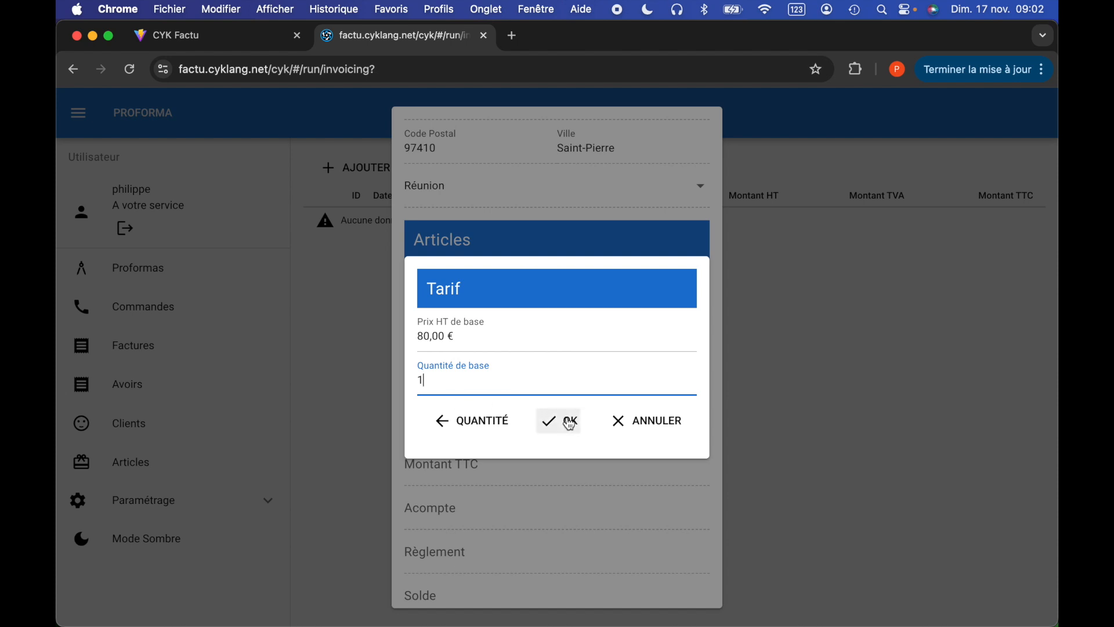
pyautogui.click(568, 424)
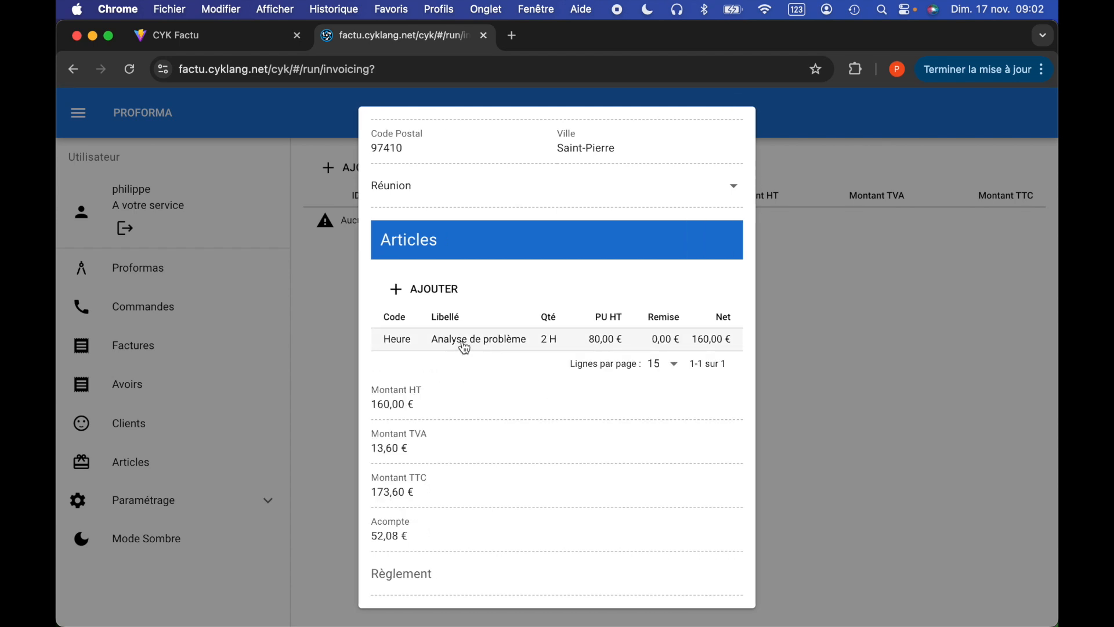
# - Start another new article with code Jour and label 'Journée de Prestation'
pyautogui.click(432, 297)
pyautogui.click(501, 295)
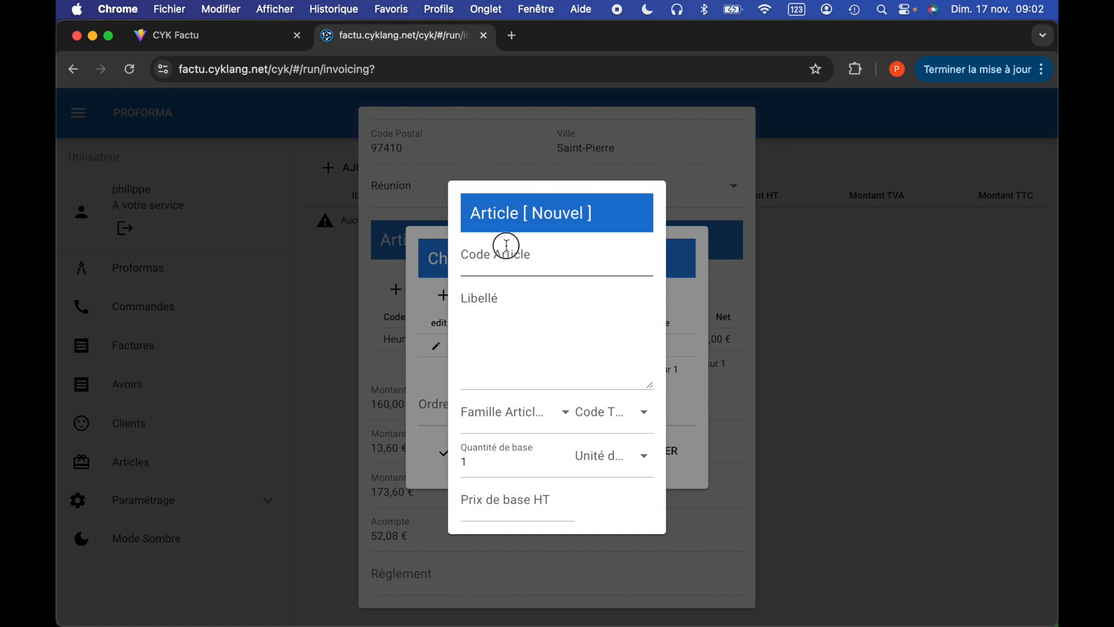
pyautogui.write('Jour')
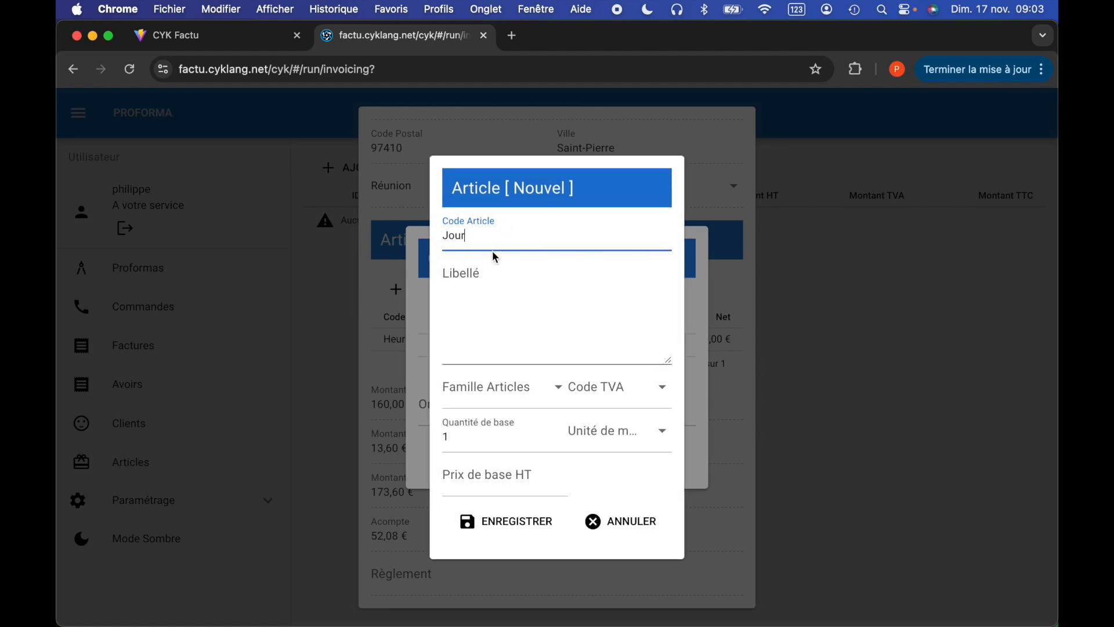
pyautogui.click(487, 273)
pyautogui.write('Journée')
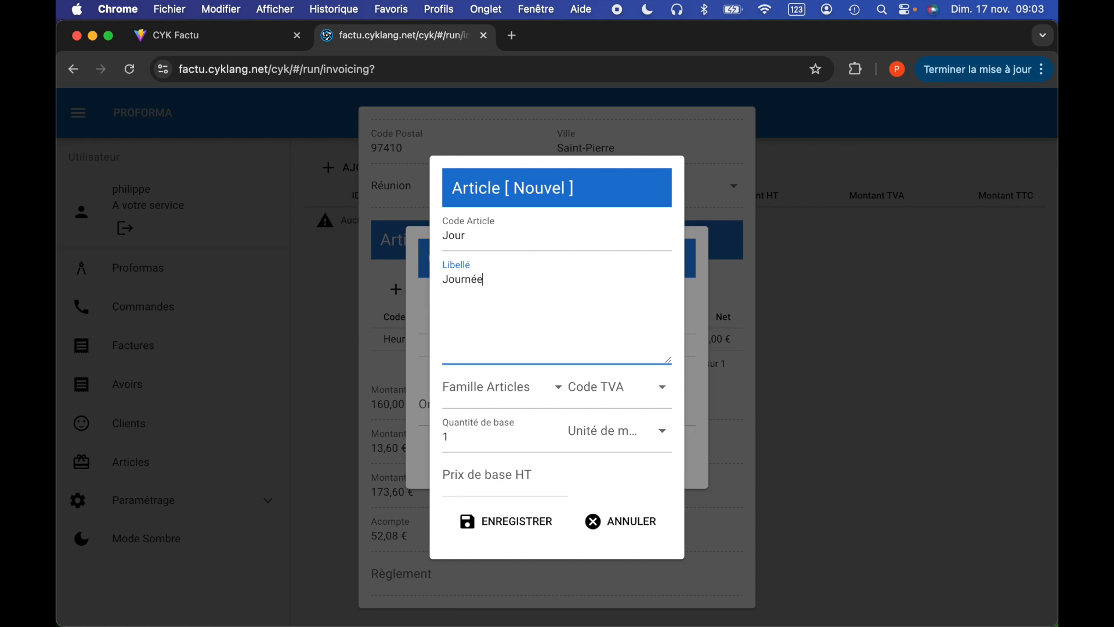
pyautogui.write(' de Prestation')
# - Set the new Jour article's VAT code to DOM 8,5%
pyautogui.click(592, 388)
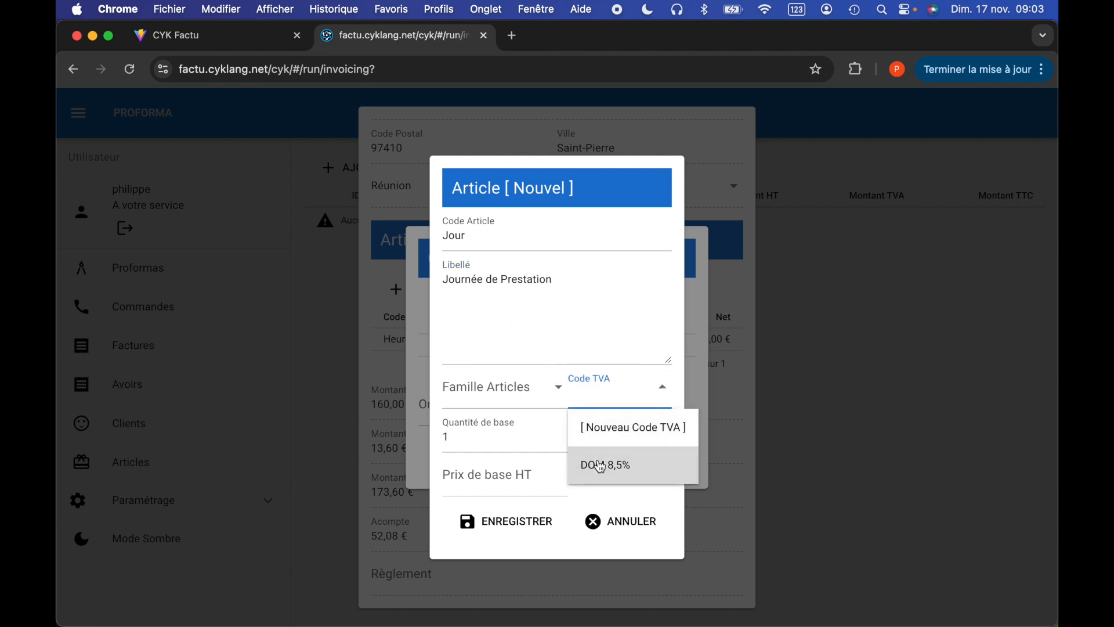
pyautogui.click(600, 466)
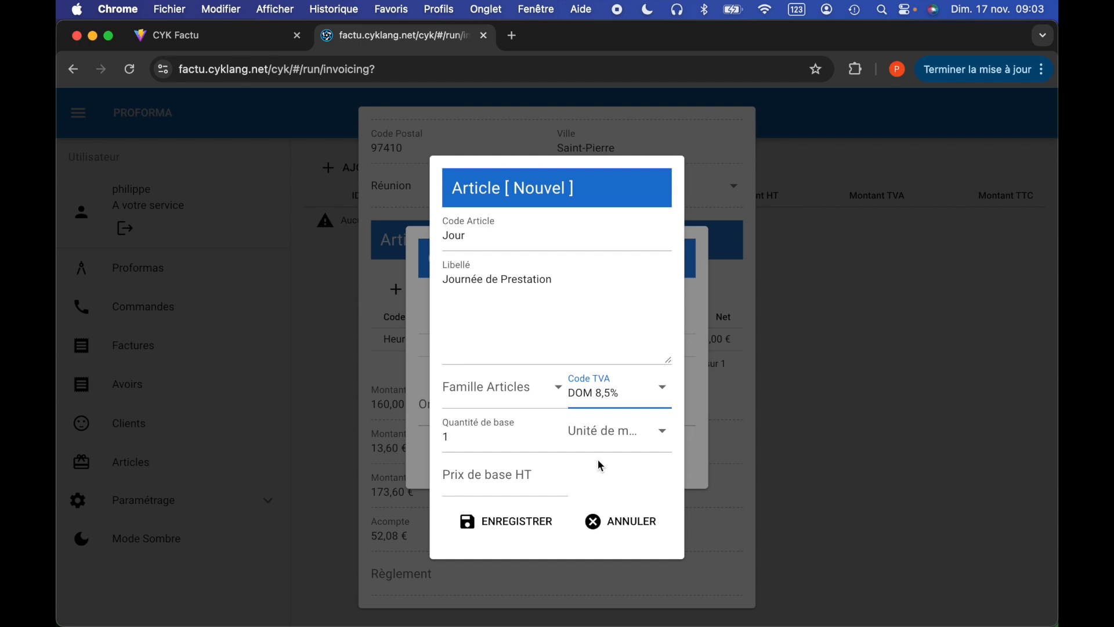
pyautogui.click(505, 393)
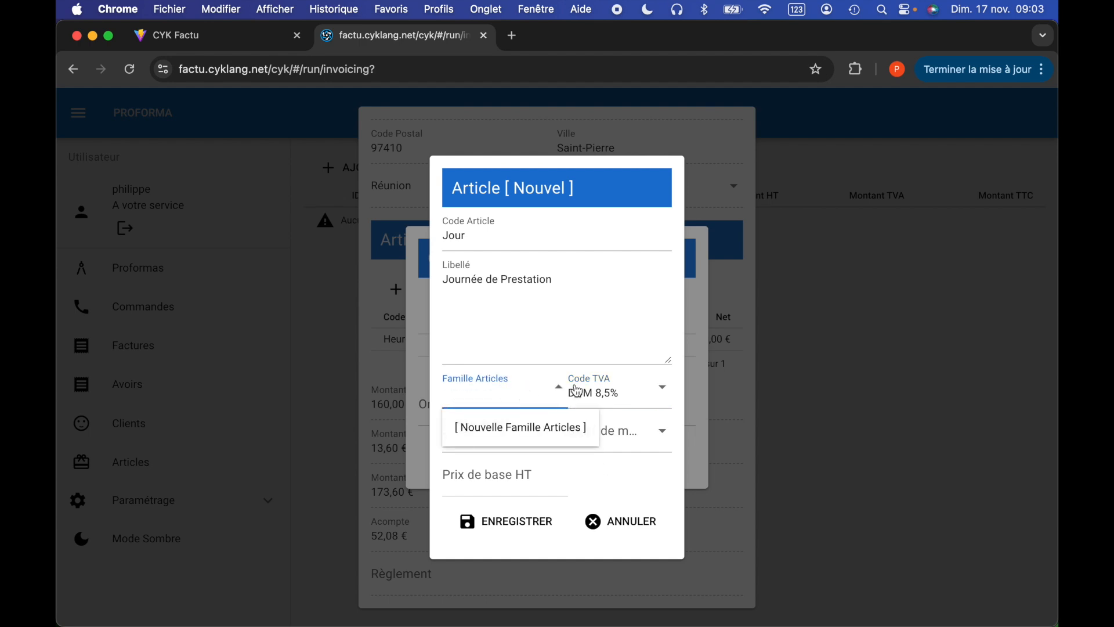
pyautogui.click(606, 393)
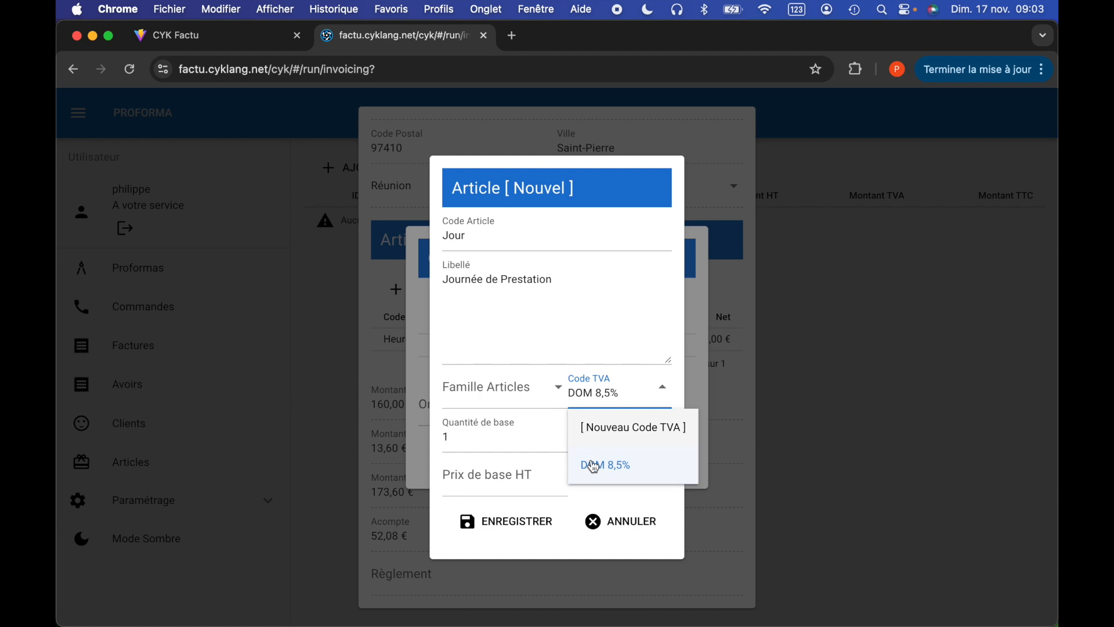
pyautogui.click(597, 468)
pyautogui.click(611, 444)
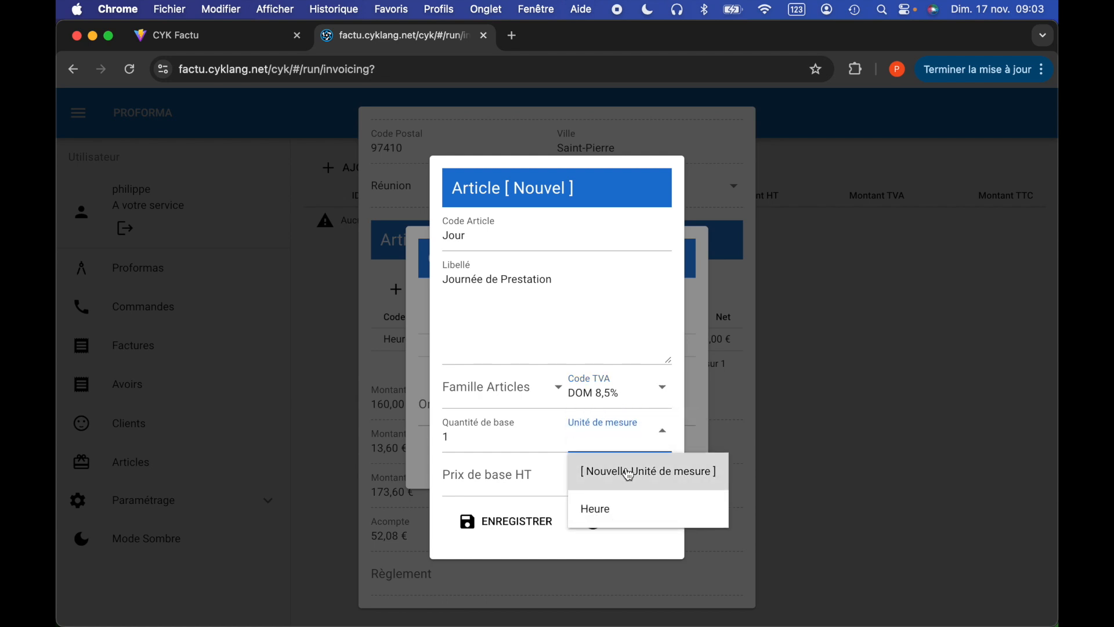
# - Create unit of measure Jour(s) with code J and UNECE code DAY for the Jour article
pyautogui.click(628, 475)
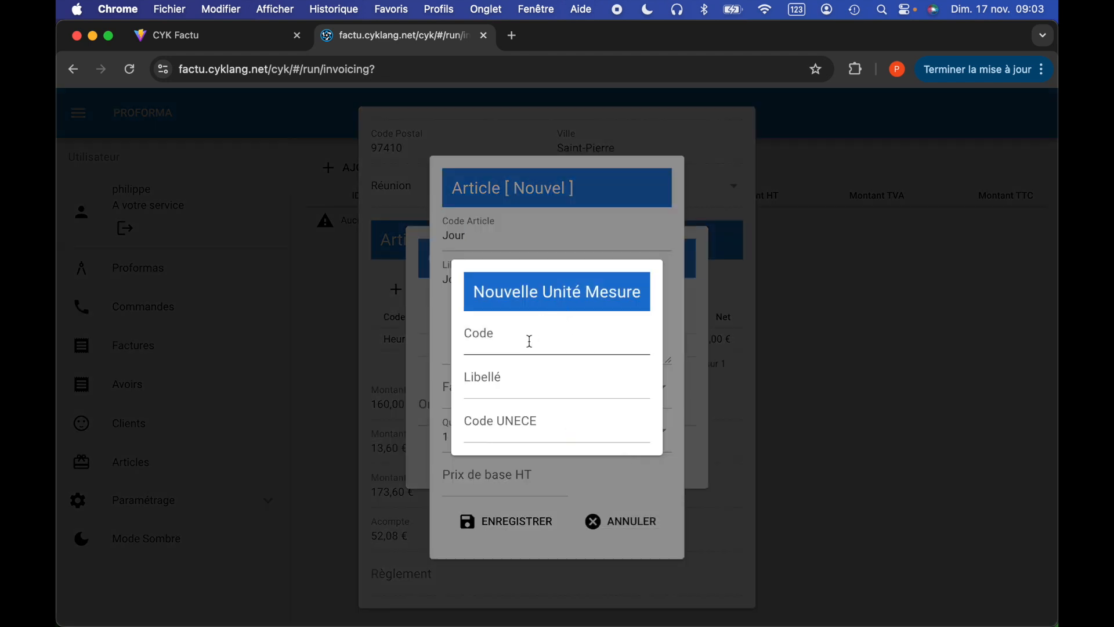
pyautogui.write('J')
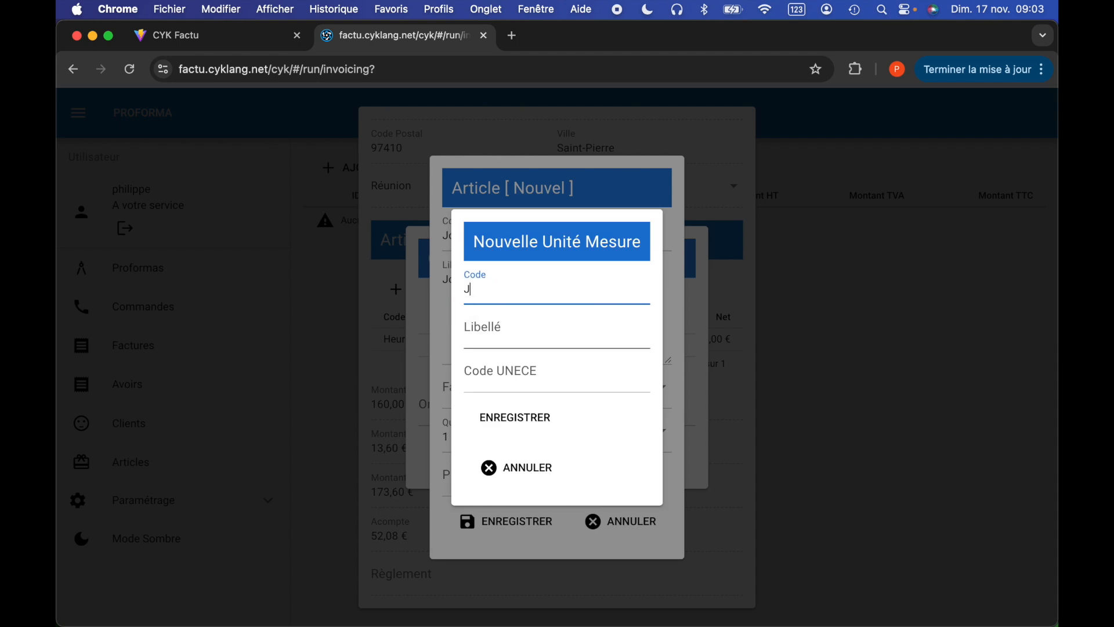
pyautogui.press('Tab')
pyautogui.write('Jour')
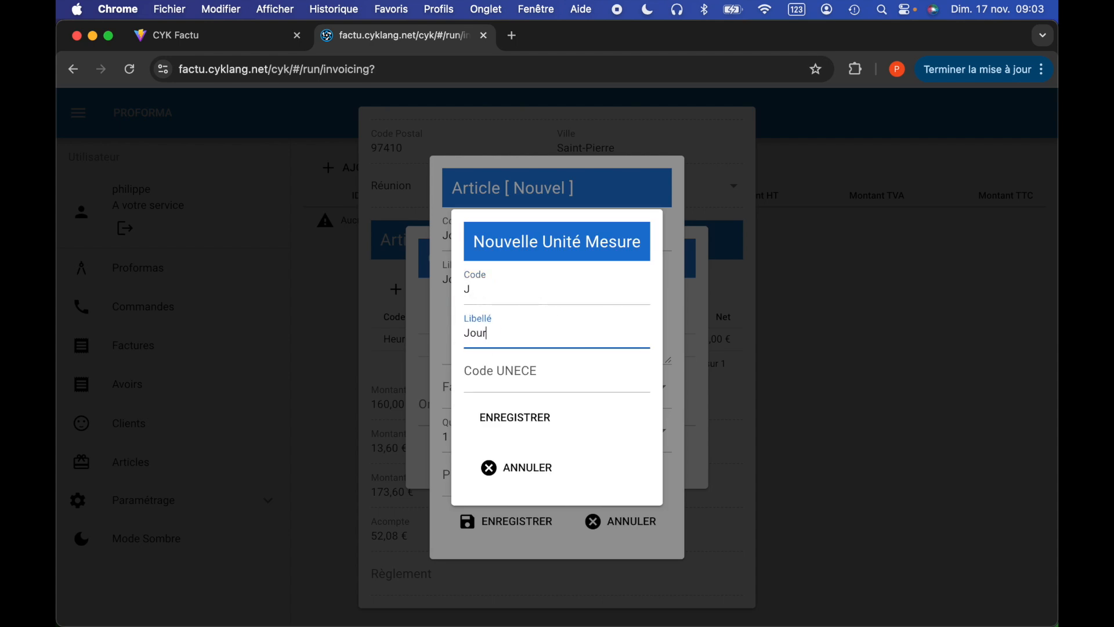
pyautogui.write('(s)')
pyautogui.click(502, 379)
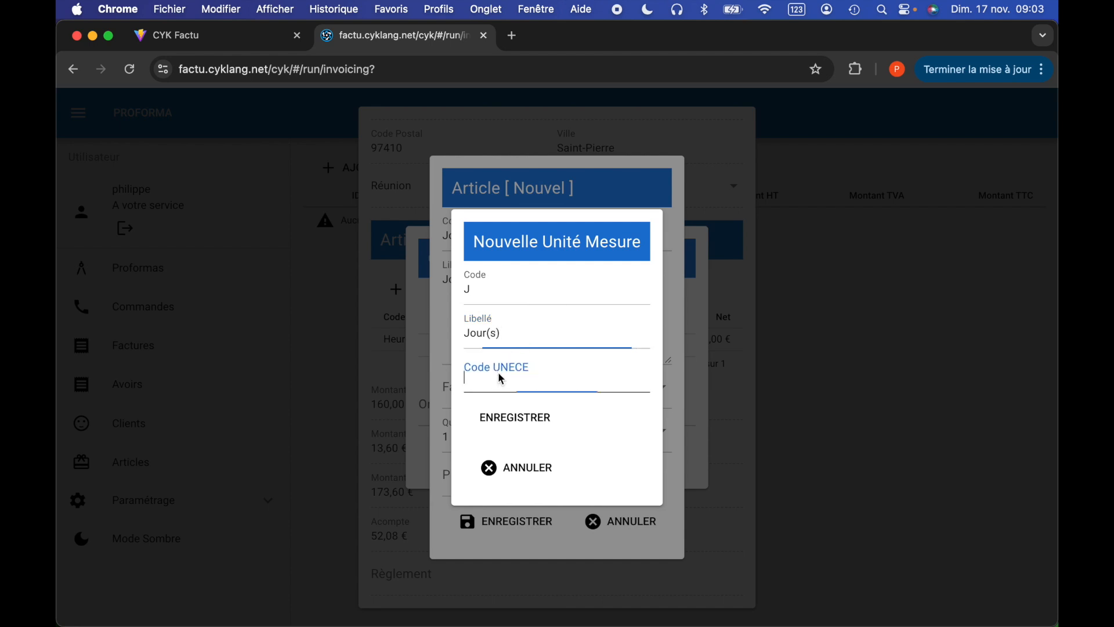
pyautogui.press('capslock')
pyautogui.write('DAY')
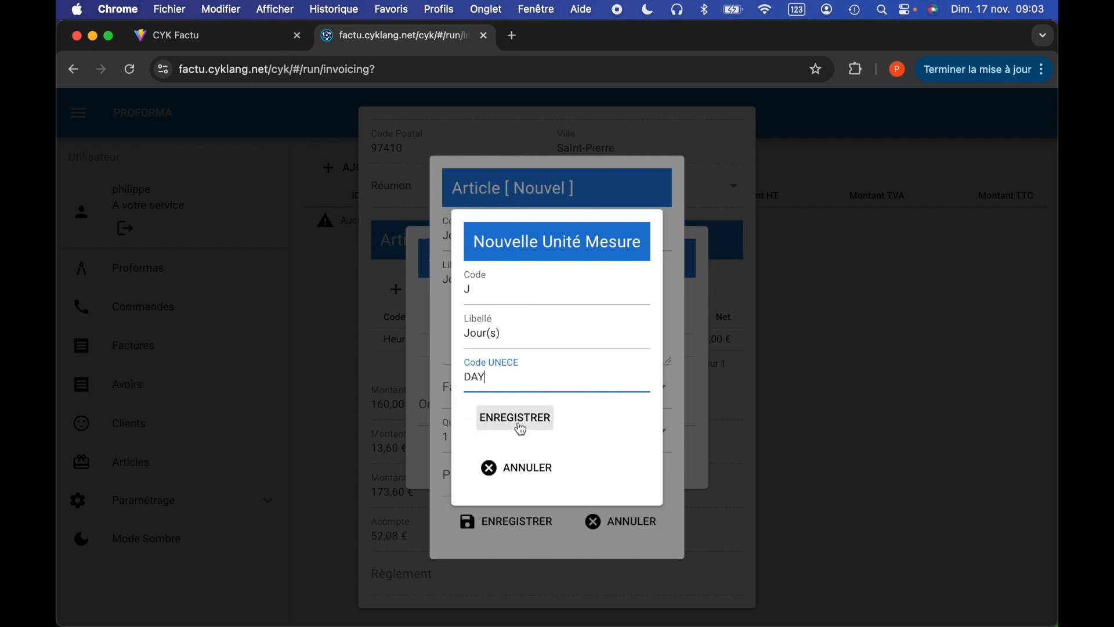
pyautogui.click(521, 428)
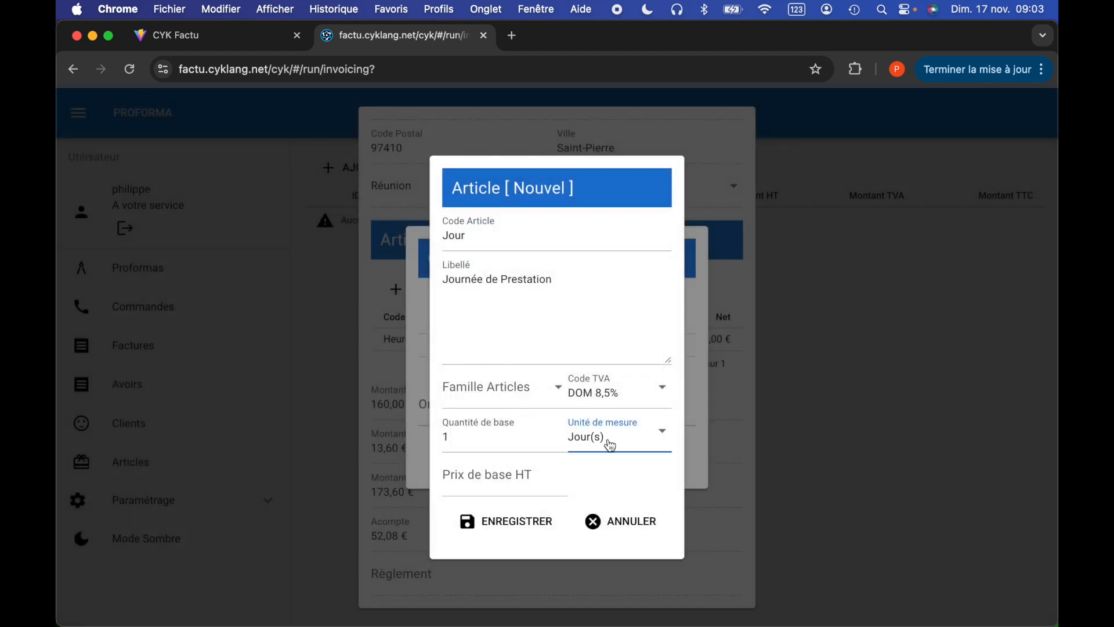
# - Give the Jour article a base price of 560 HT and save it
pyautogui.click(490, 484)
pyautogui.press('capslock')
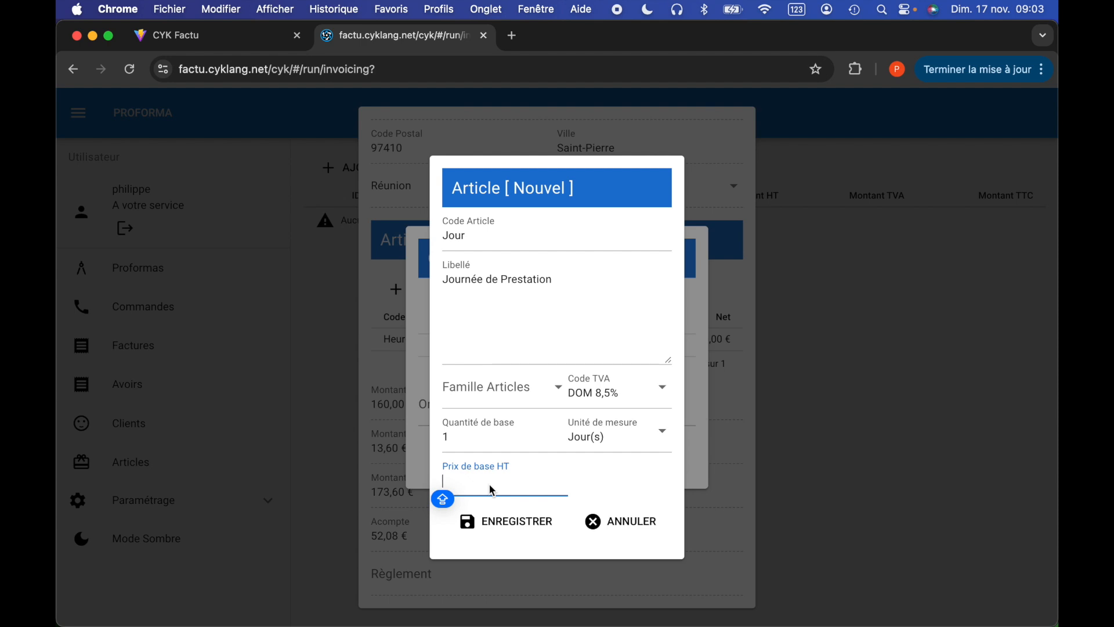
pyautogui.write('560')
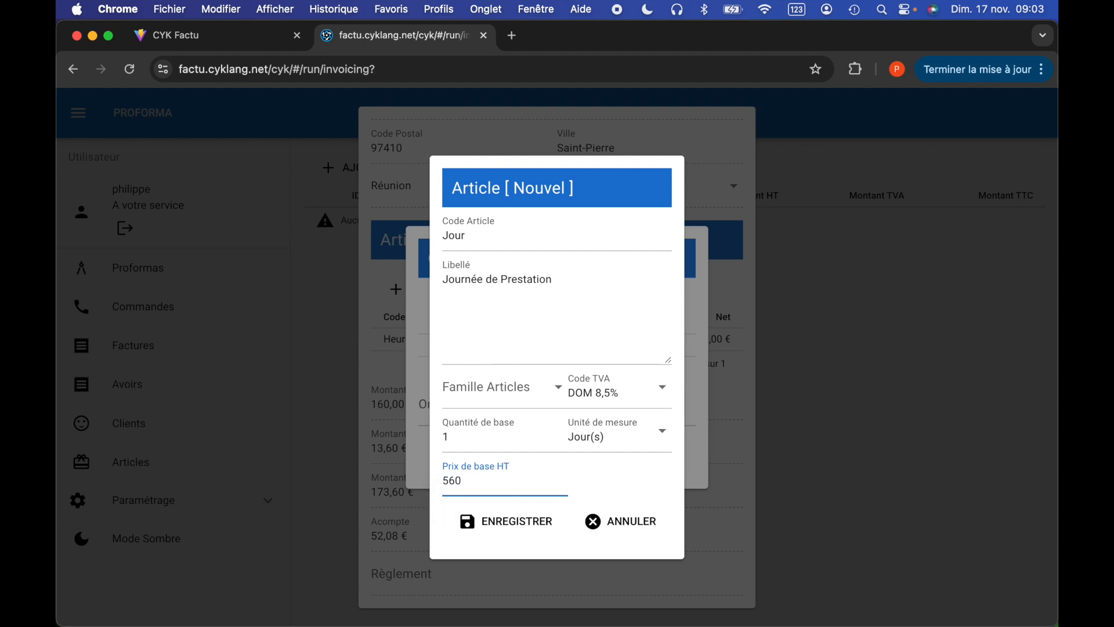
pyautogui.click(522, 529)
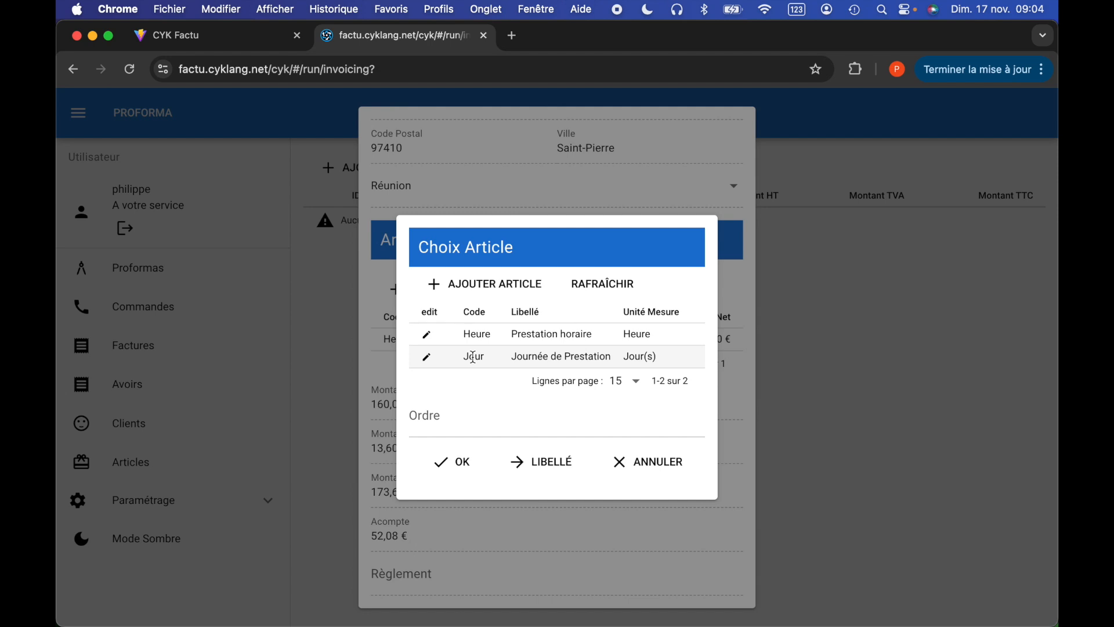
# - Pick the Jour article and relabel the line 'Programmation de la fonctionnalité'
pyautogui.click(473, 357)
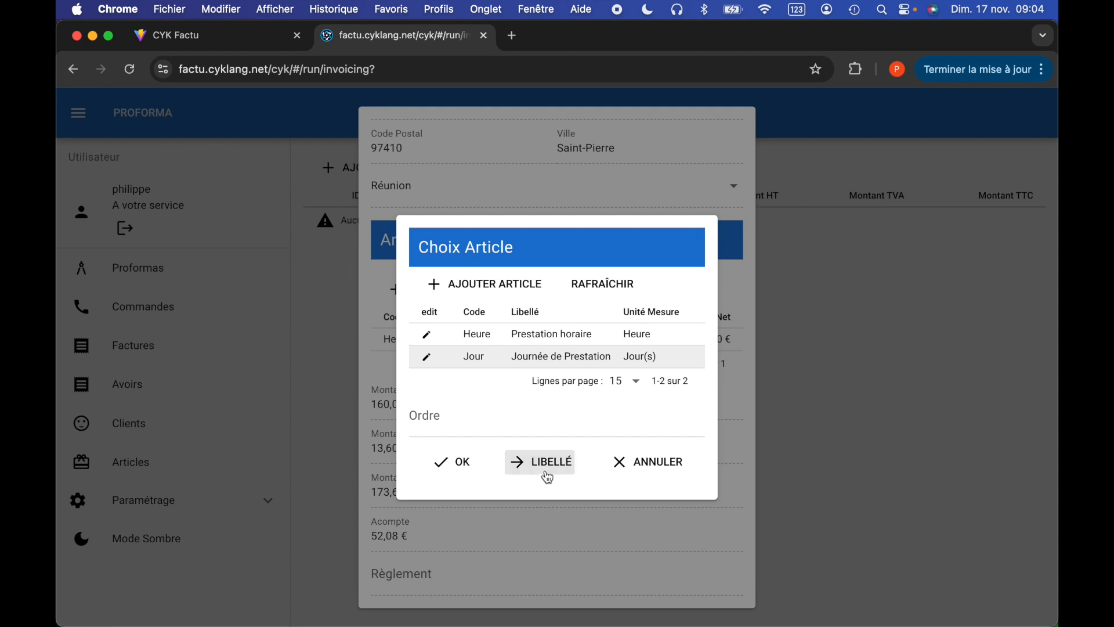
pyautogui.click(543, 462)
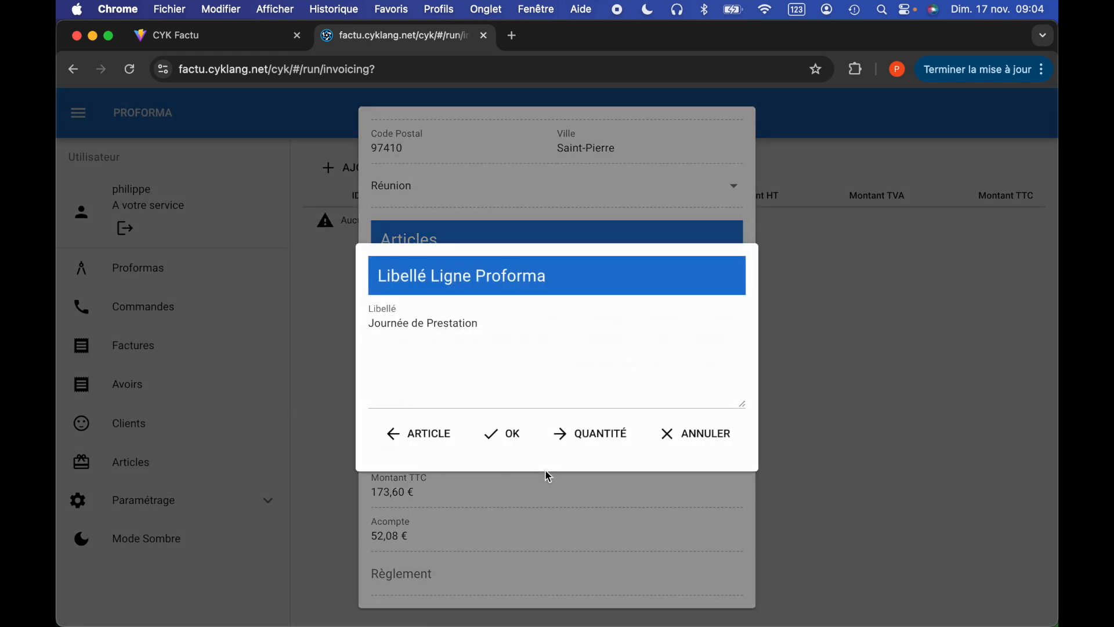
pyautogui.moveTo(504, 326); pyautogui.dragTo(333, 323)
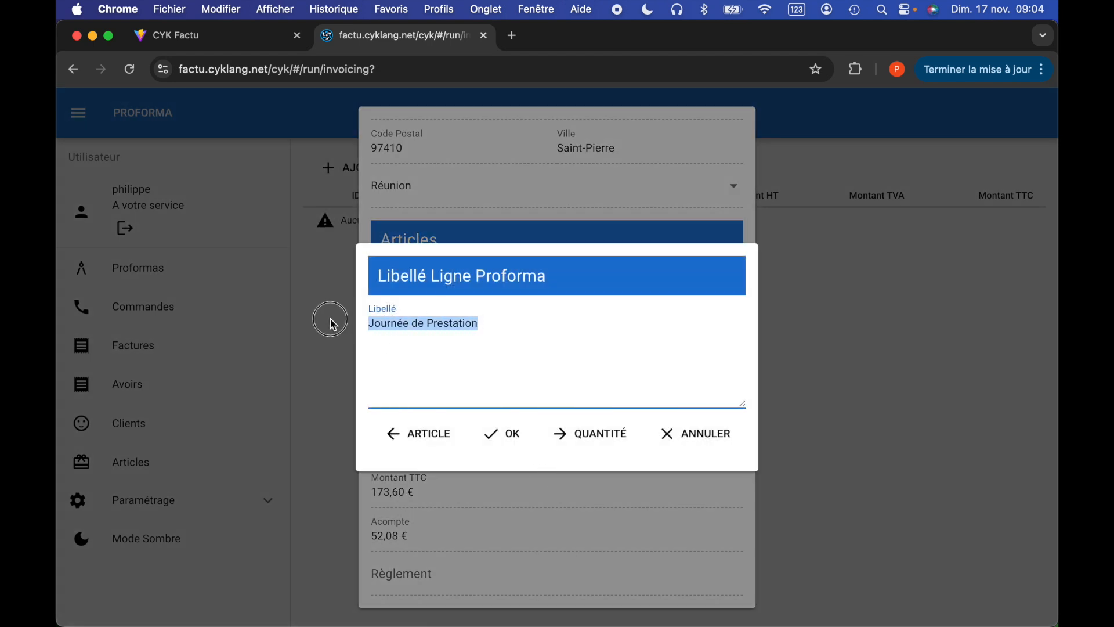
pyautogui.press('capslock')
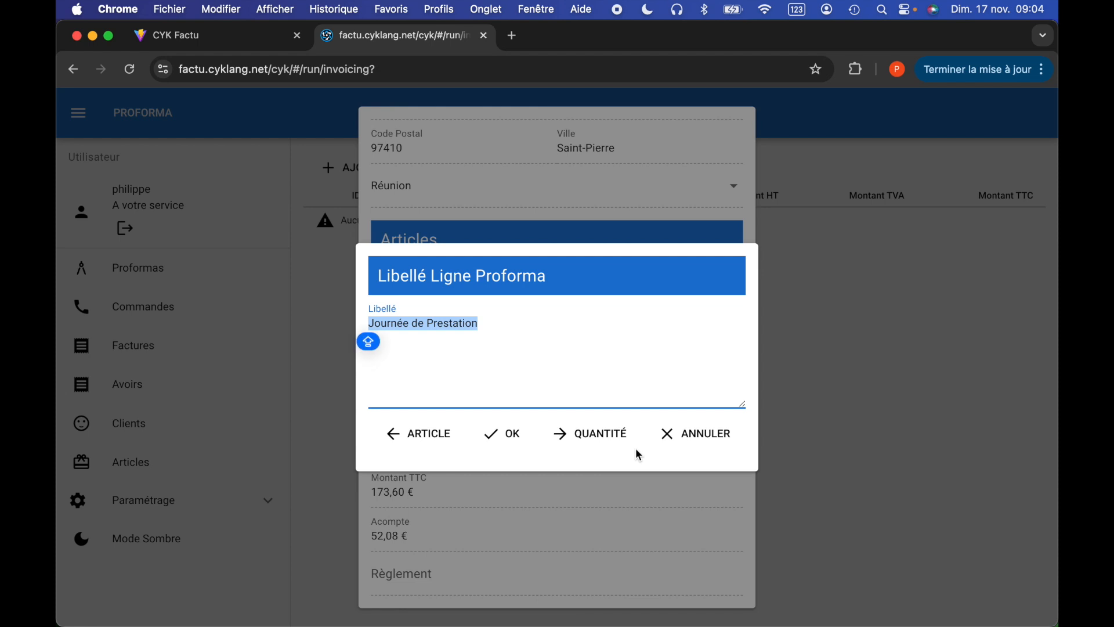
pyautogui.write('Prog')
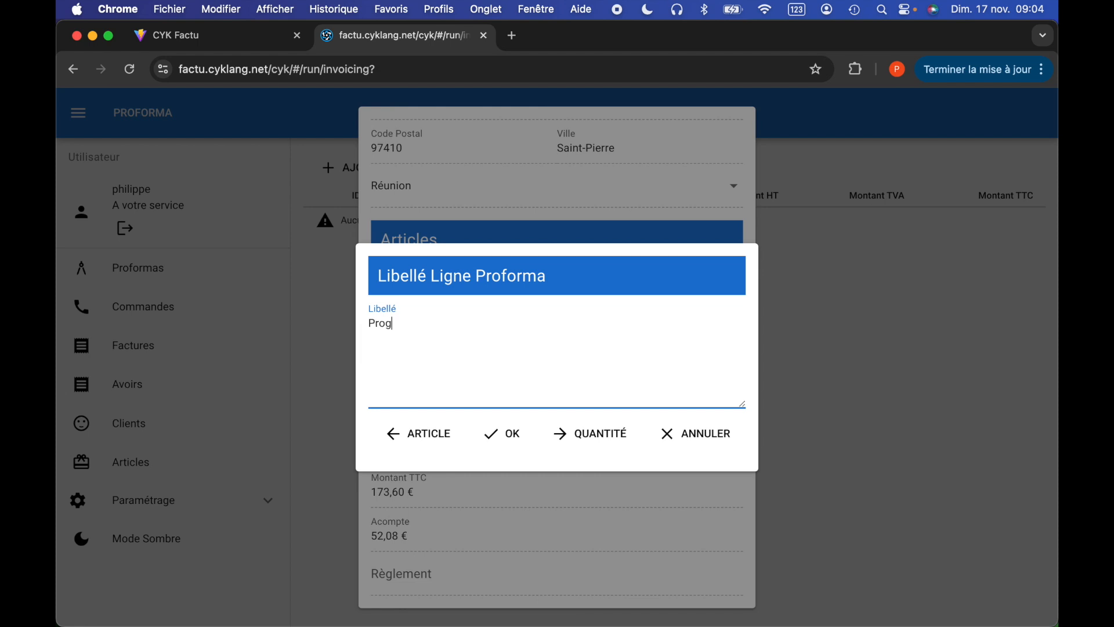
pyautogui.write('rammation de la fonctionnalité')
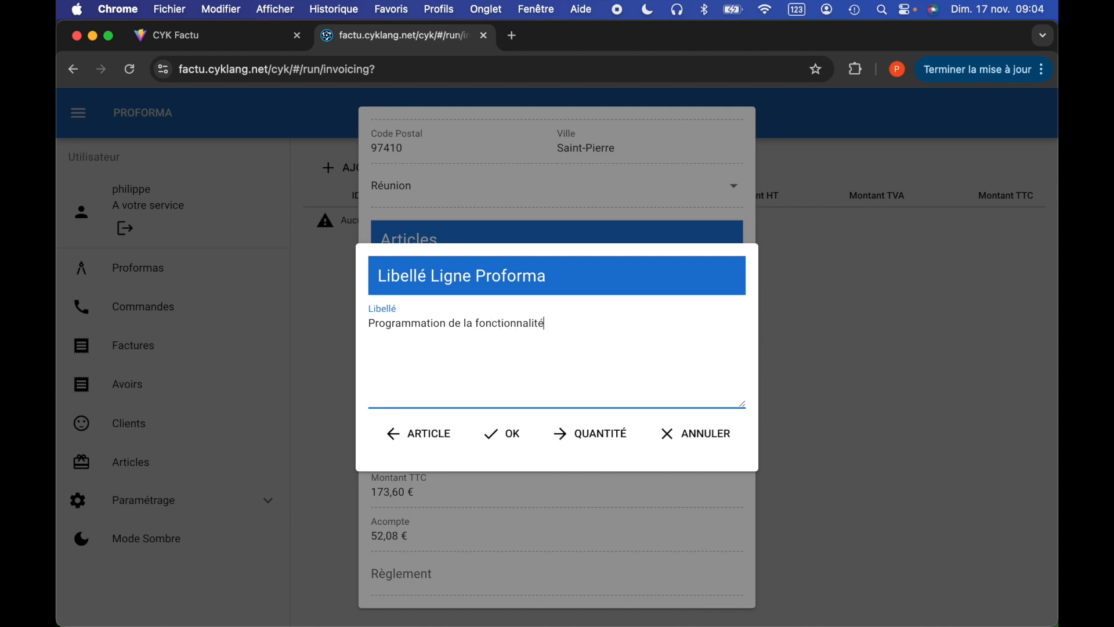
# - Set the quantity to 2 days at 560,00 € and add the line
pyautogui.click(609, 436)
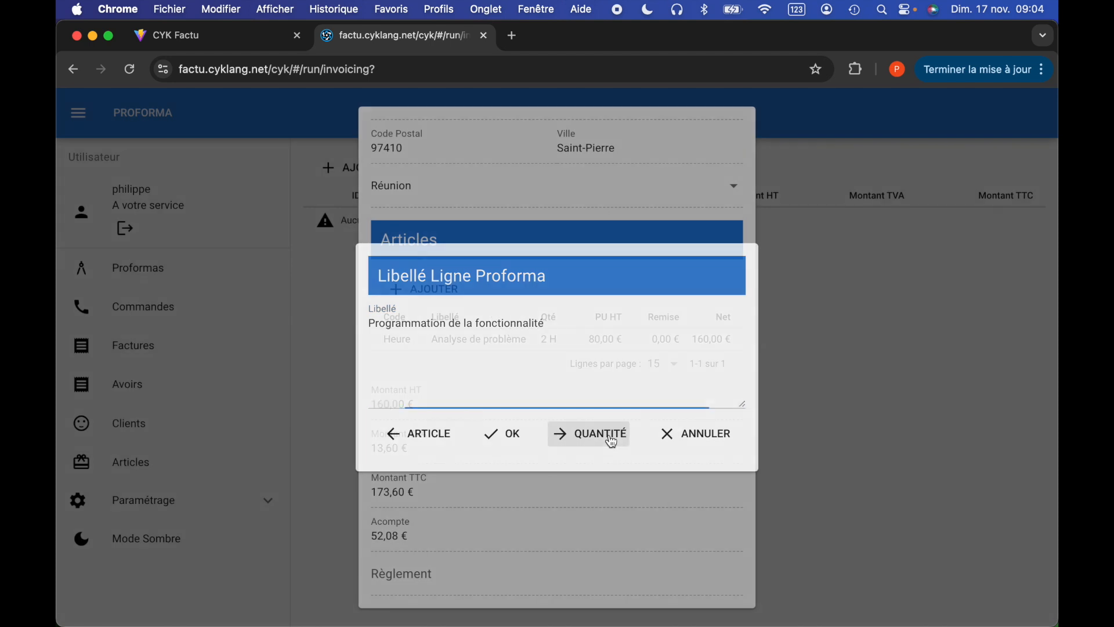
pyautogui.click(467, 358)
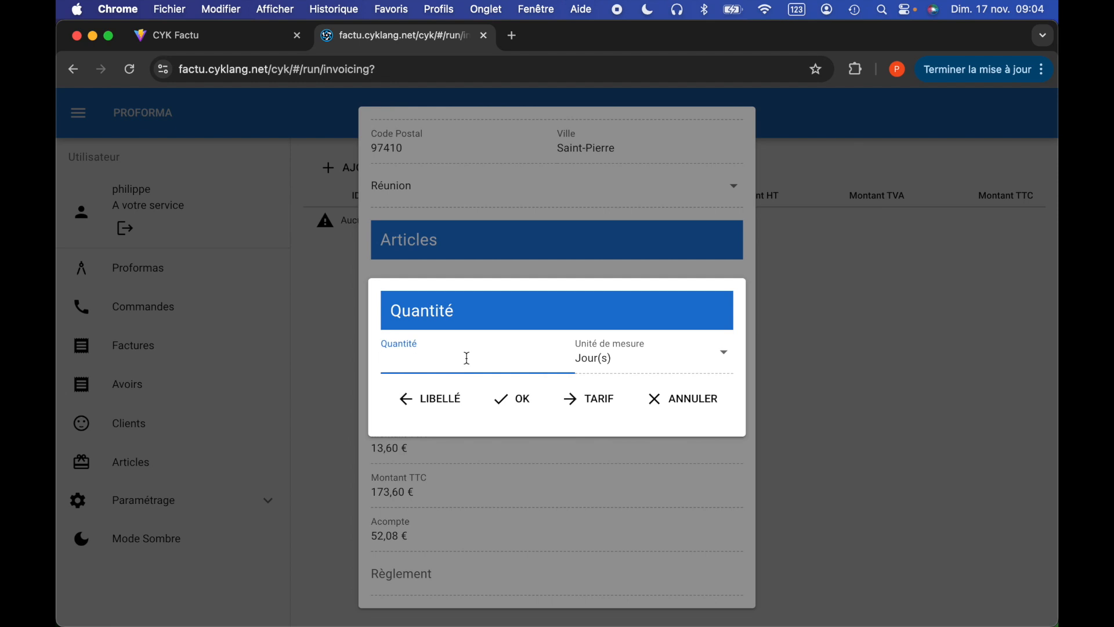
pyautogui.write('2')
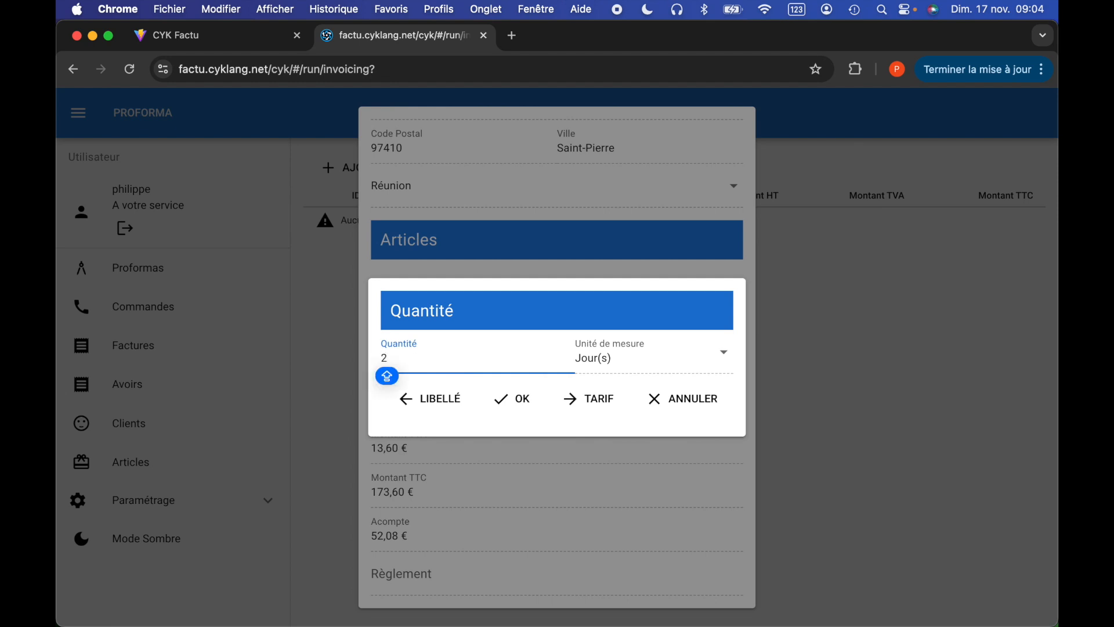
pyautogui.click(587, 399)
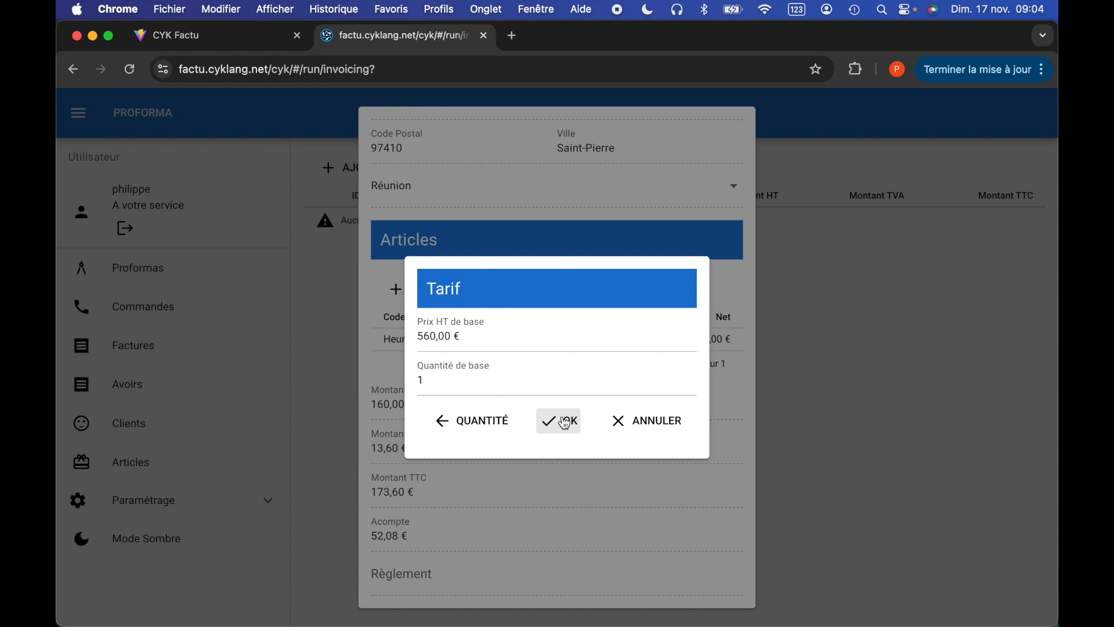
pyautogui.click(565, 423)
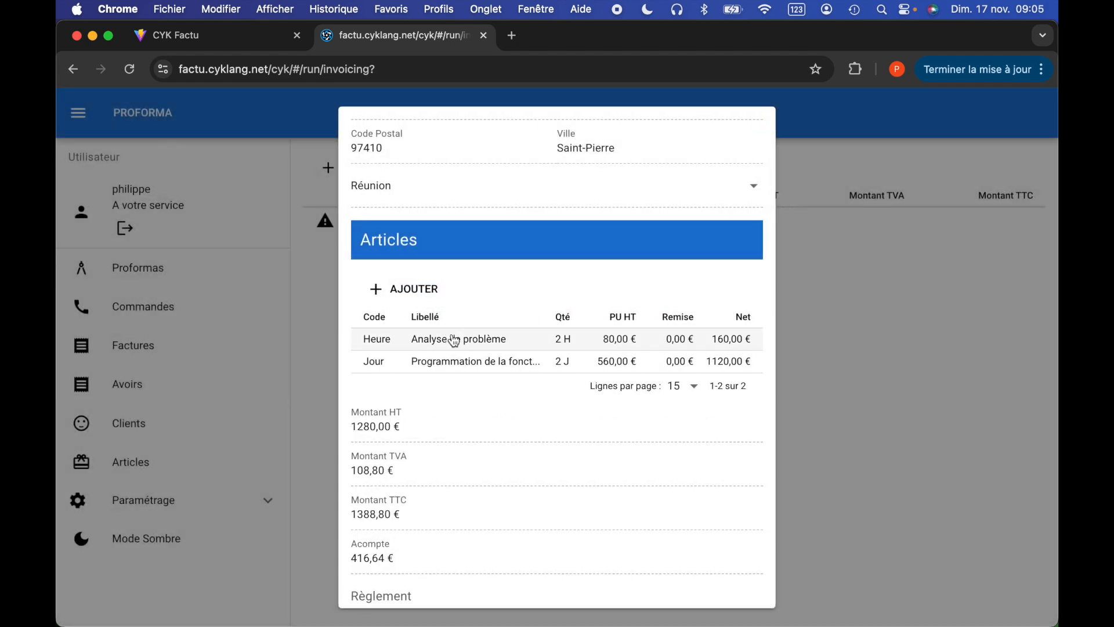
pyautogui.scroll(-2, 469, 436)
pyautogui.scroll(-1, 469, 436)
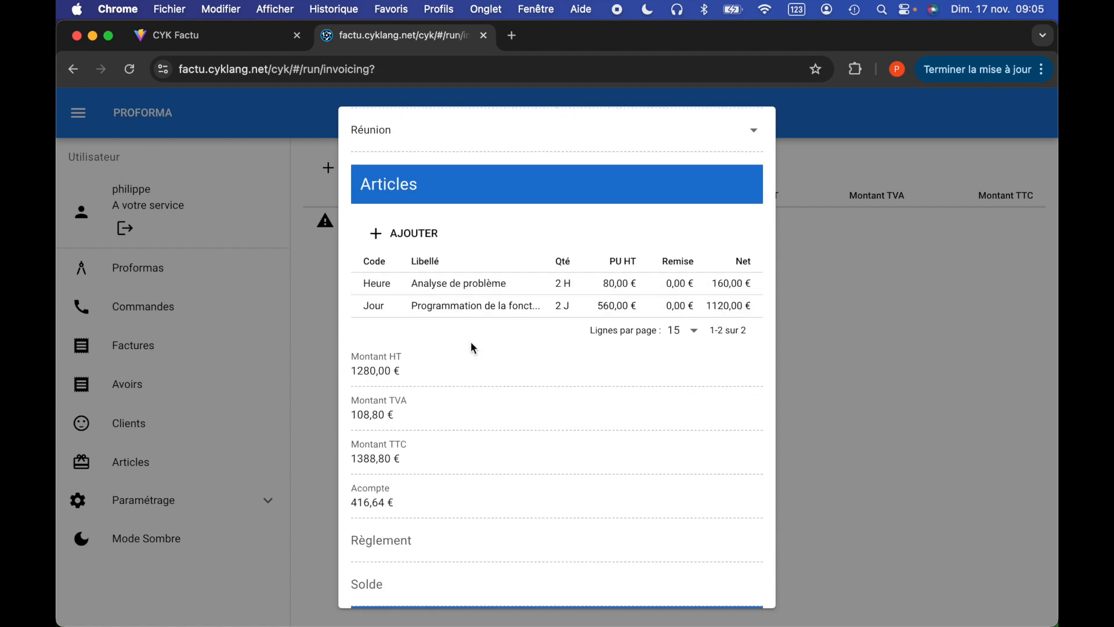
pyautogui.scroll(-1, 474, 348)
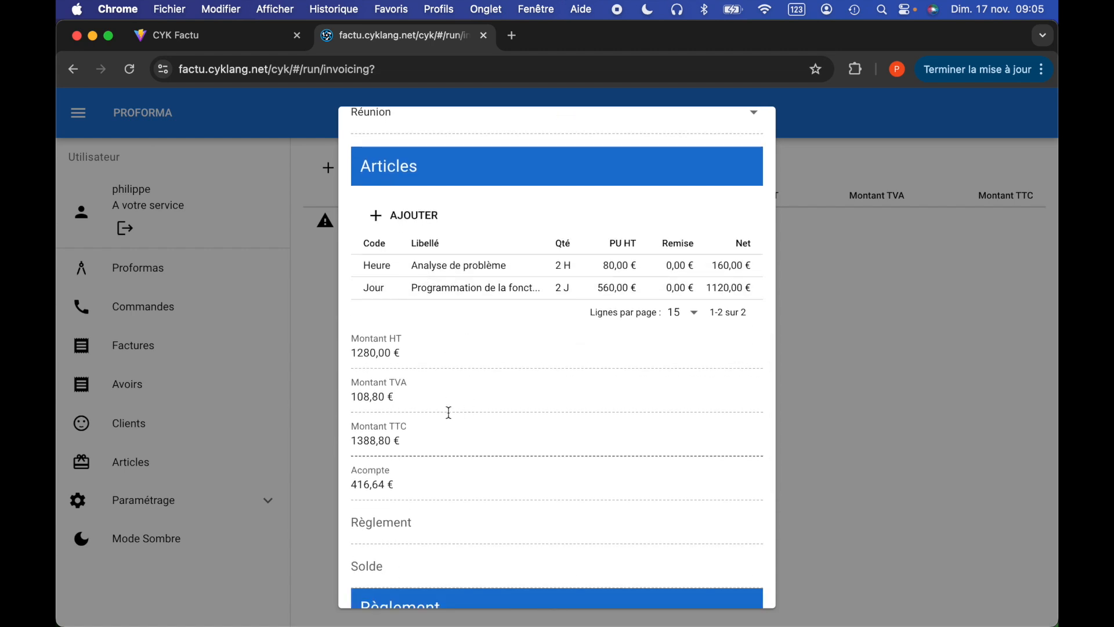
pyautogui.scroll(-1, 449, 412)
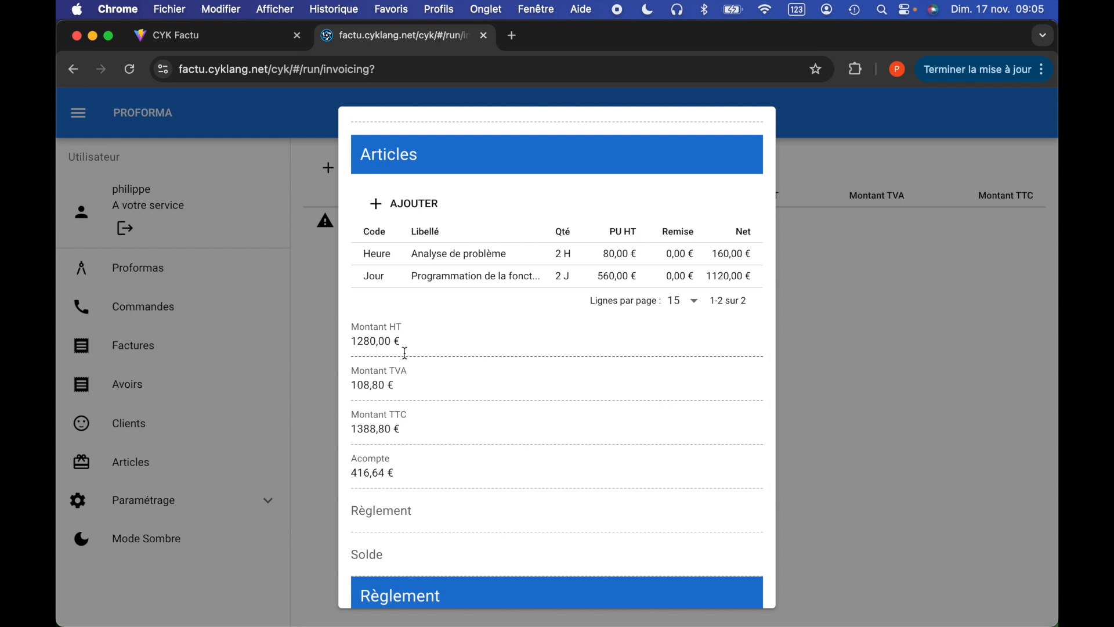
pyautogui.scroll(-1, 412, 382)
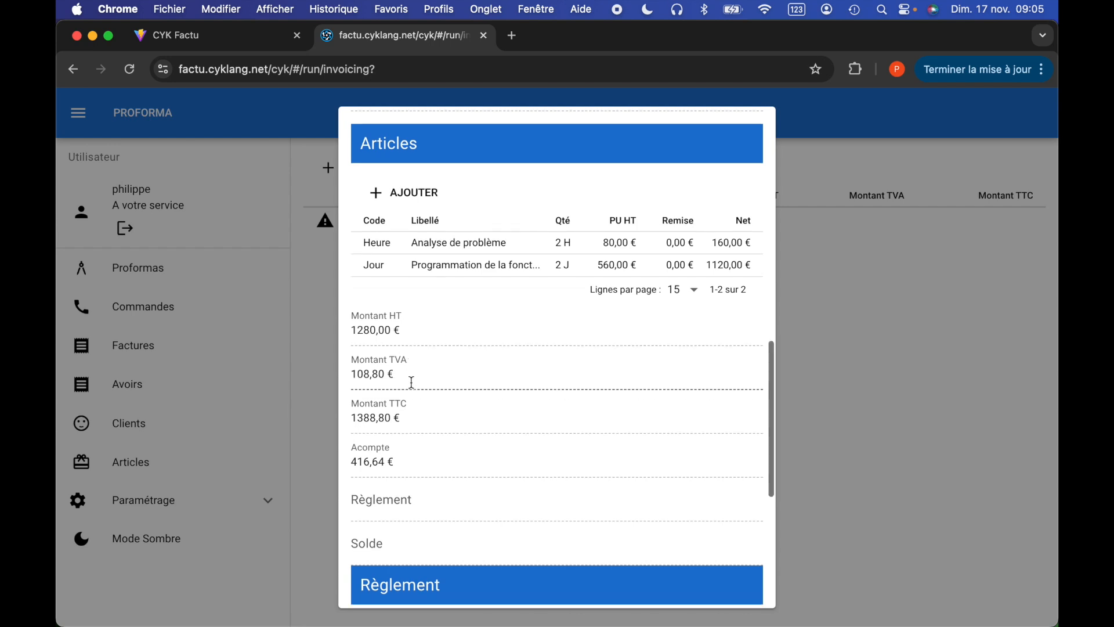
pyautogui.scroll(-1, 413, 381)
pyautogui.scroll(-1, 413, 388)
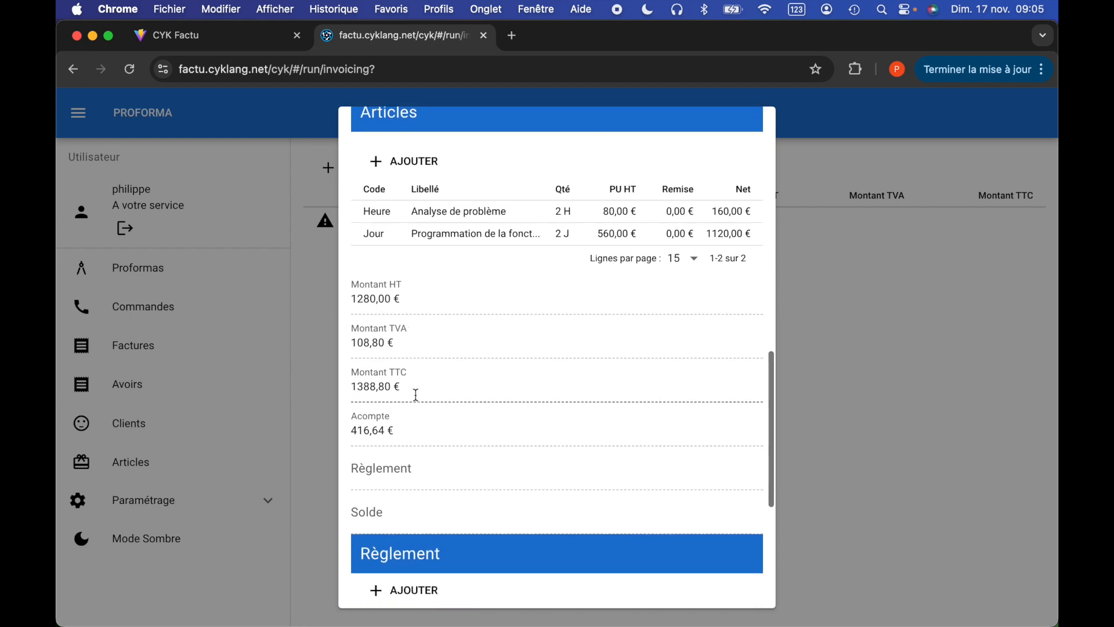
pyautogui.scroll(-1, 414, 428)
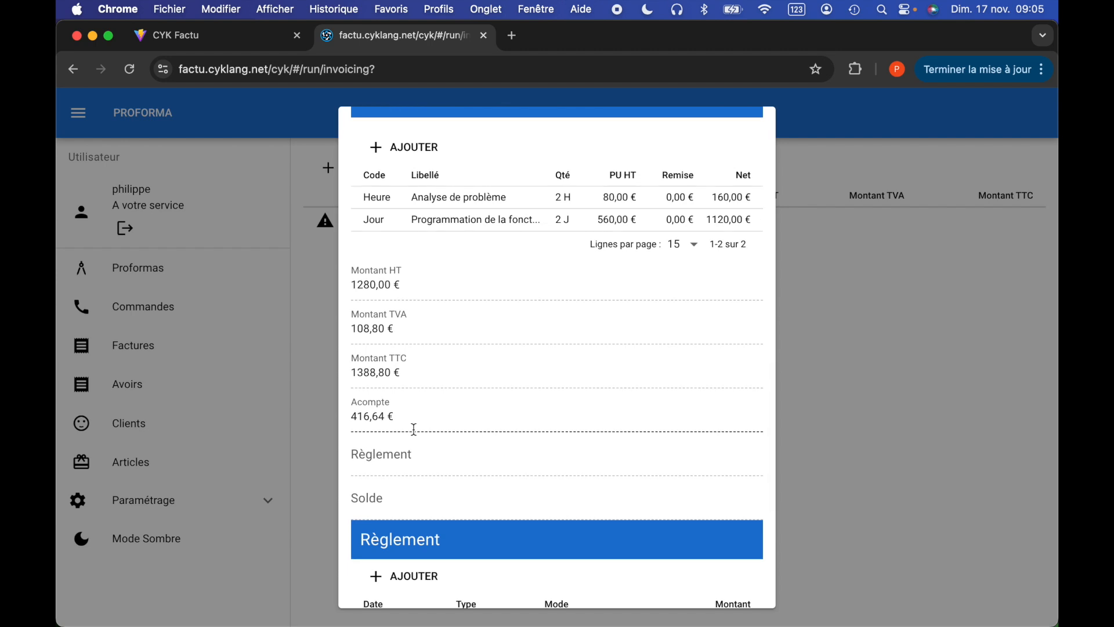
pyautogui.scroll(-1, 415, 430)
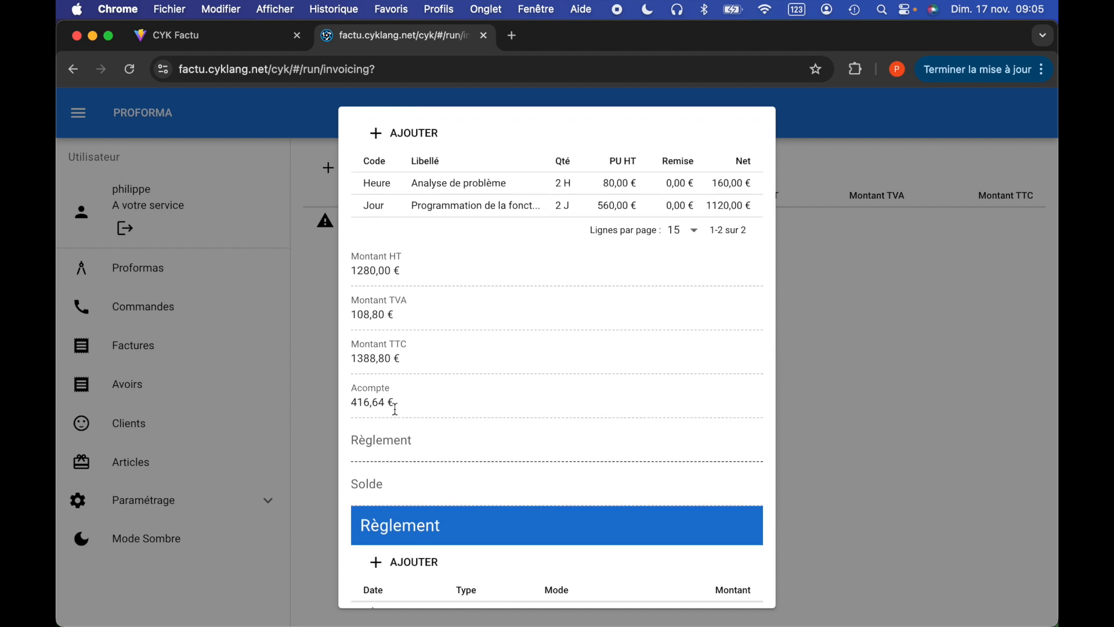
pyautogui.scroll(-1, 414, 403)
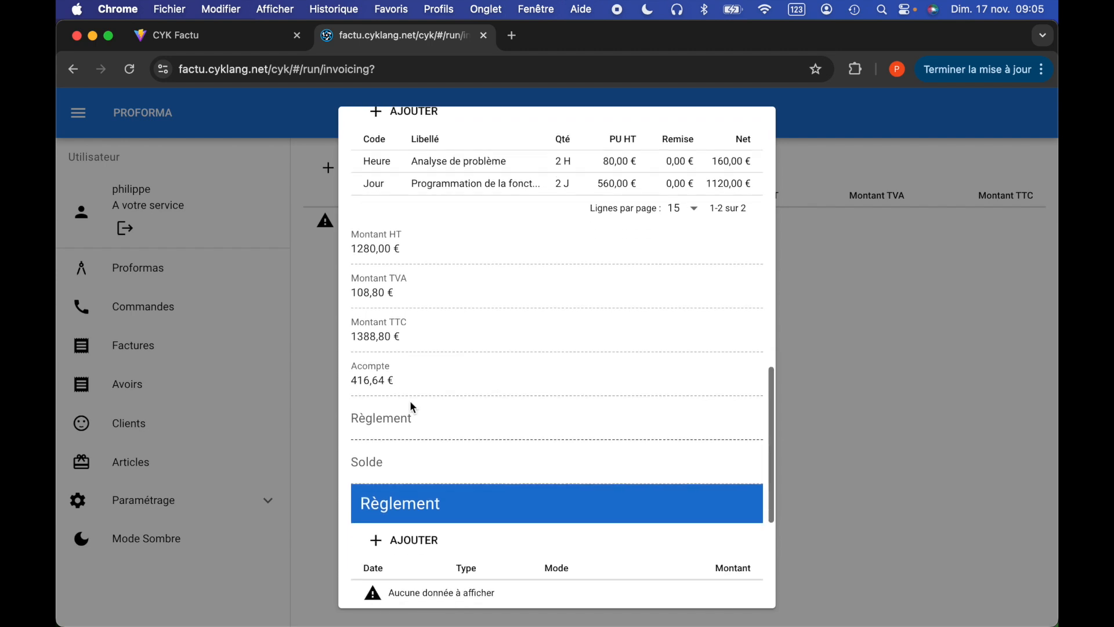
pyautogui.scroll(-1, 408, 380)
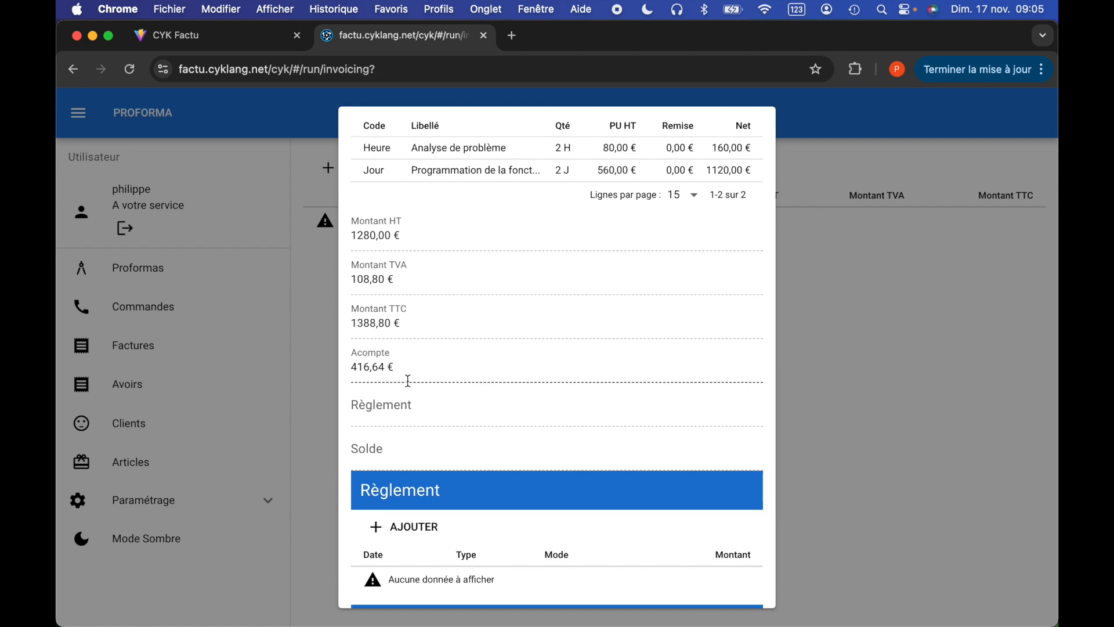
pyautogui.scroll(-1, 408, 381)
pyautogui.scroll(-5, 410, 387)
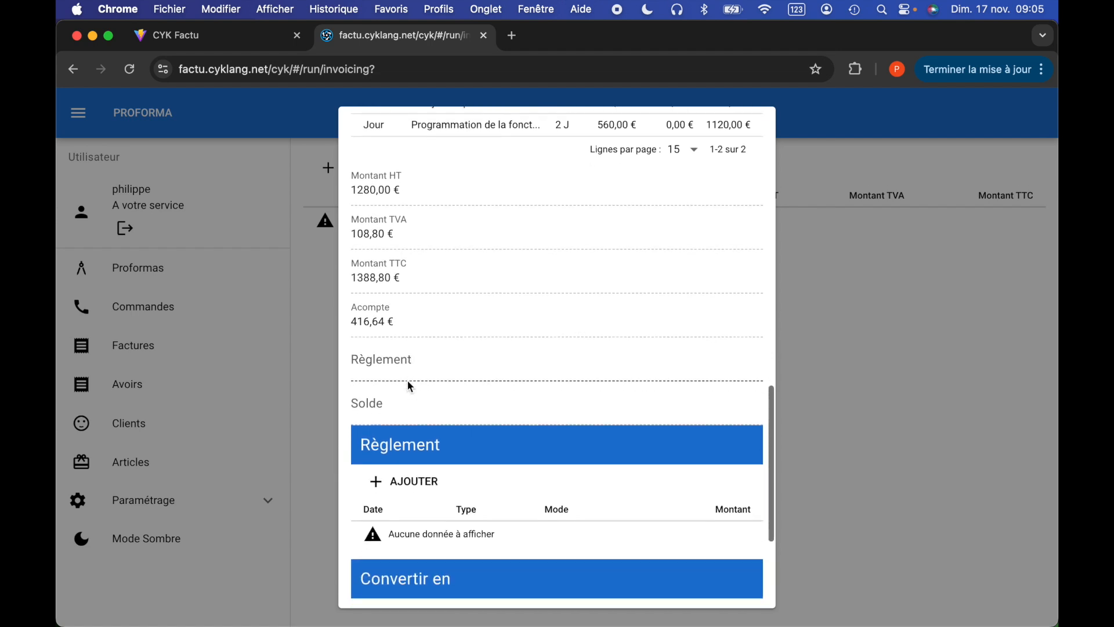
pyautogui.scroll(-10, 409, 383)
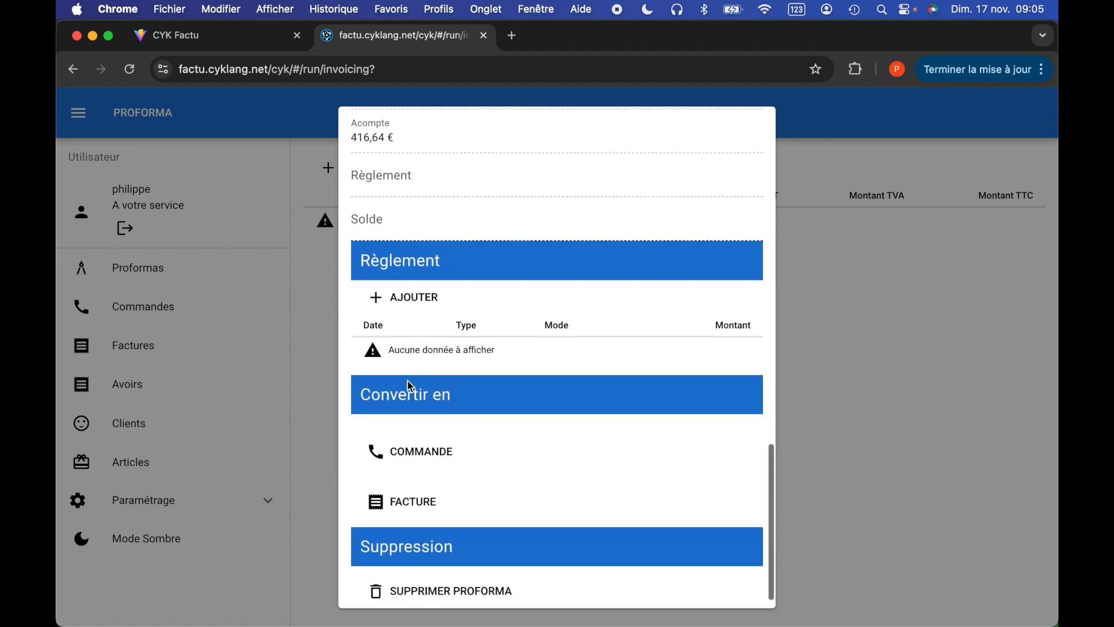
pyautogui.scroll(20, 408, 380)
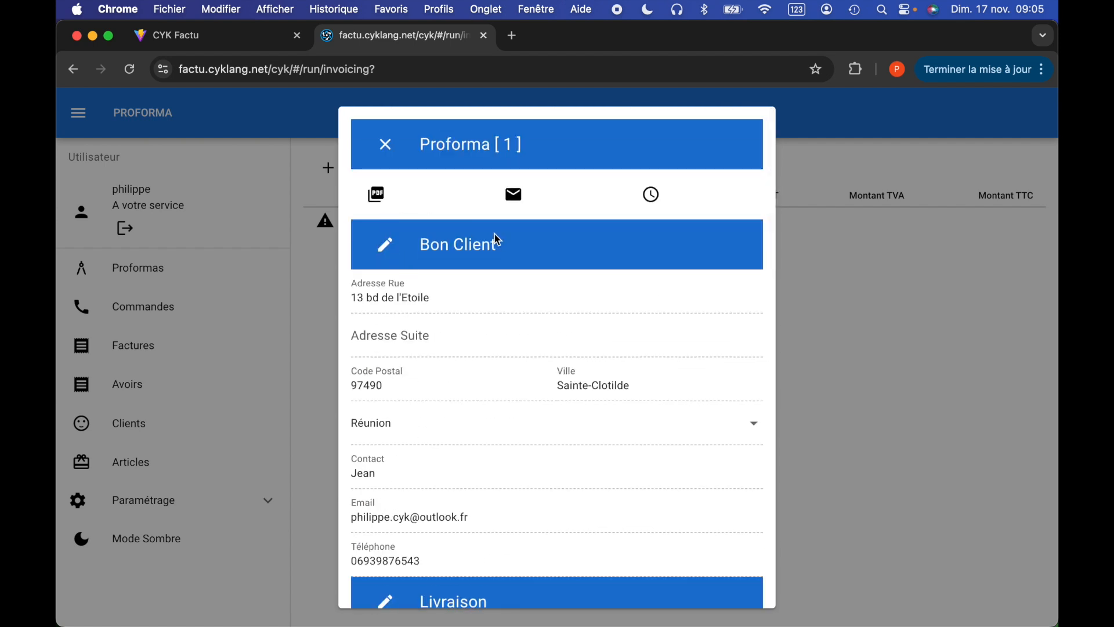
# - Generate the proforma PDF and review its two lines and 1,388.80 € TTC total
pyautogui.click(381, 200)
pyautogui.click(381, 200)
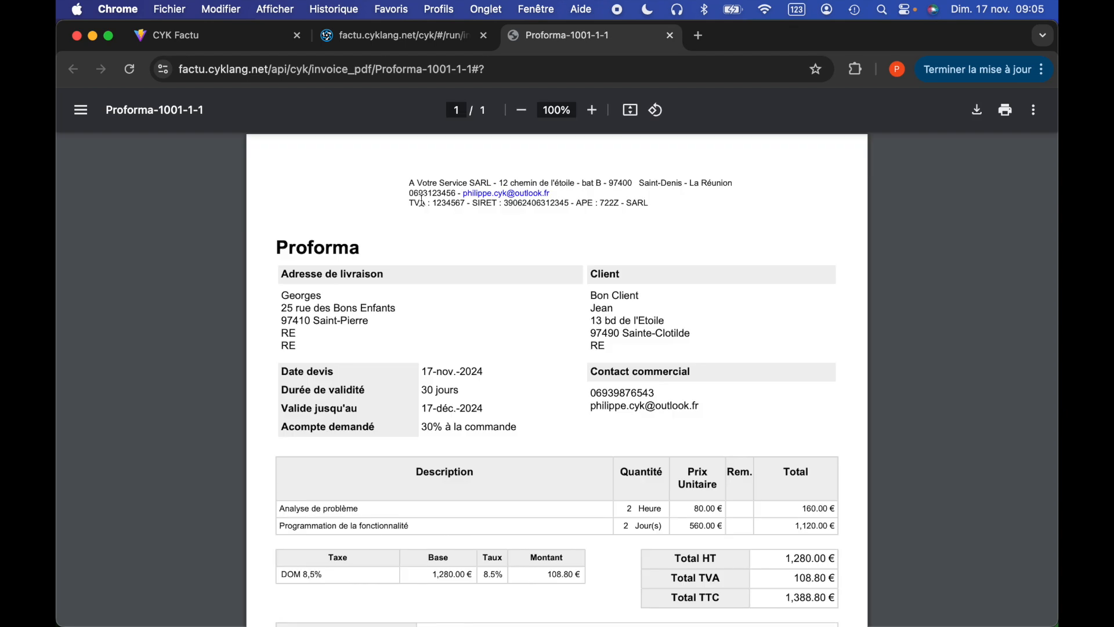
pyautogui.scroll(-1, 435, 253)
pyautogui.scroll(1, 436, 253)
pyautogui.scroll(-5, 412, 346)
pyautogui.scroll(5, 412, 346)
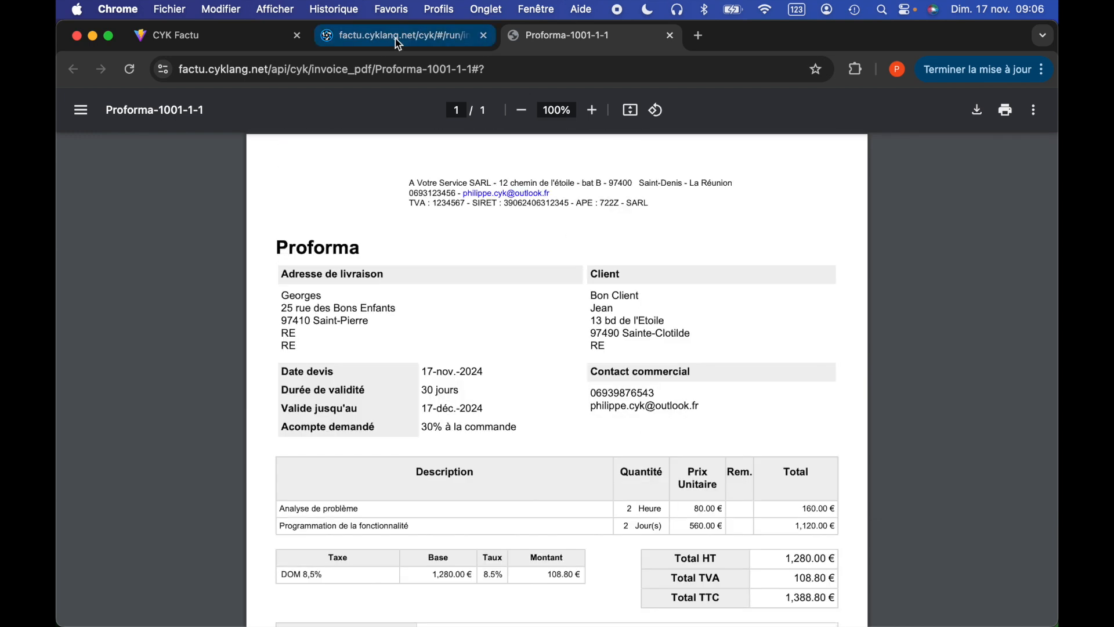
pyautogui.click(398, 39)
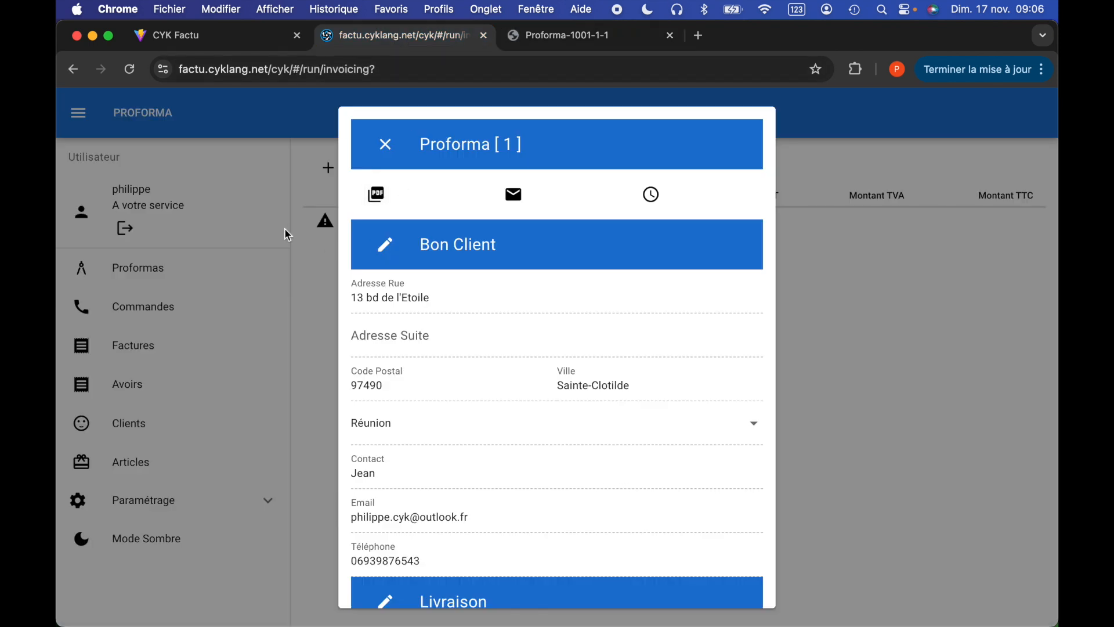
# - Close the proforma, open Paramétrage > Société, and browse the graphisme folder for a logo
pyautogui.click(292, 251)
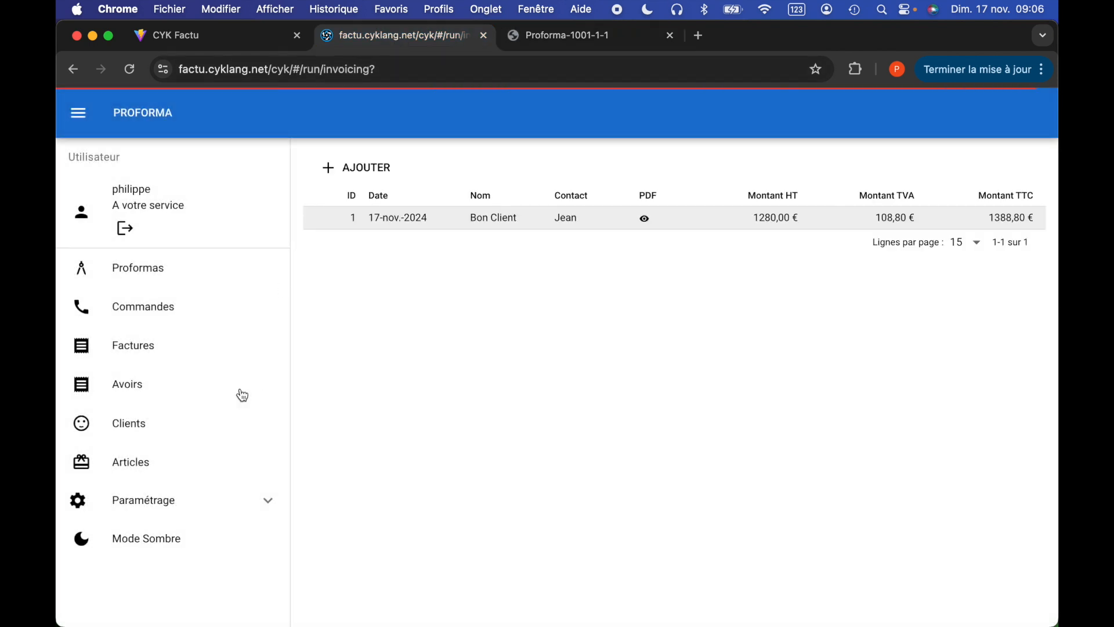
pyautogui.click(142, 500)
pyautogui.scroll(-1, 172, 528)
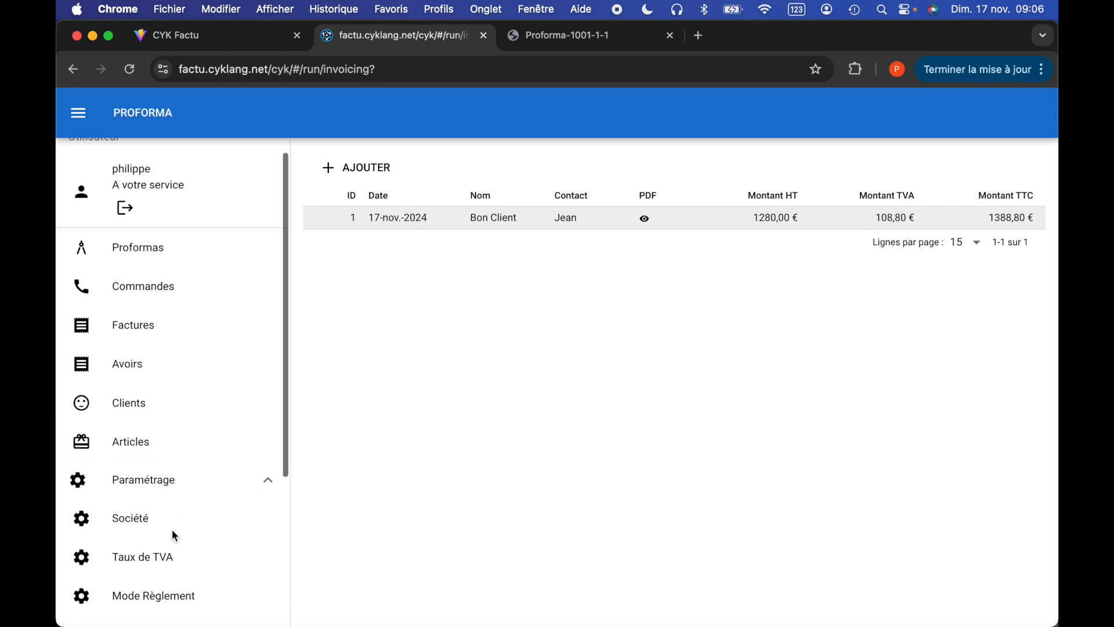
pyautogui.click(136, 519)
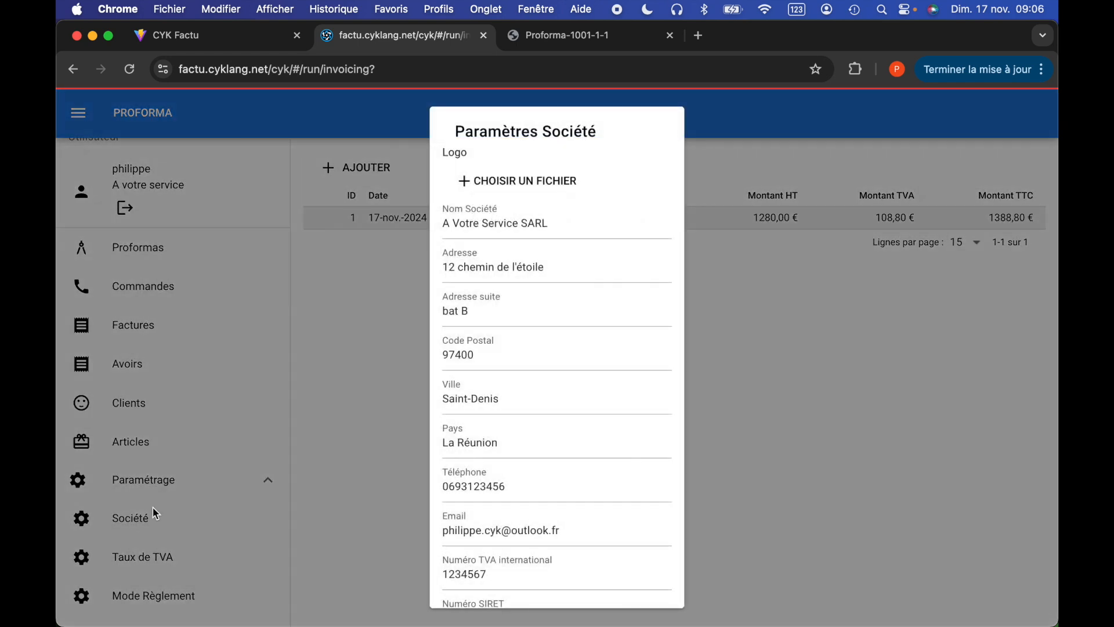
pyautogui.click(527, 190)
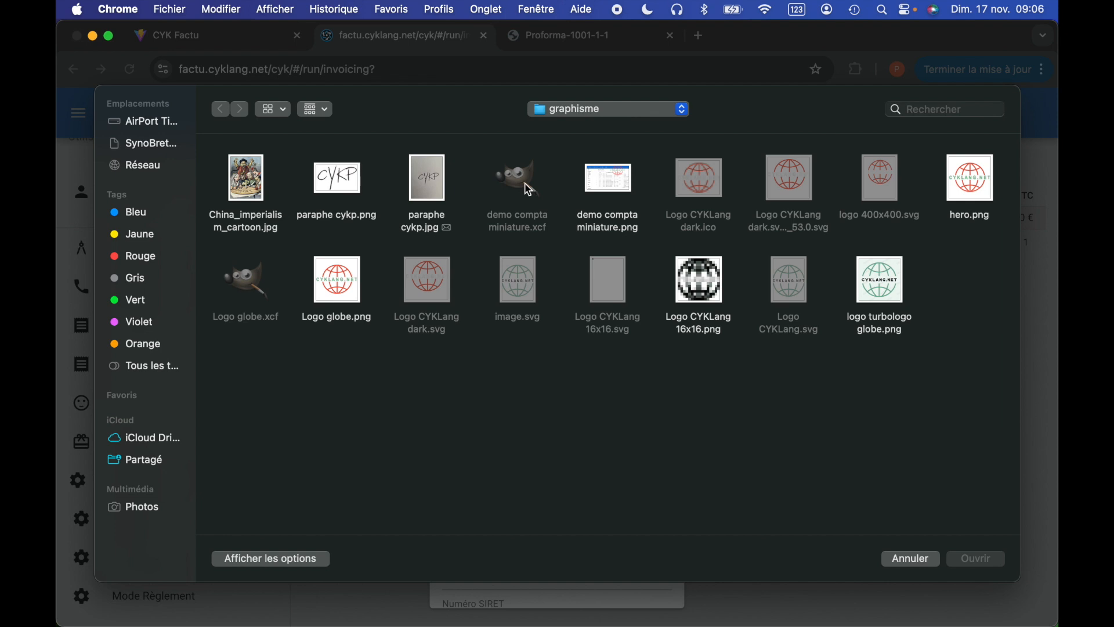
# - Load 'logo turbologo globe.png', crop it to the whole globe, save, and close company settings
pyautogui.click(885, 286)
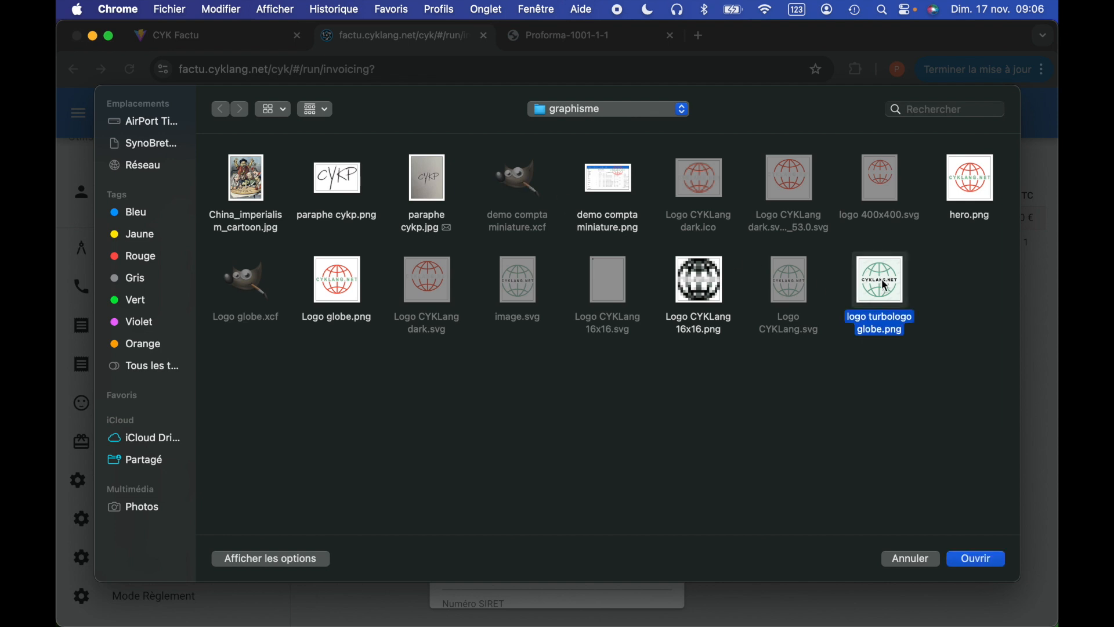
pyautogui.click(985, 560)
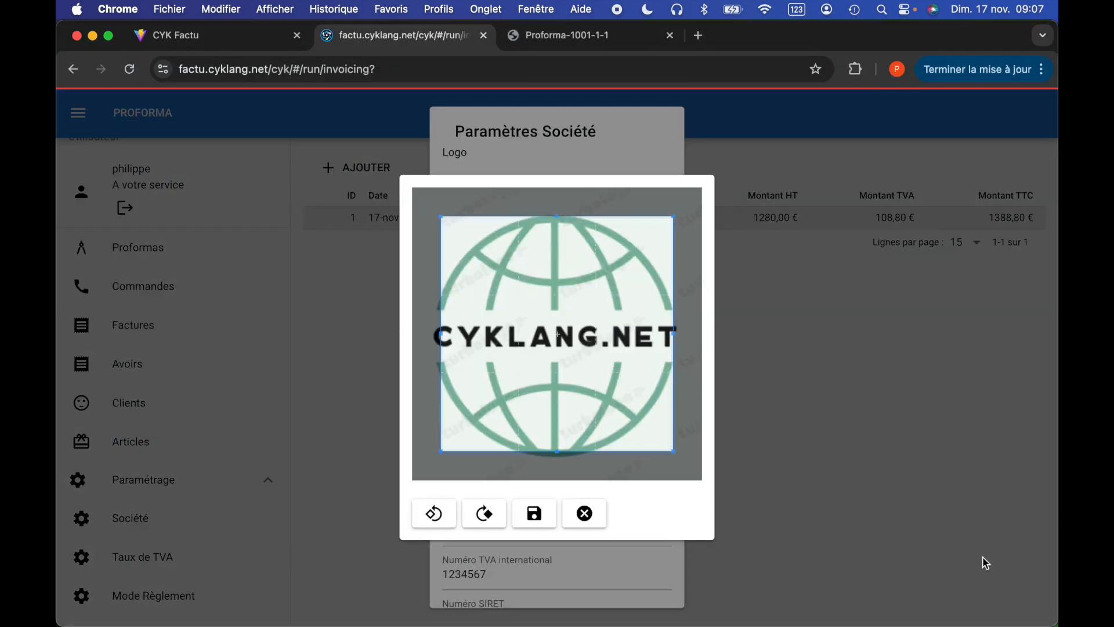
pyautogui.moveTo(547, 368); pyautogui.dragTo(518, 341)
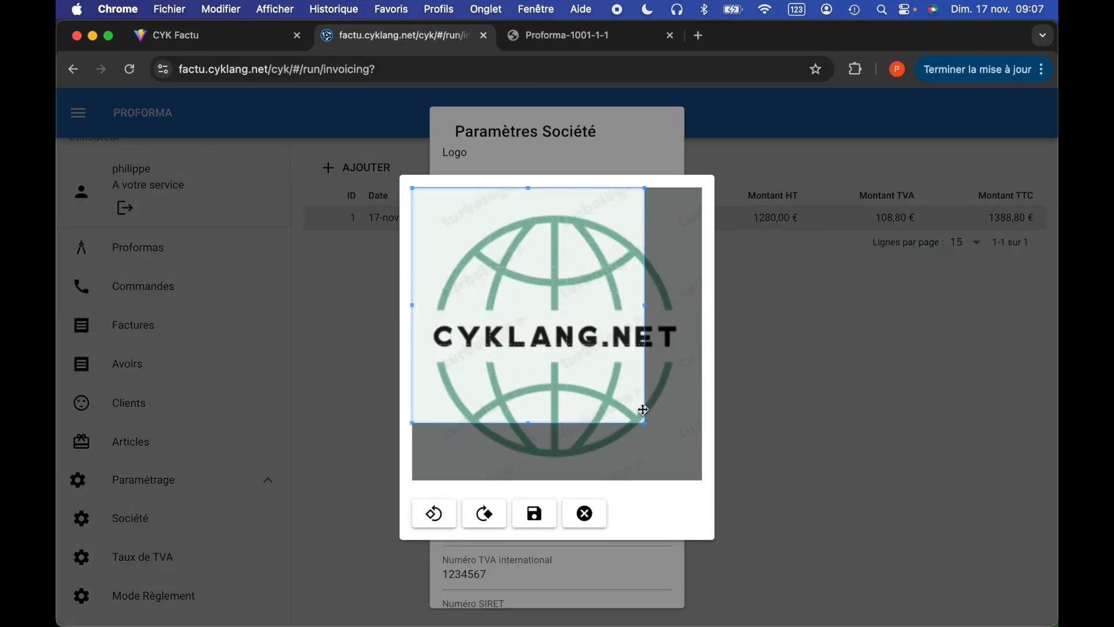
pyautogui.moveTo(645, 427); pyautogui.dragTo(702, 483)
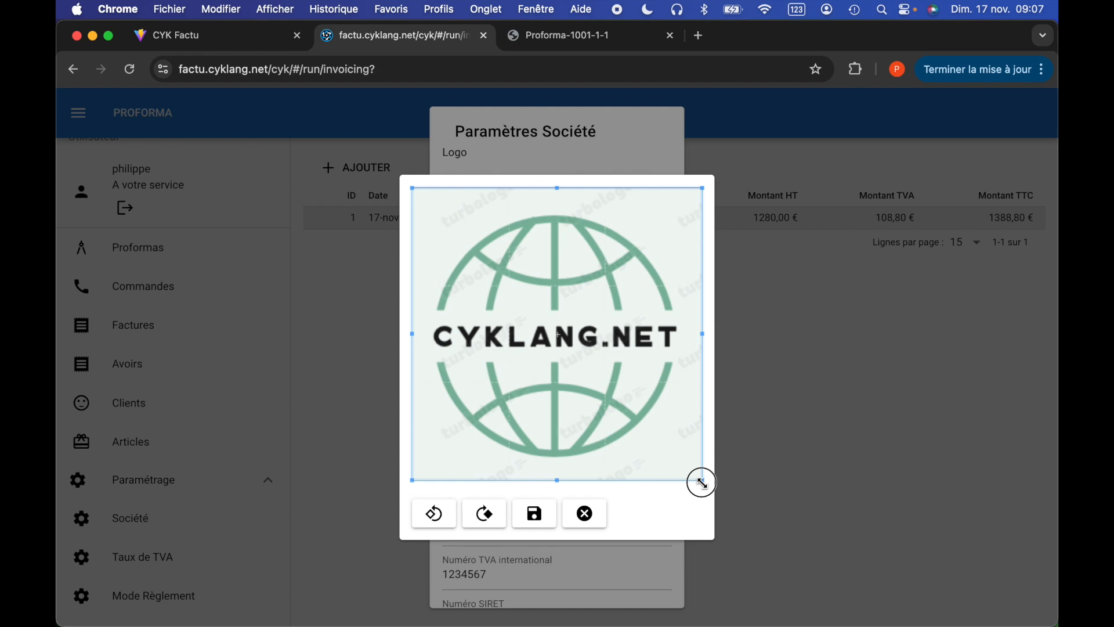
pyautogui.click(535, 516)
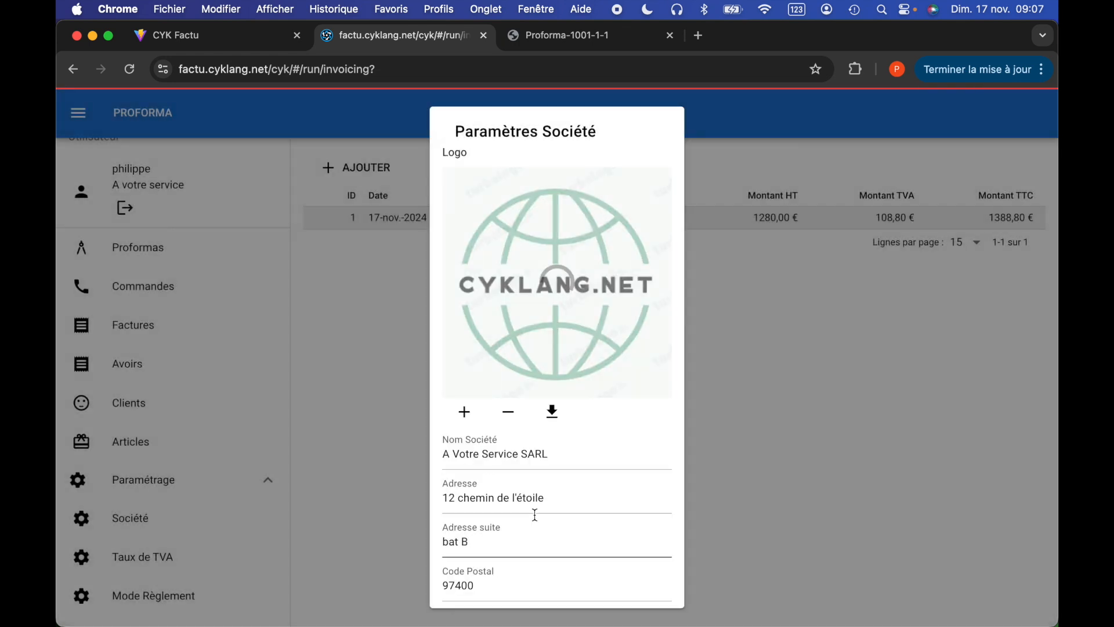
pyautogui.scroll(-10, 586, 505)
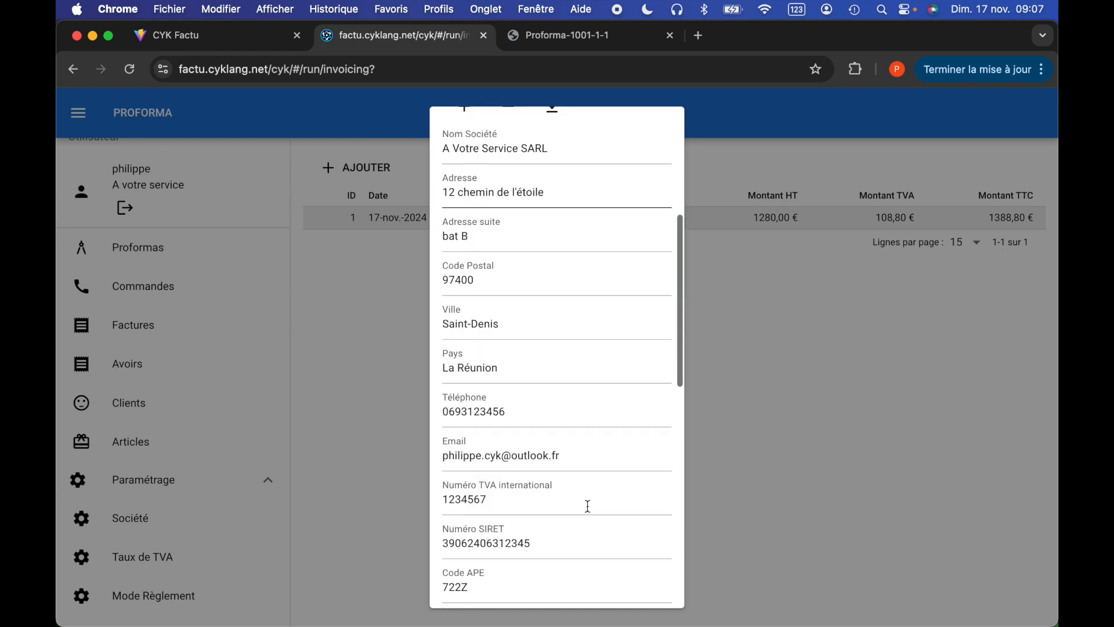
pyautogui.click(380, 435)
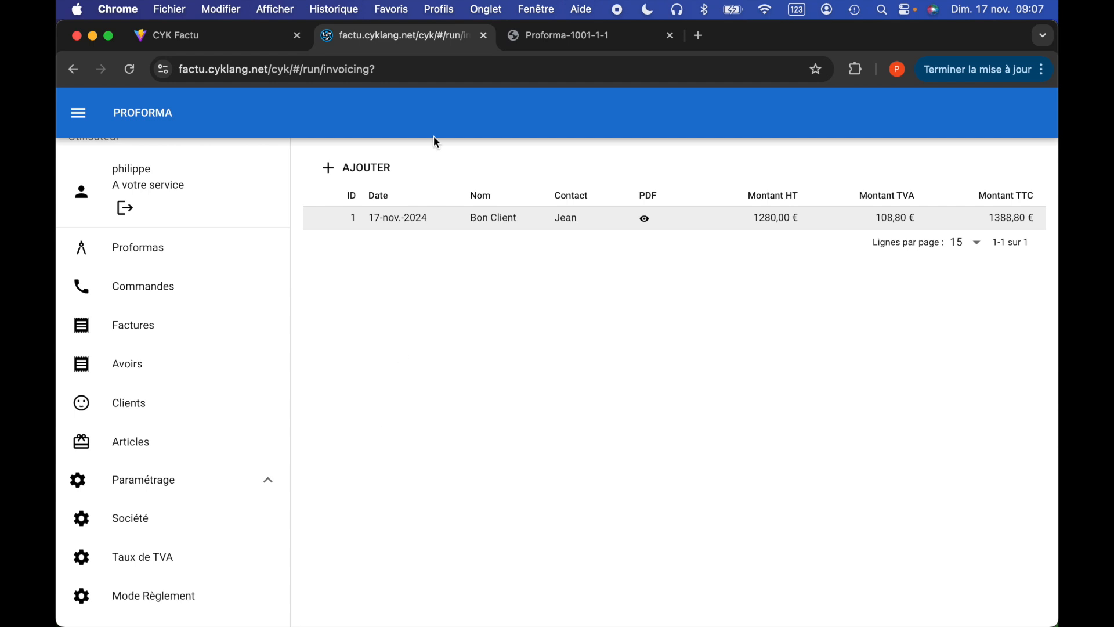
# - Reload the proforma PDF, then open the Bon Client proforma to view its addresses
pyautogui.click(575, 35)
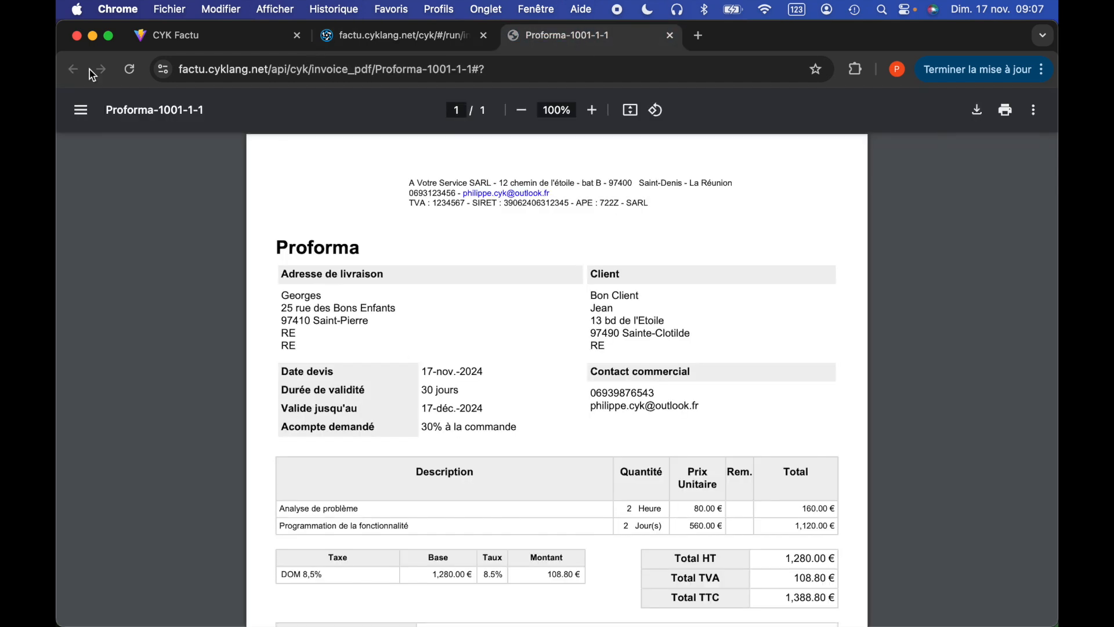
pyautogui.click(131, 70)
pyautogui.click(428, 36)
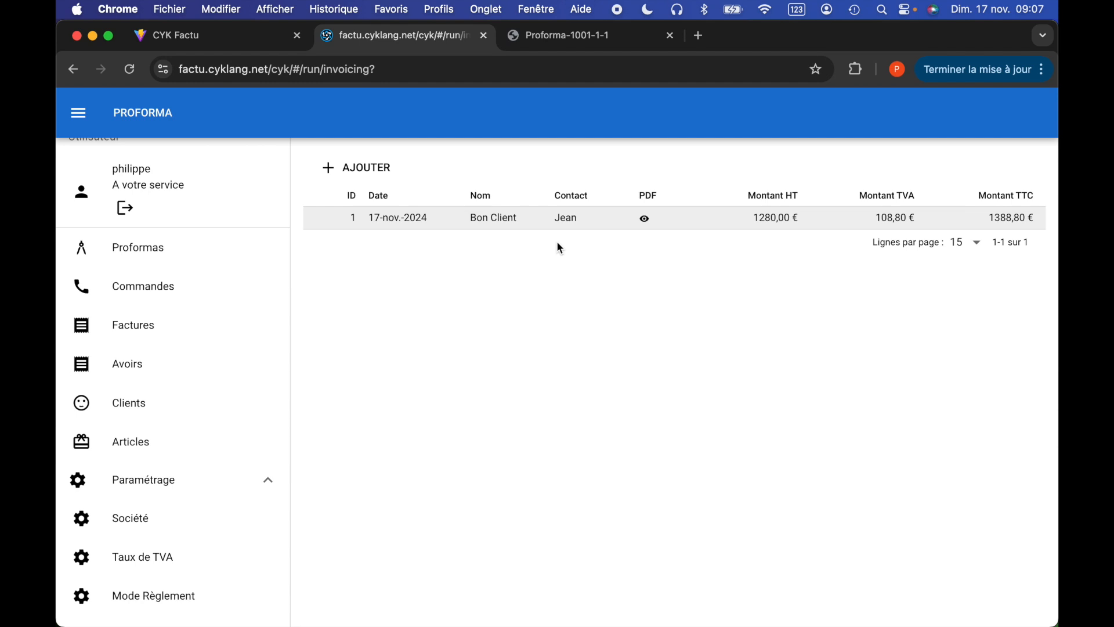
pyautogui.click(407, 217)
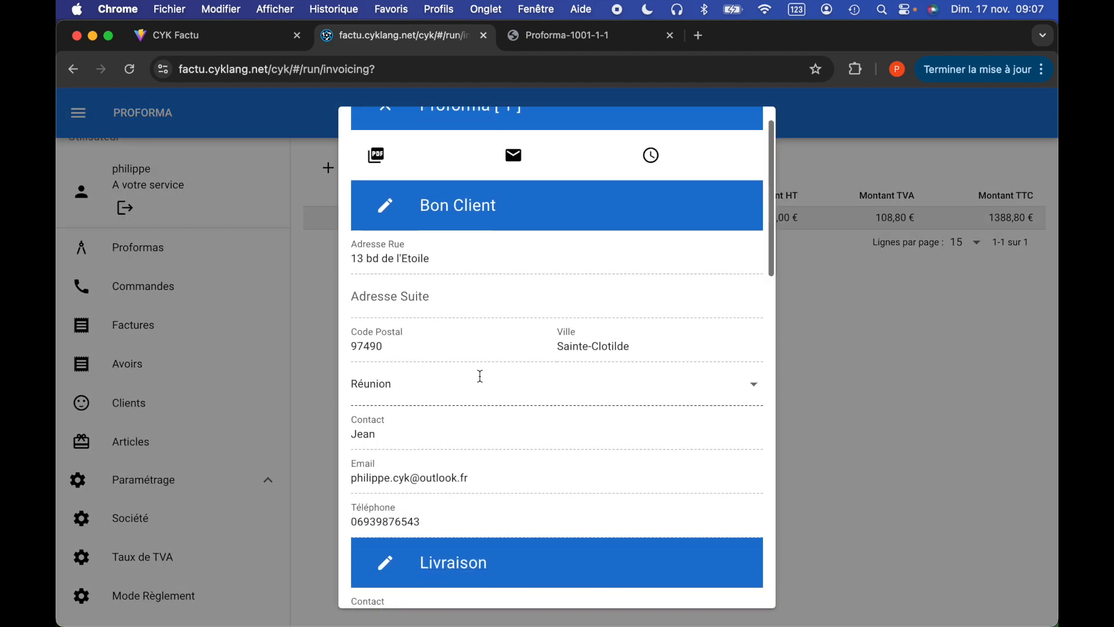
pyautogui.scroll(-15, 473, 376)
pyautogui.click(544, 471)
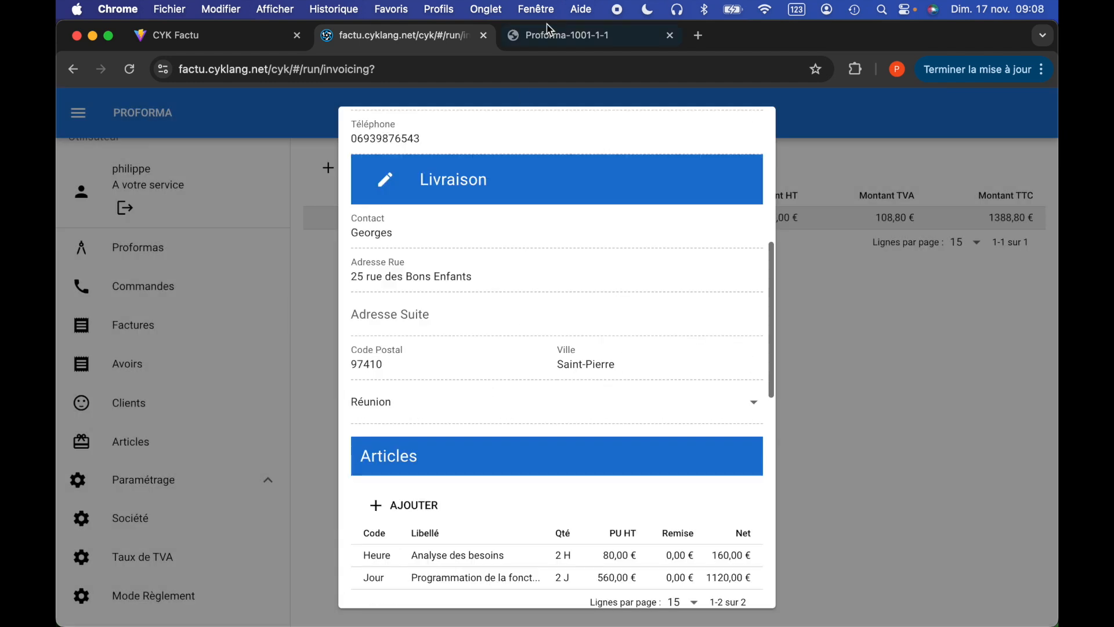
pyautogui.scroll(5, 537, 199)
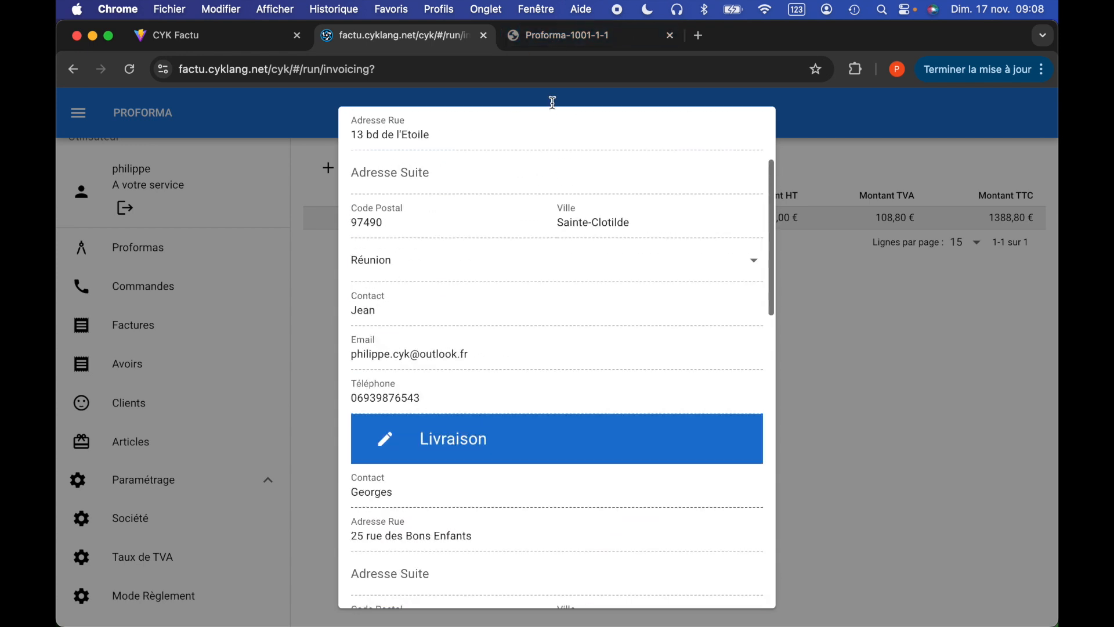
pyautogui.click(573, 39)
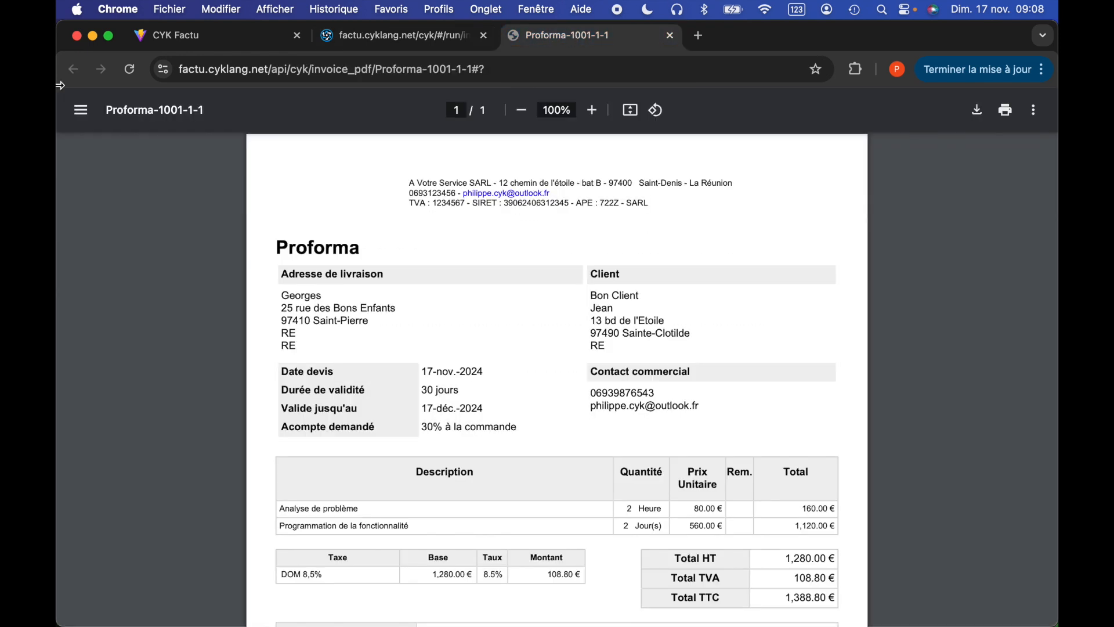
# - Regenerate the PDF so it shows the cyklang.net logo and title Proforma 2024-1-1
pyautogui.click(138, 76)
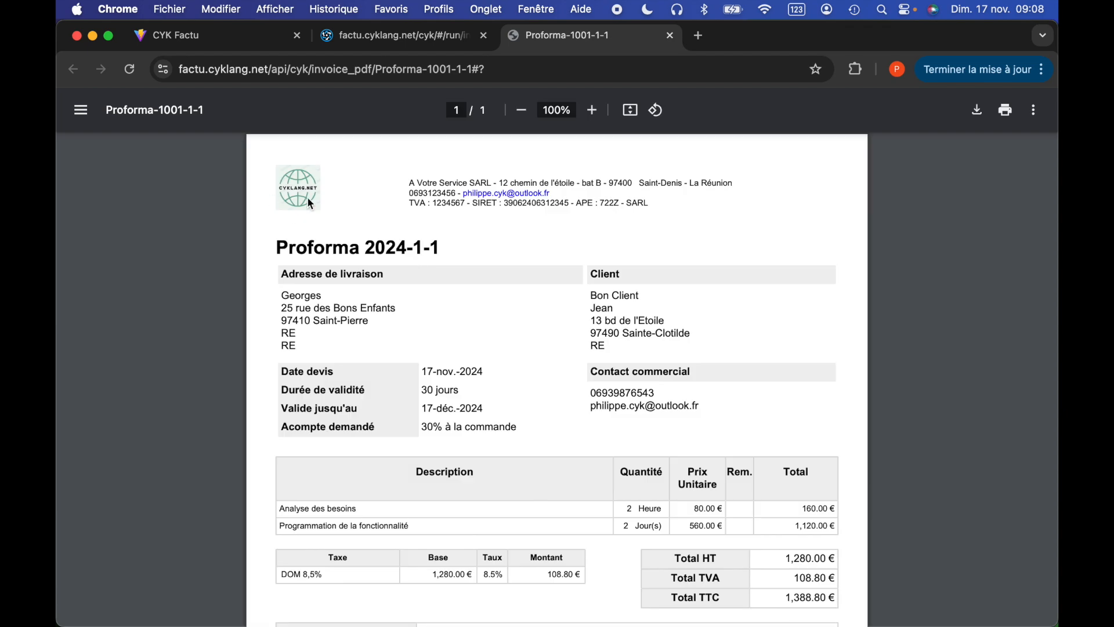
pyautogui.scroll(-1, 411, 378)
pyautogui.scroll(-1, 410, 378)
pyautogui.scroll(2, 410, 378)
# - Reopen the Bon Client proforma, check the client's email address, and email the proforma
pyautogui.click(378, 38)
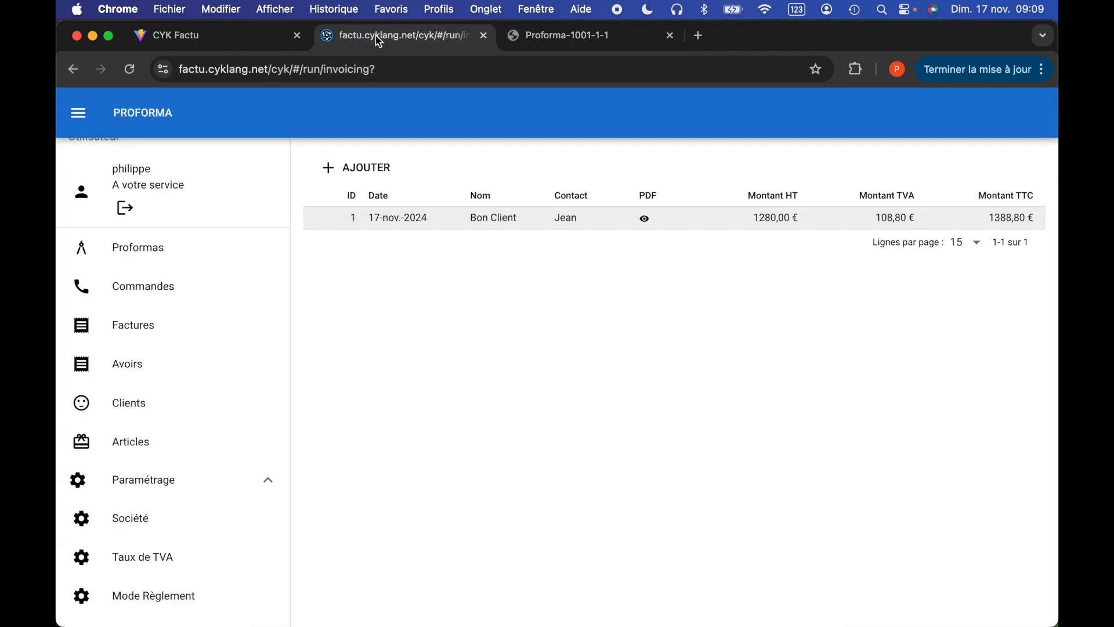
pyautogui.click(394, 217)
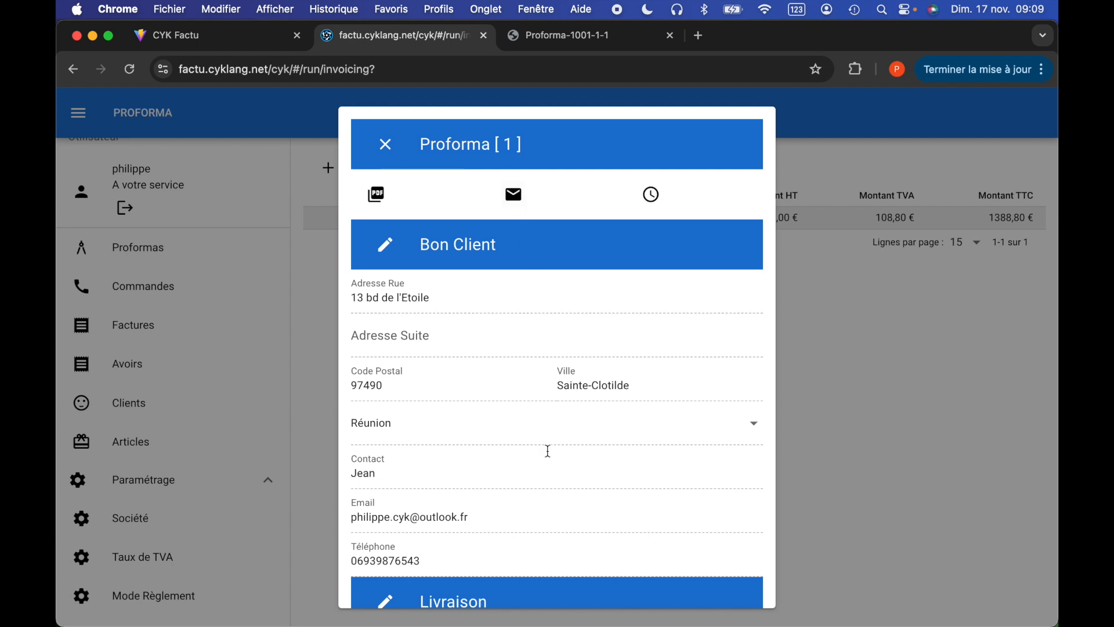
pyautogui.scroll(-1, 546, 457)
pyautogui.scroll(-5, 547, 456)
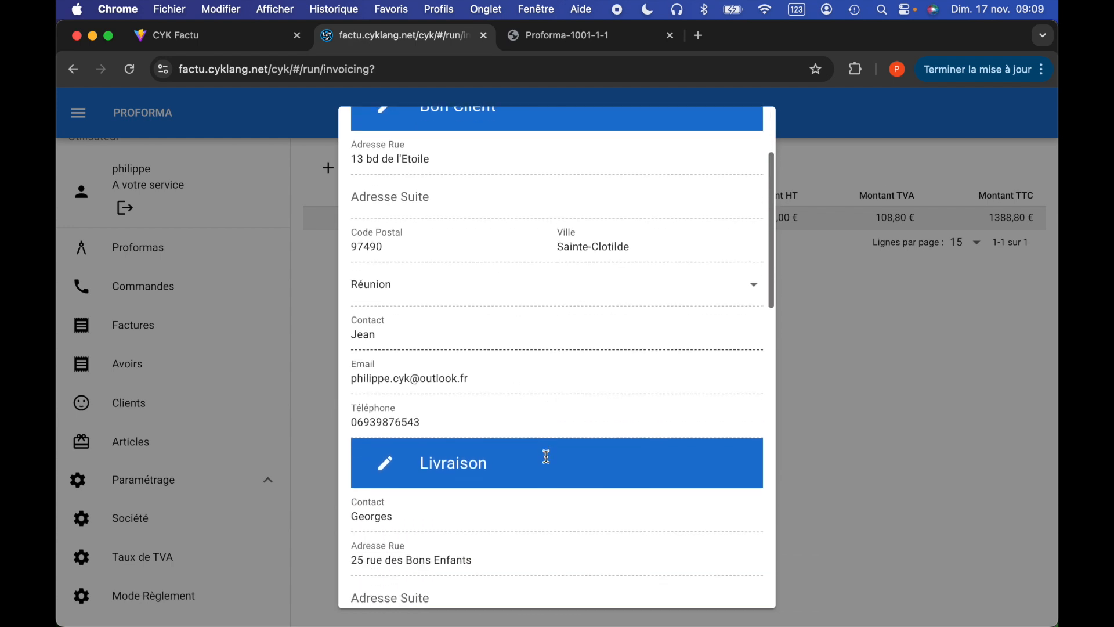
pyautogui.scroll(2, 546, 456)
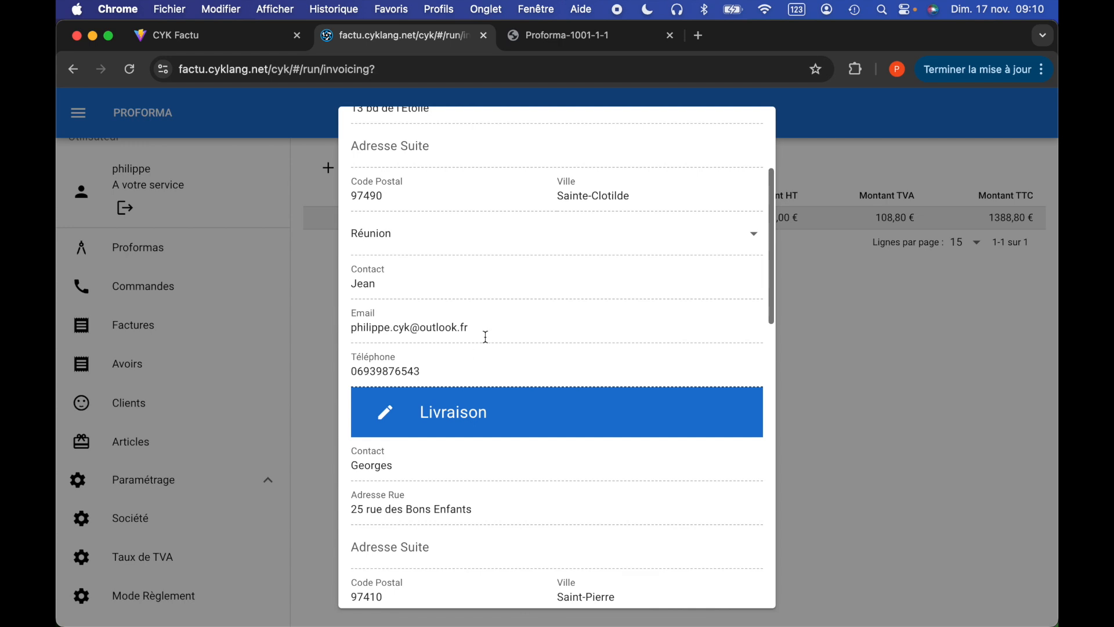
pyautogui.moveTo(478, 329); pyautogui.dragTo(348, 326)
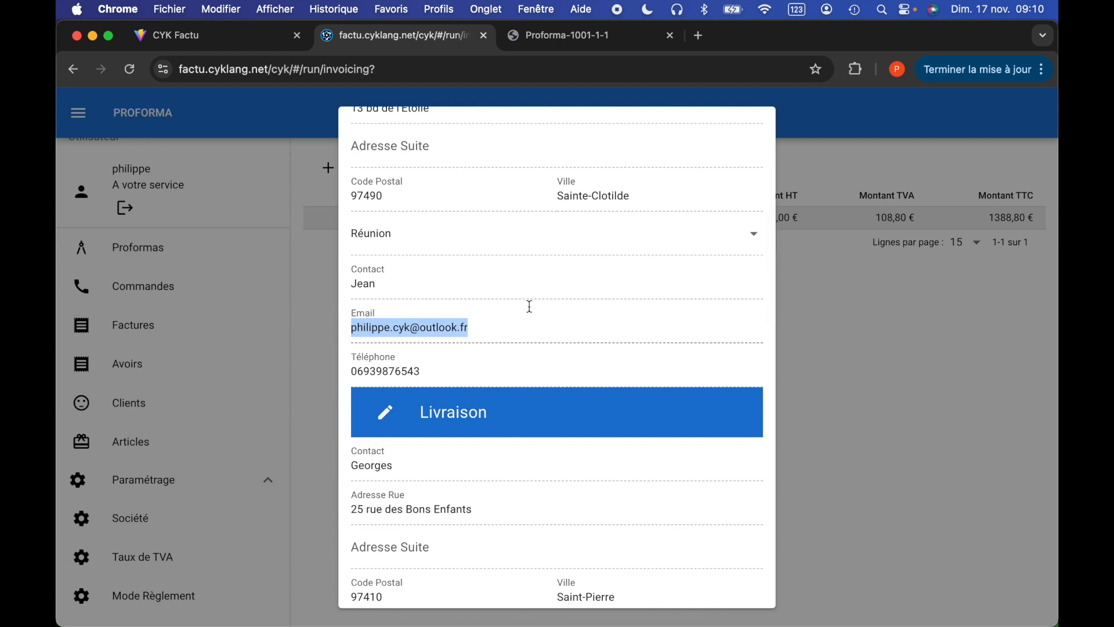
pyautogui.click(548, 325)
pyautogui.scroll(3, 579, 320)
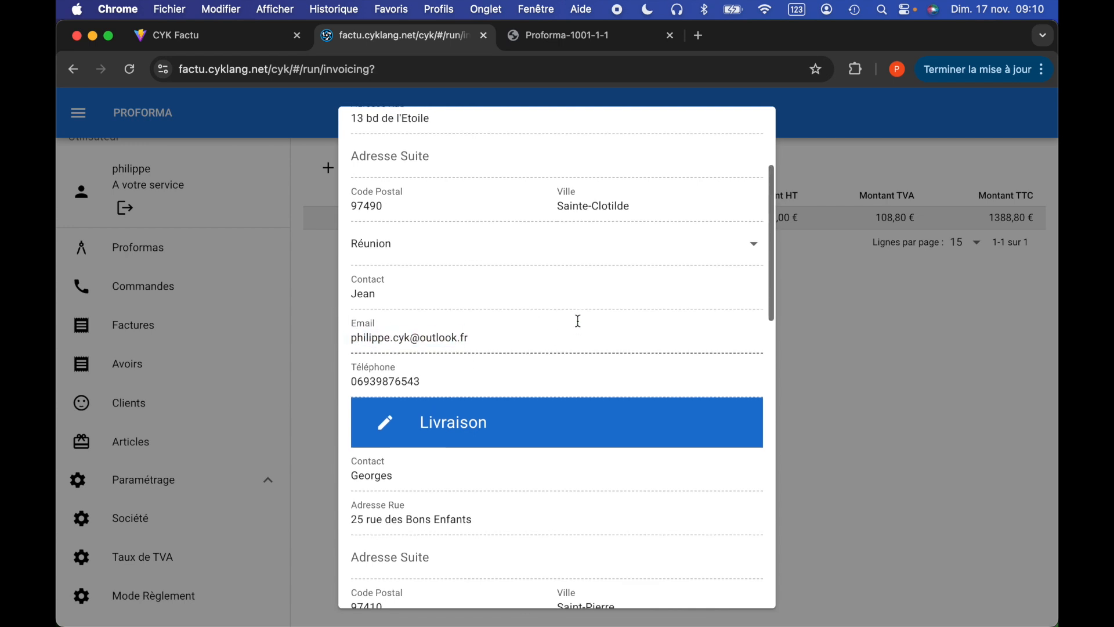
pyautogui.scroll(2, 577, 320)
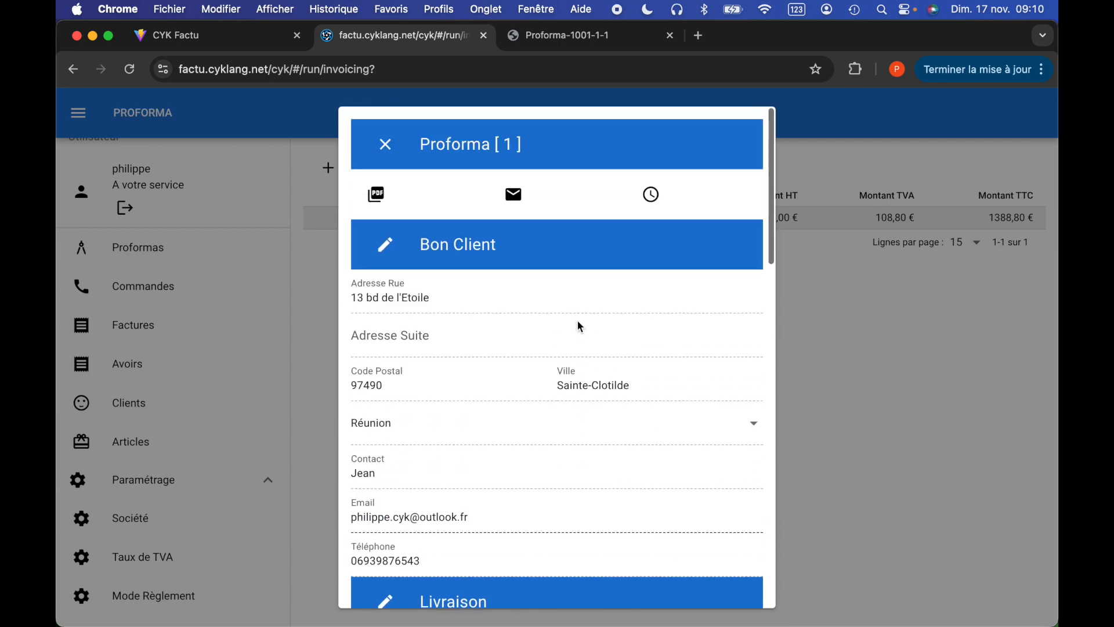
pyautogui.click(514, 195)
# - Open the new 2024-1-1 message in Apple Mail showing the 416.64 deposit due
pyautogui.click(198, 606)
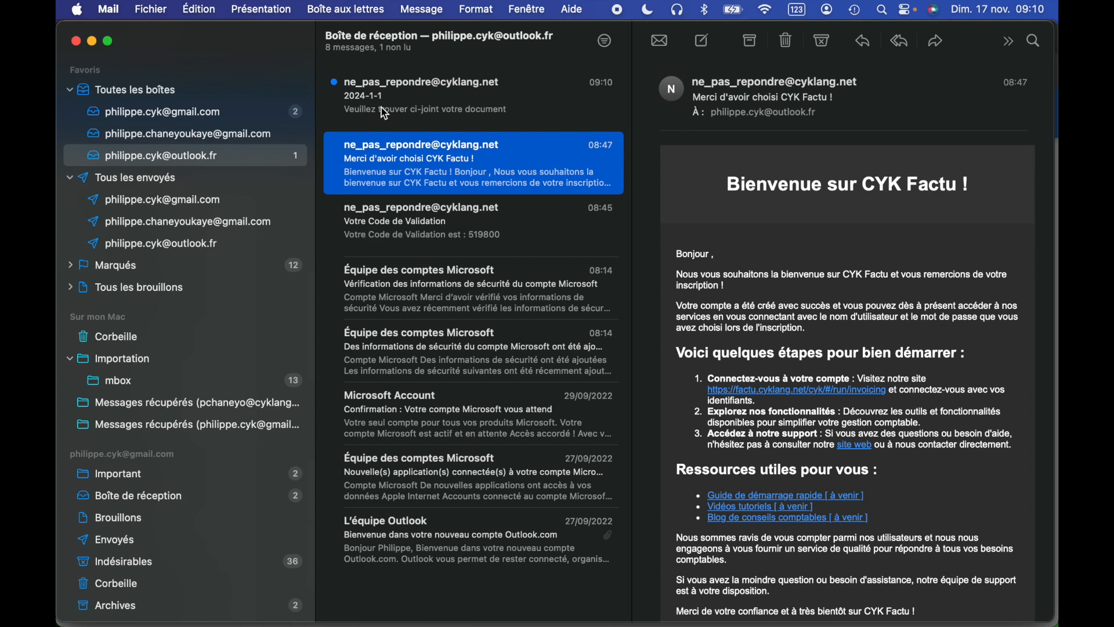
pyautogui.click(385, 114)
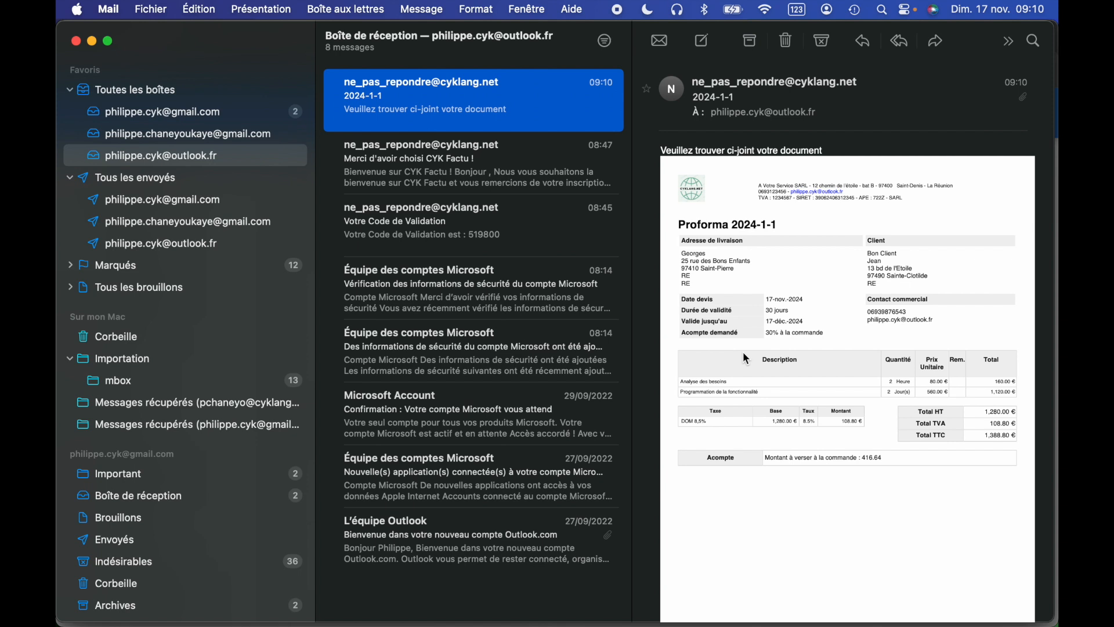
pyautogui.moveTo(321, 625)
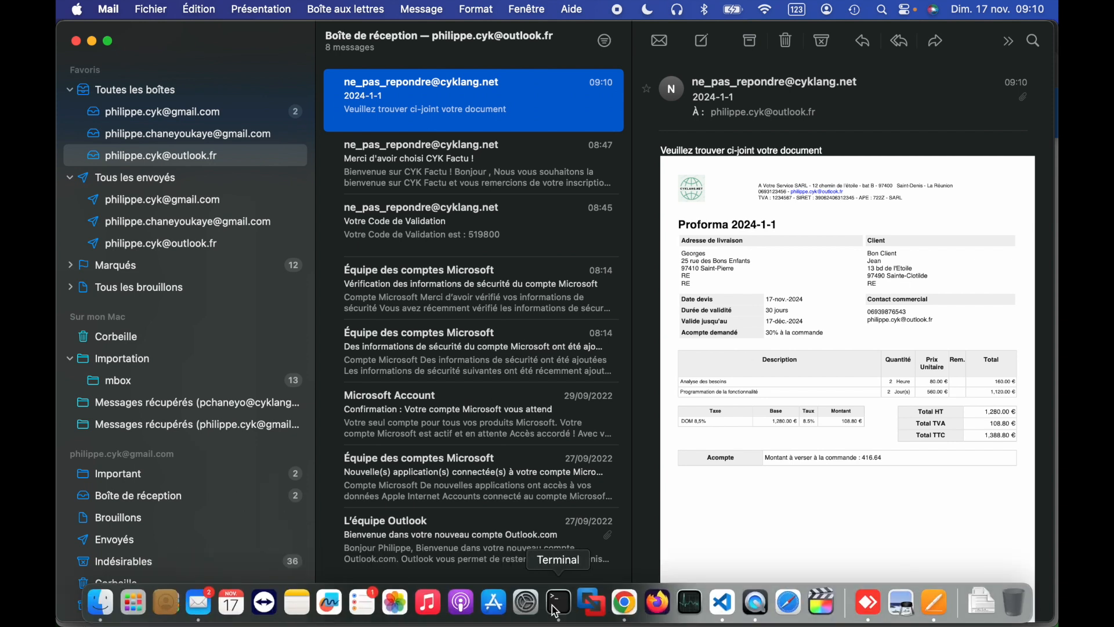
pyautogui.click(624, 603)
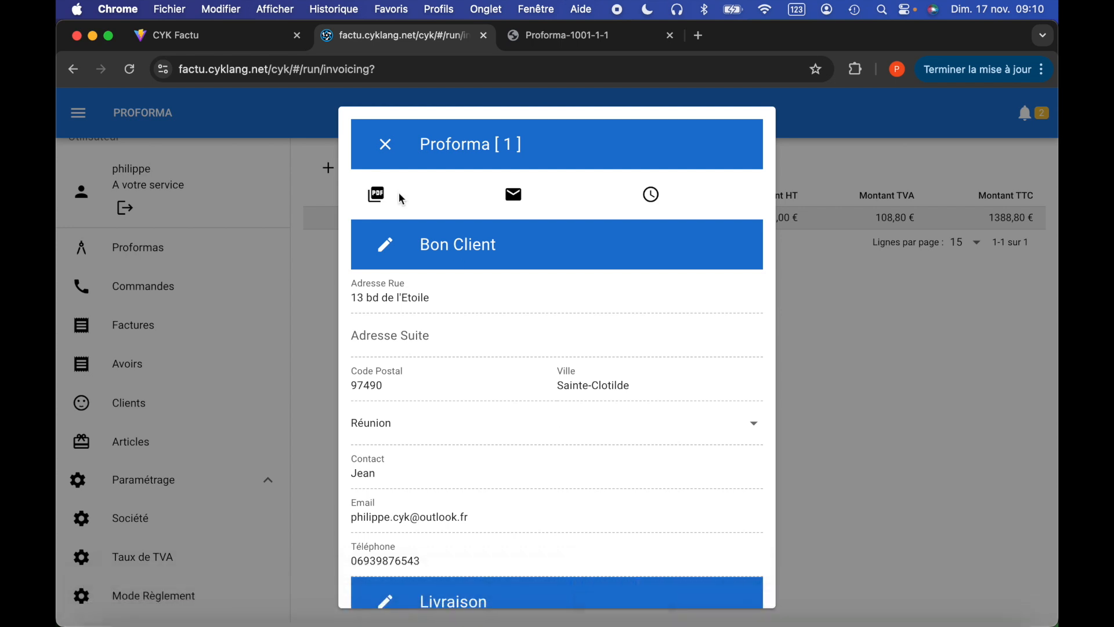
# - Close and reopen the Bon Client proforma, scrolling down to its 416,64 € deposit
pyautogui.click(286, 192)
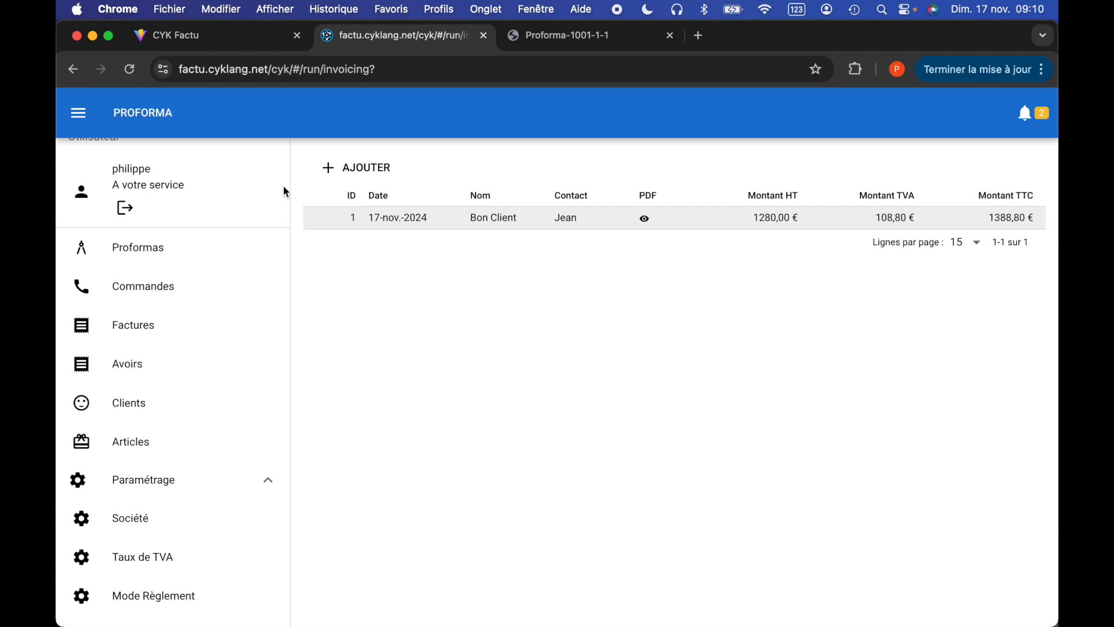
pyautogui.click(394, 220)
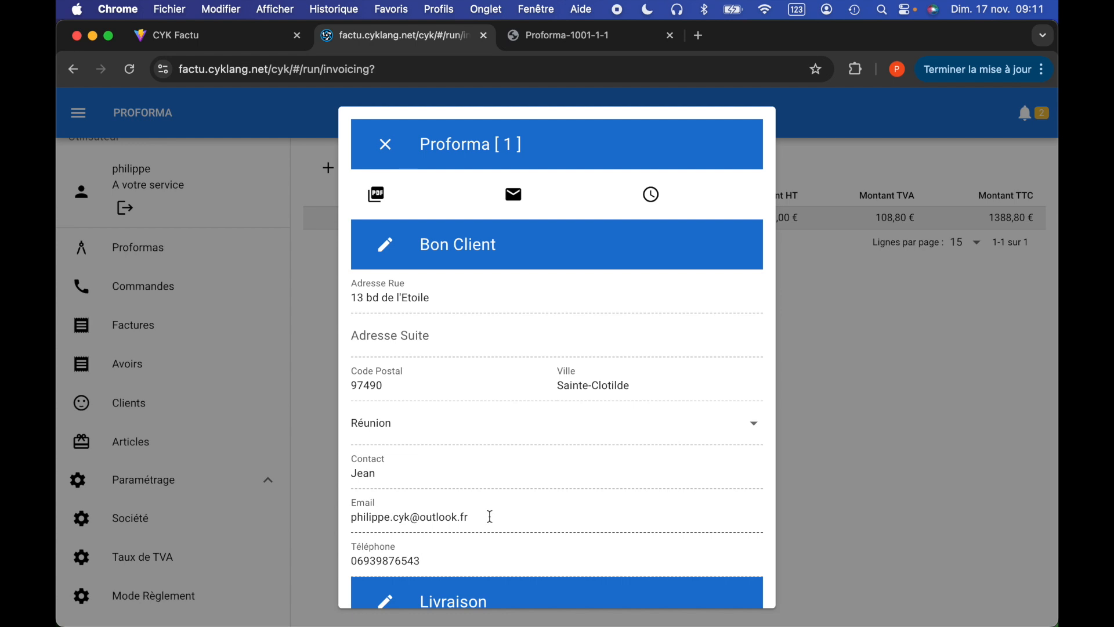
pyautogui.scroll(-15, 490, 516)
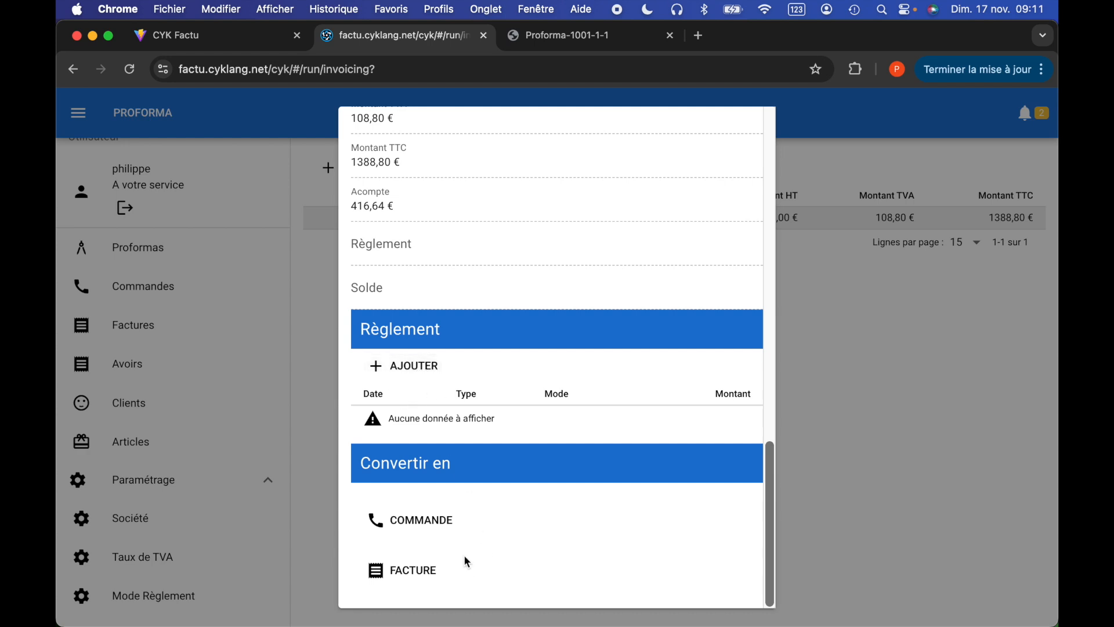
# - Record a 400 € Virement payment on the proforma with references RefVirement and RefClient
pyautogui.click(422, 377)
pyautogui.click(601, 342)
pyautogui.click(482, 358)
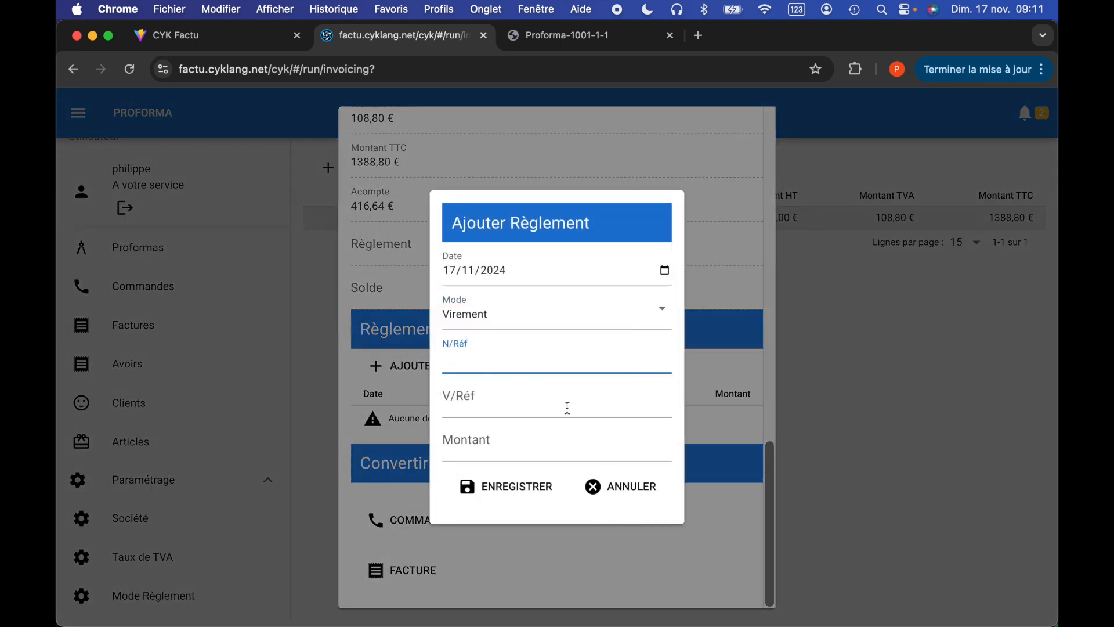
pyautogui.write('RefVirement')
pyautogui.click(481, 395)
pyautogui.write('RefClient')
pyautogui.click(510, 441)
pyautogui.write('400')
pyautogui.click(514, 488)
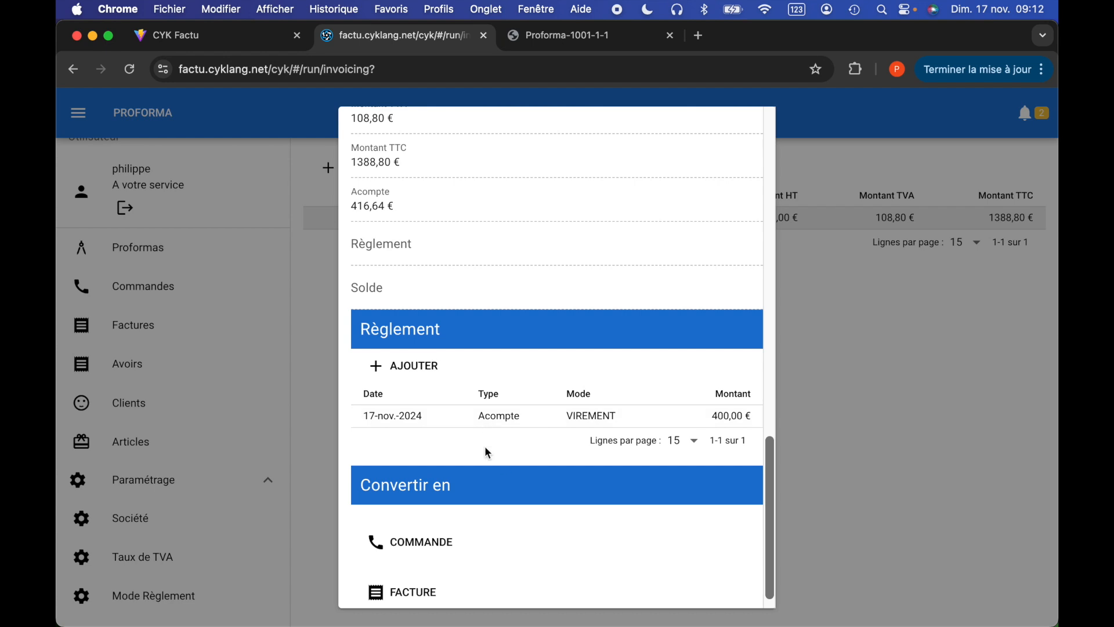
pyautogui.scroll(-1, 488, 453)
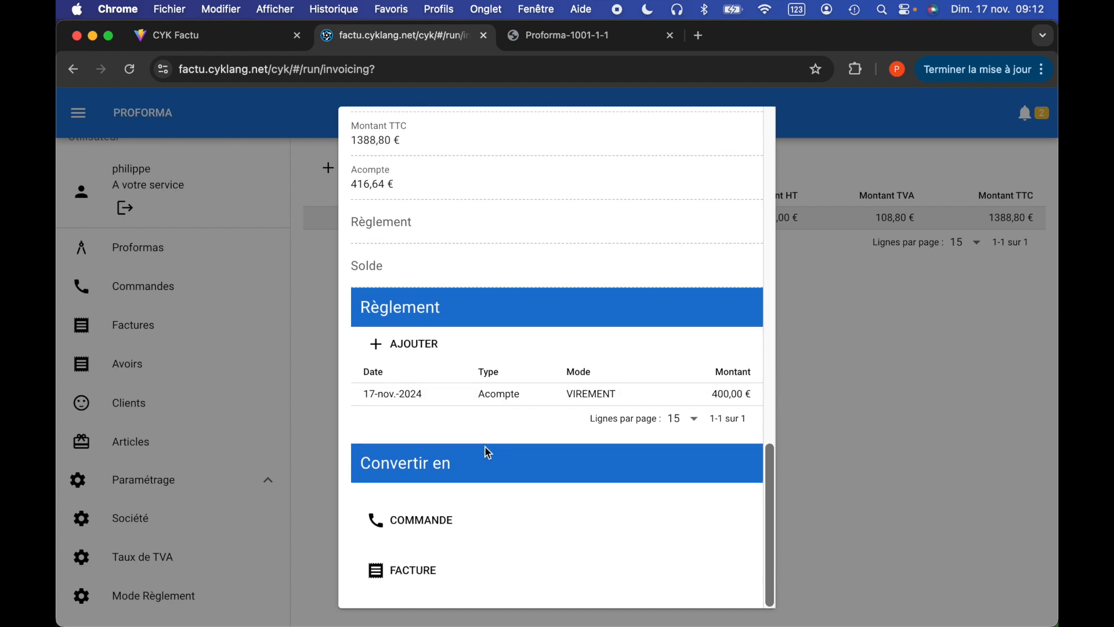
# - Convert the Bon Client proforma into an order and confirm the conversion
pyautogui.click(431, 525)
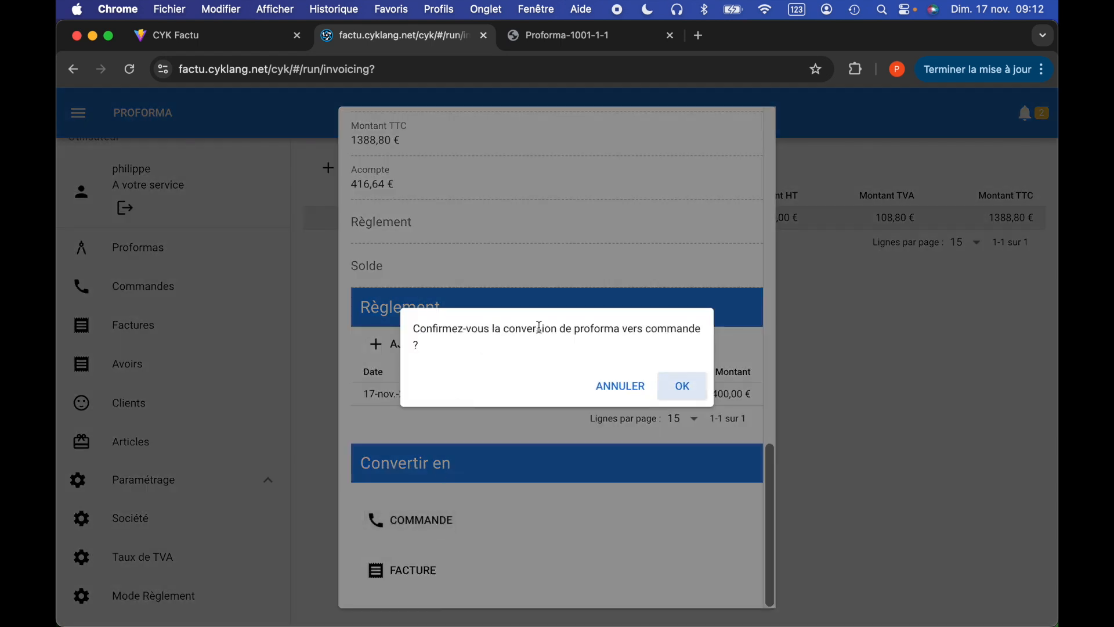
pyautogui.click(683, 387)
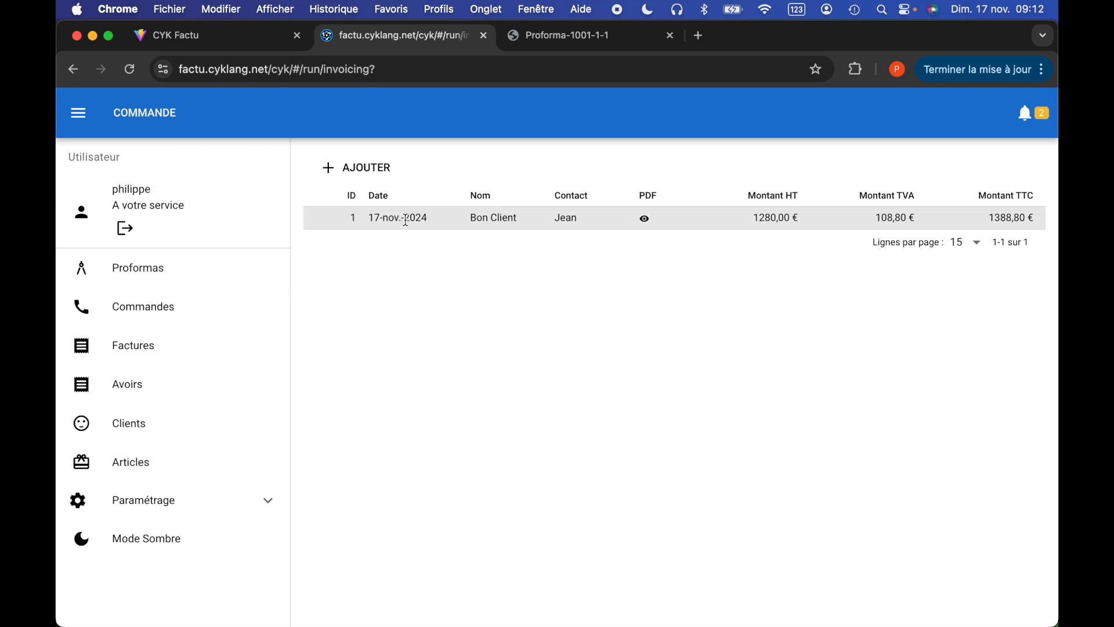
# - Open Bon Client's order 1 from the Commandes list
pyautogui.click(150, 275)
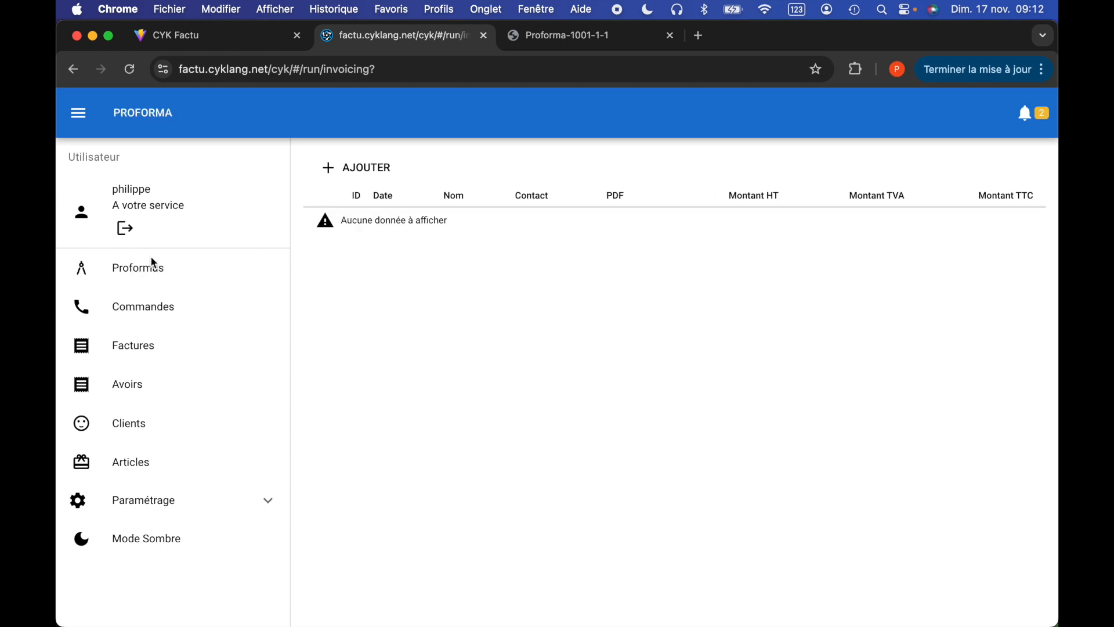
pyautogui.click(150, 315)
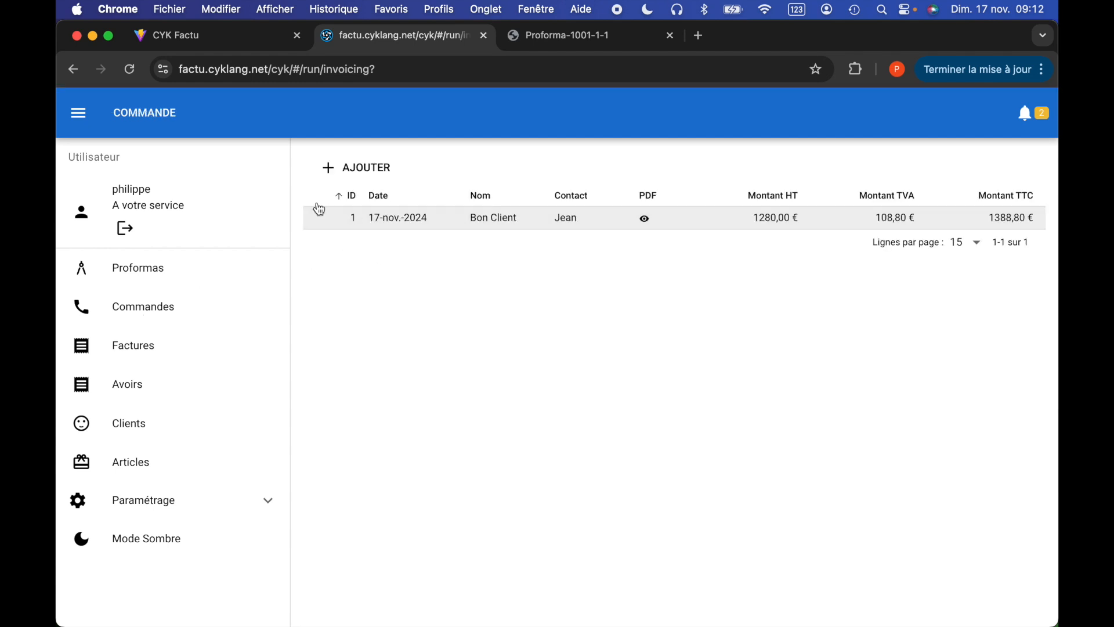
pyautogui.click(397, 216)
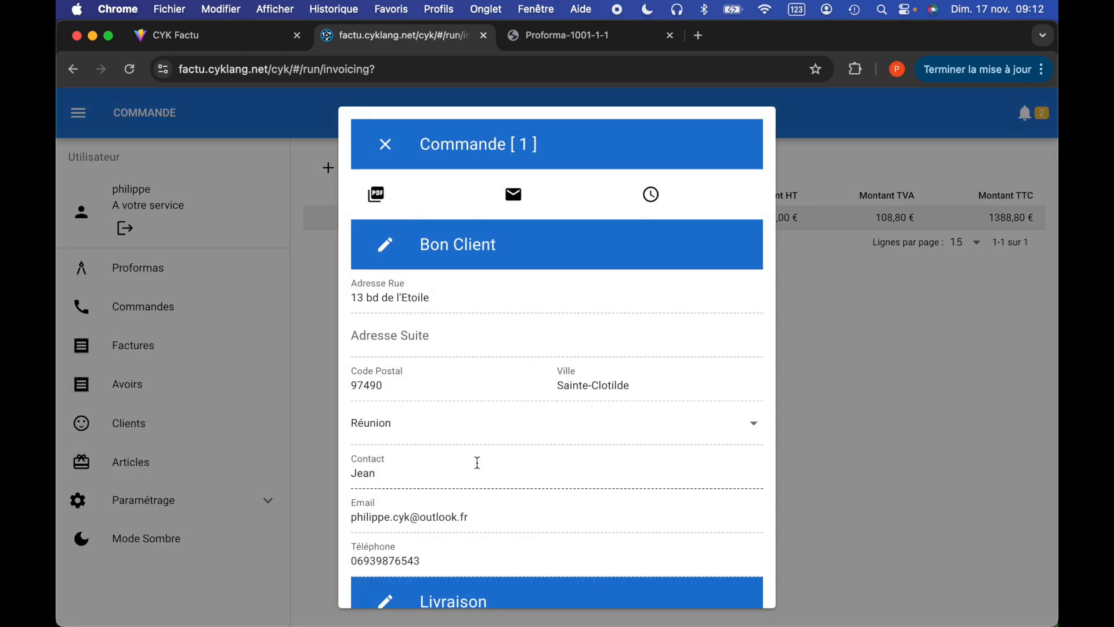
# - Check the 1388,80 € total, 400,00 € deposit and 988,80 € balance, and generate the order PDF
pyautogui.scroll(-10, 477, 462)
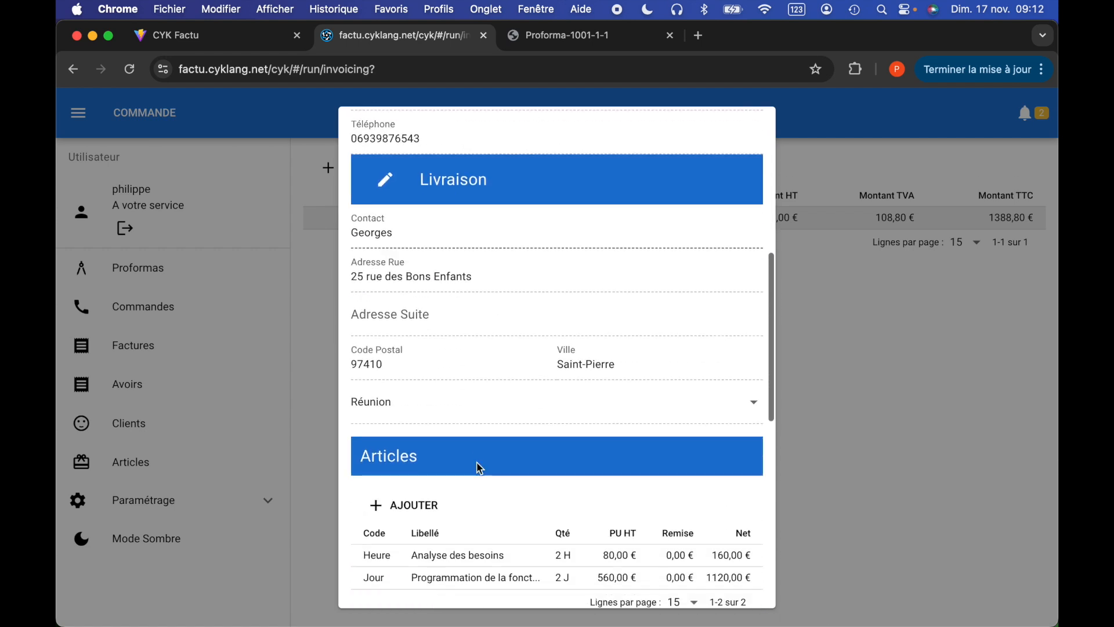
pyautogui.scroll(-10, 480, 468)
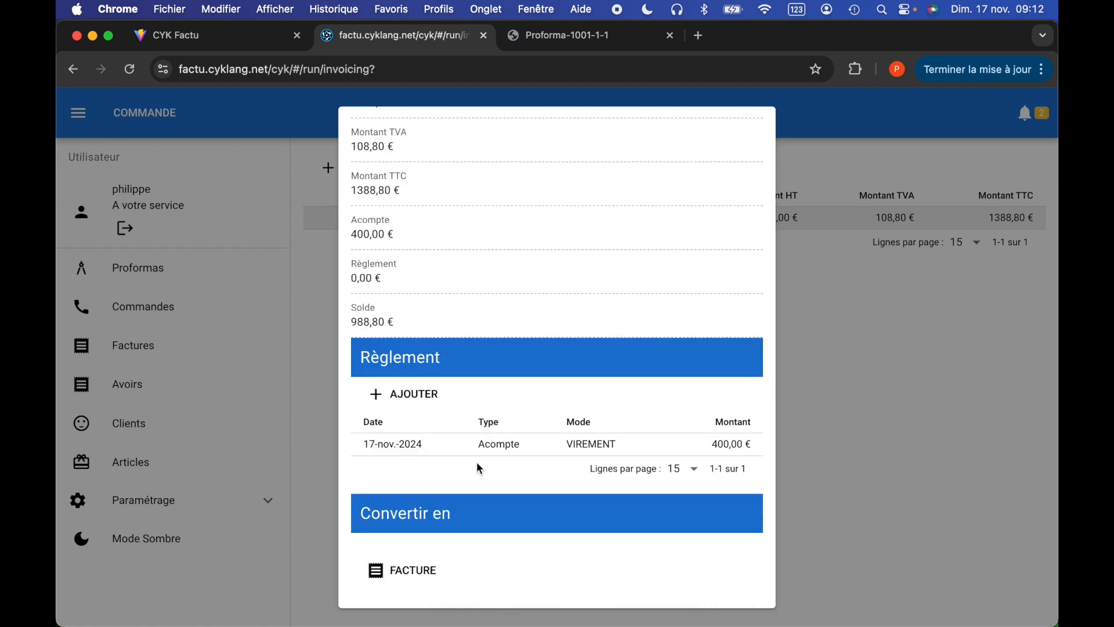
pyautogui.scroll(20, 479, 468)
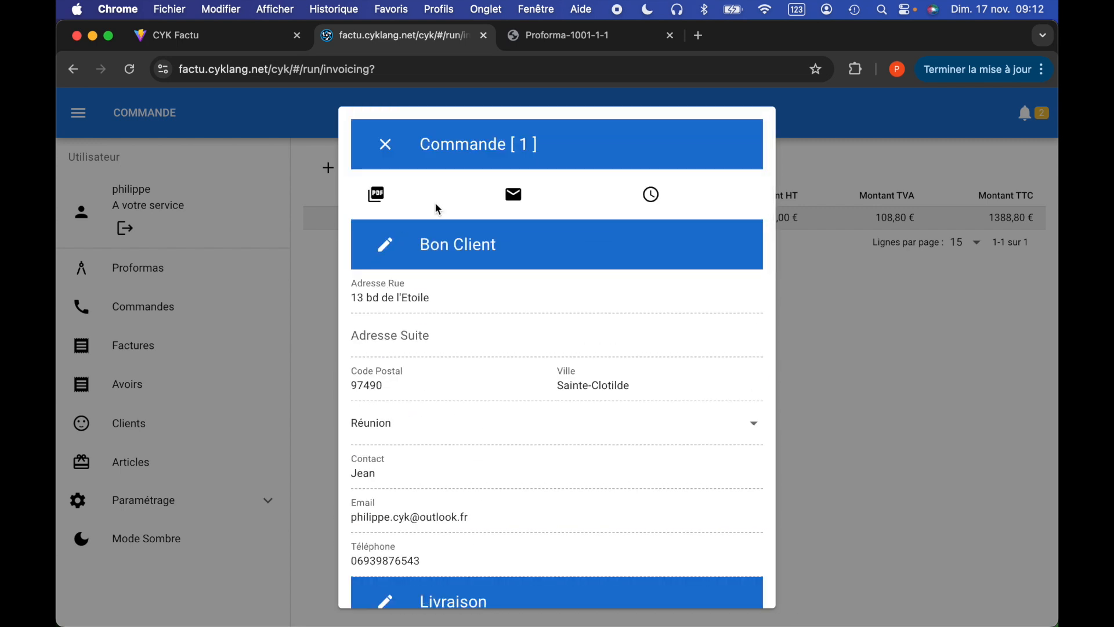
pyautogui.click(381, 196)
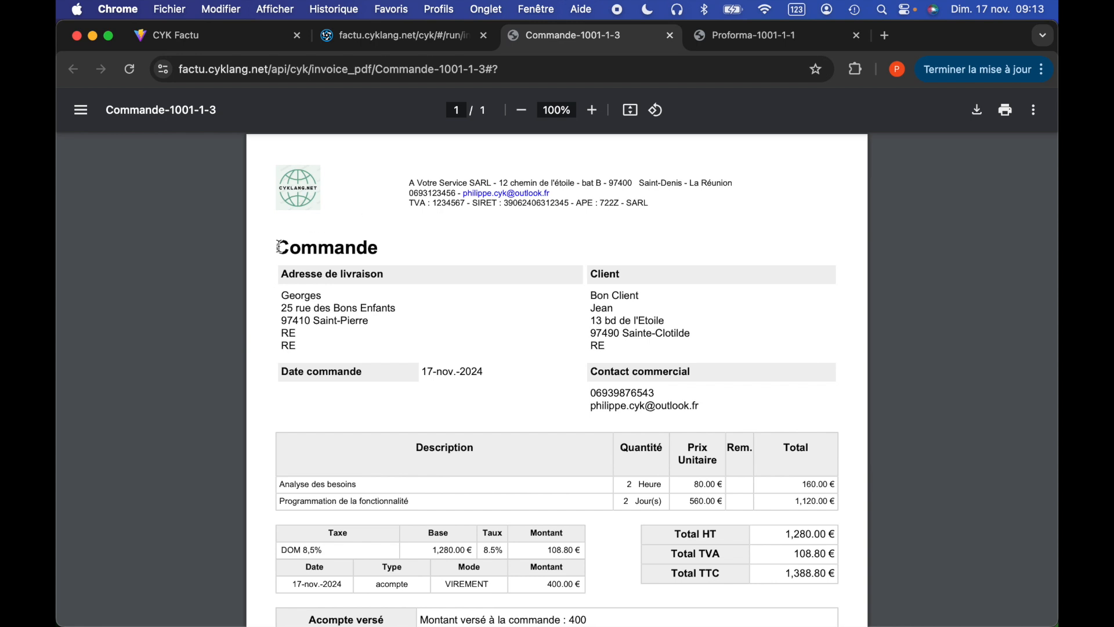
# - Scroll through the Commande-1001-1-3 PDF to check the 400.00 € VIREMENT deposit under Acompte versé
pyautogui.scroll(-10, 444, 353)
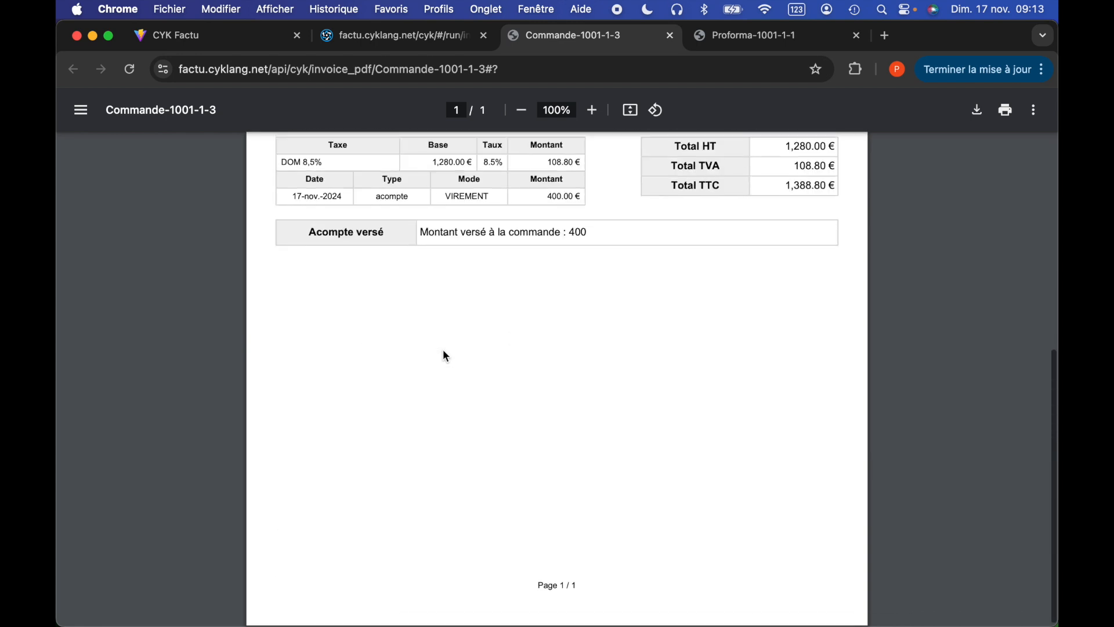
pyautogui.scroll(2, 445, 354)
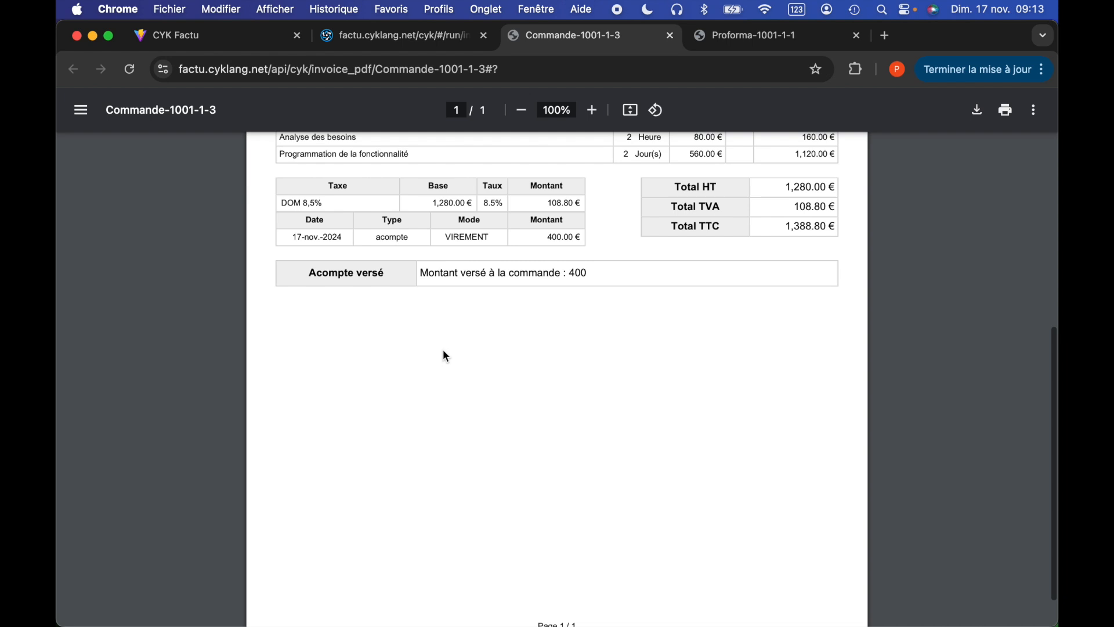
pyautogui.scroll(2, 445, 355)
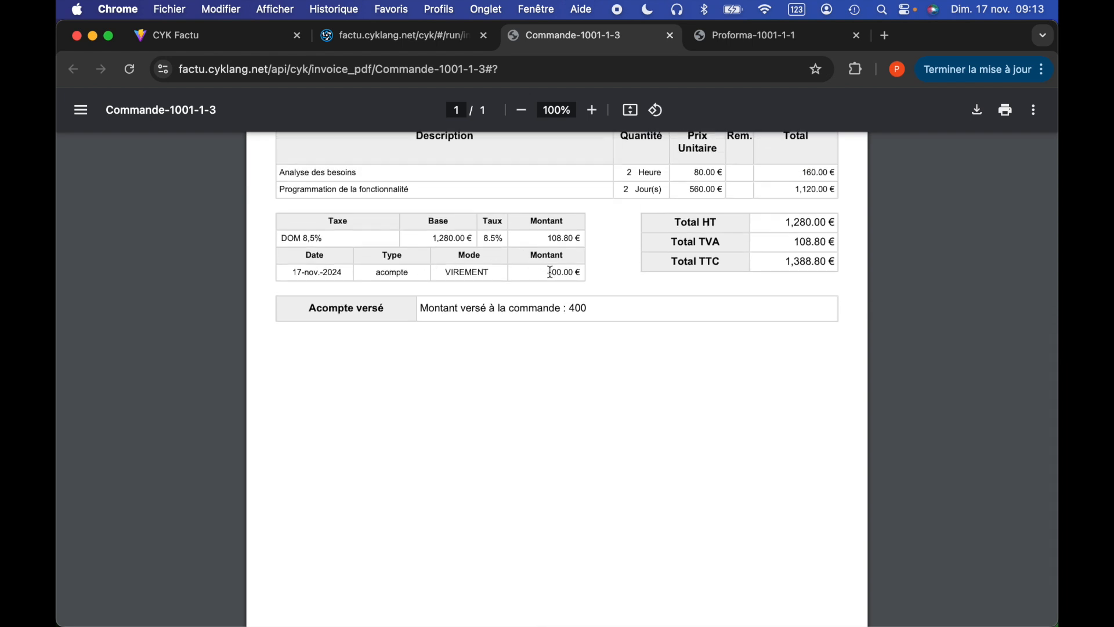
pyautogui.scroll(10, 551, 273)
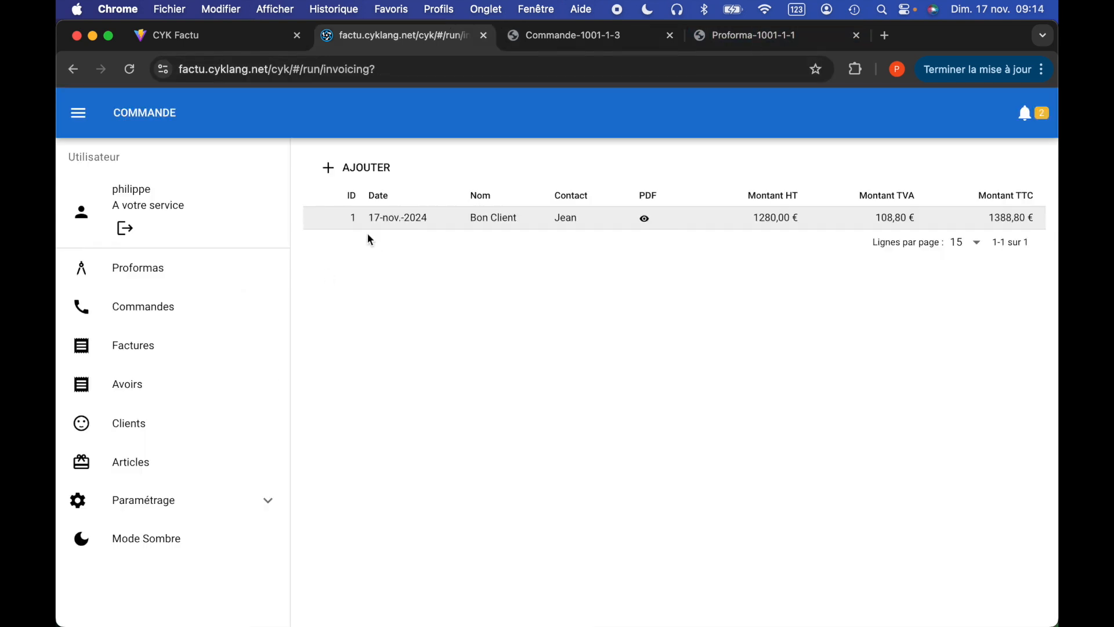
# - Reopen Bon Client's order and convert it into invoice 1, confirming the conversion
pyautogui.click(406, 218)
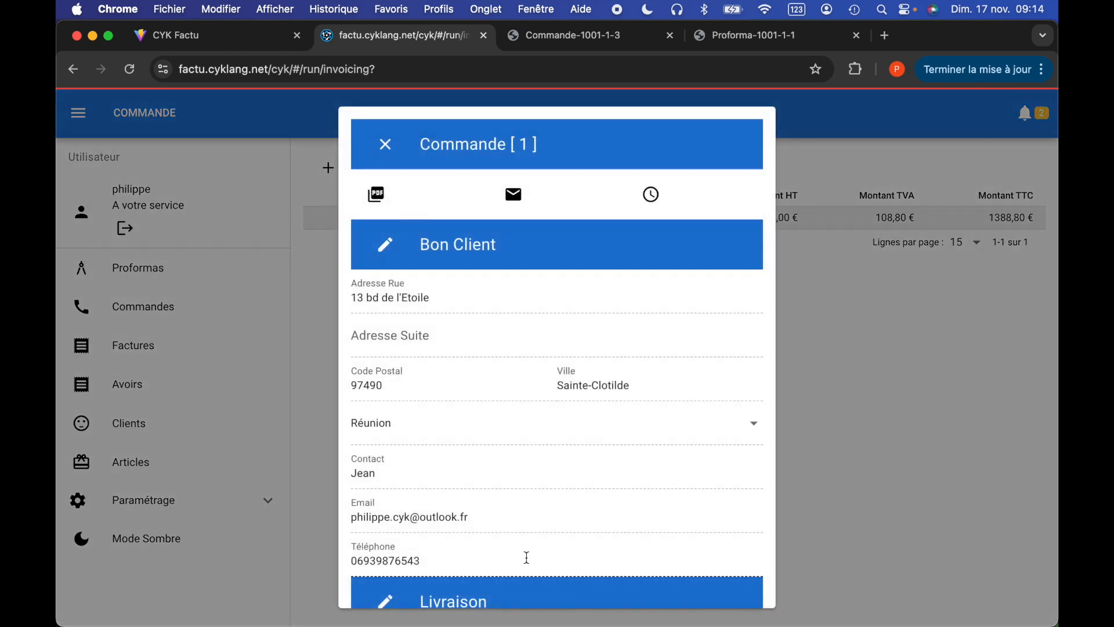
pyautogui.scroll(-15, 525, 557)
pyautogui.scroll(-2, 526, 558)
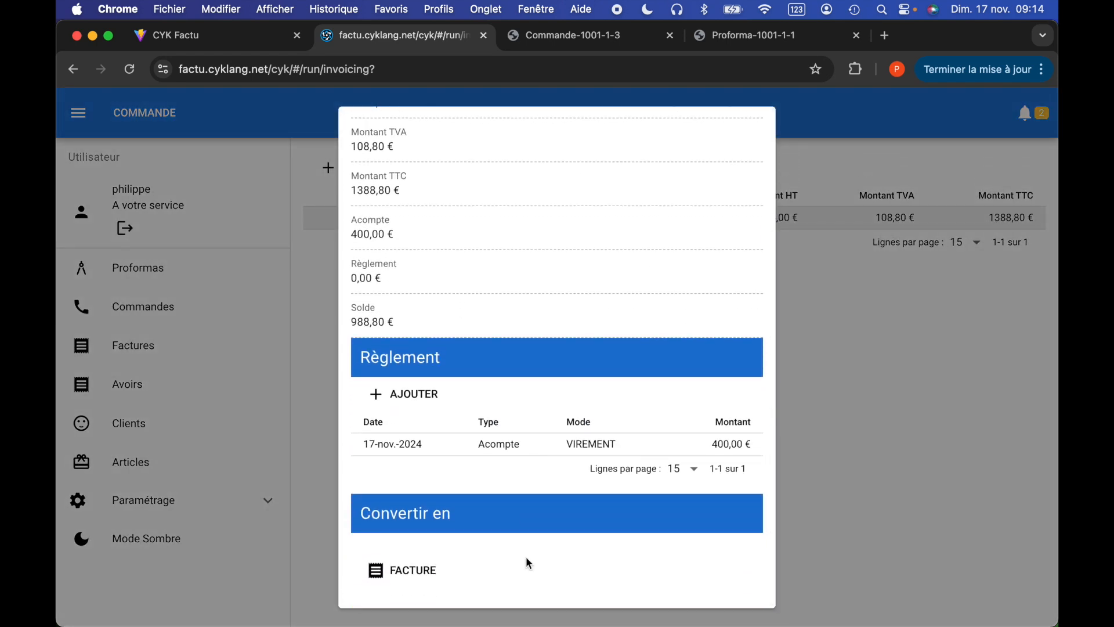
pyautogui.click(424, 576)
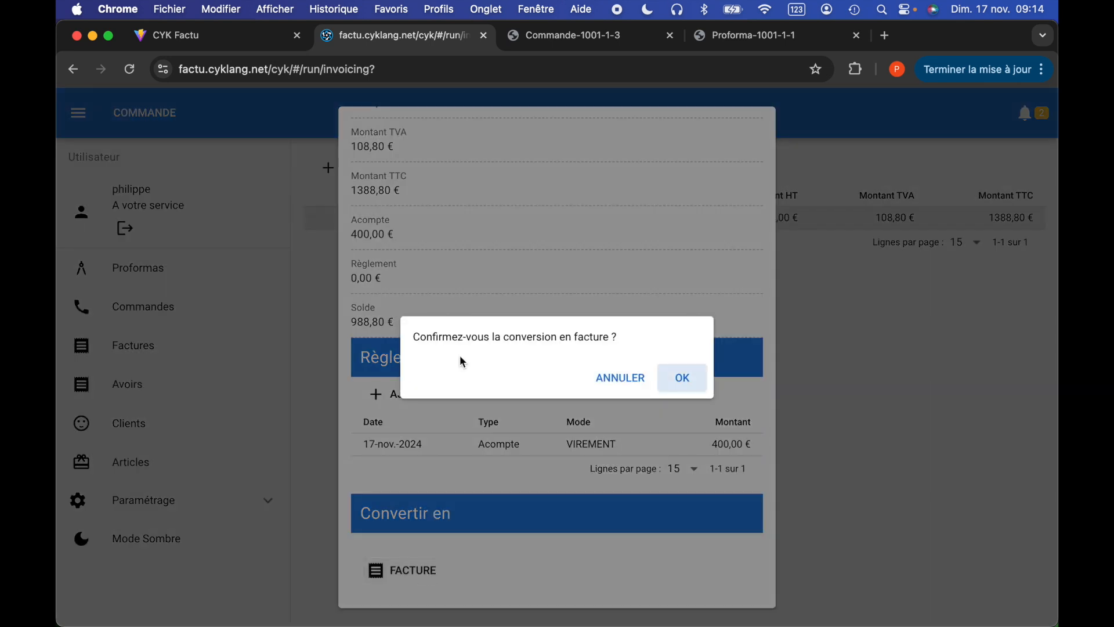
pyautogui.click(683, 383)
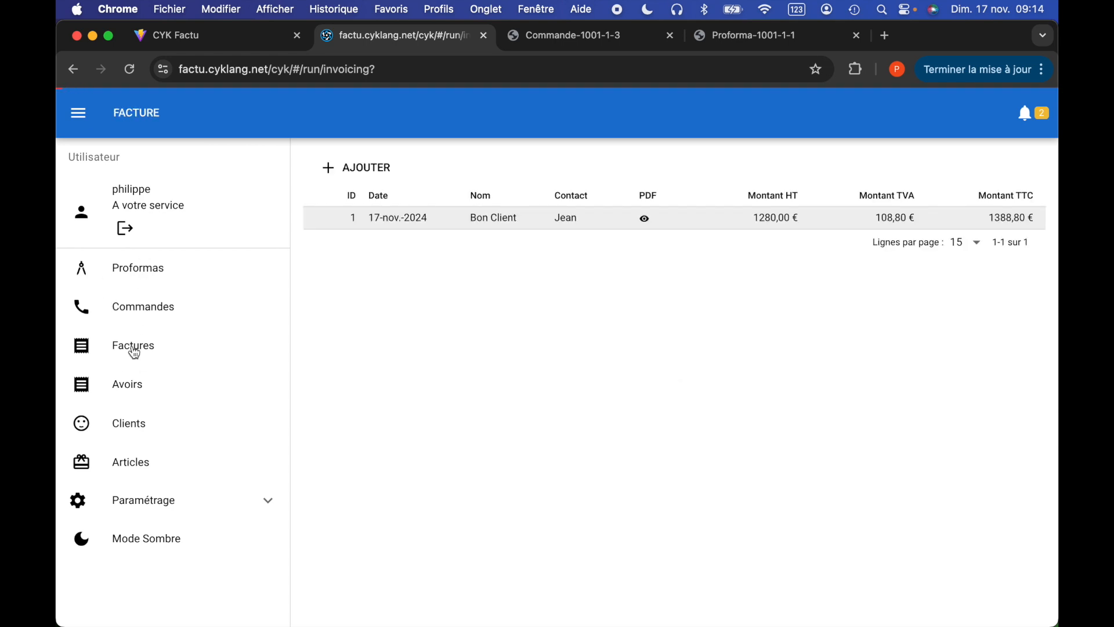
# - Verify the proforma and order lists are empty and show the invoices list
pyautogui.click(134, 271)
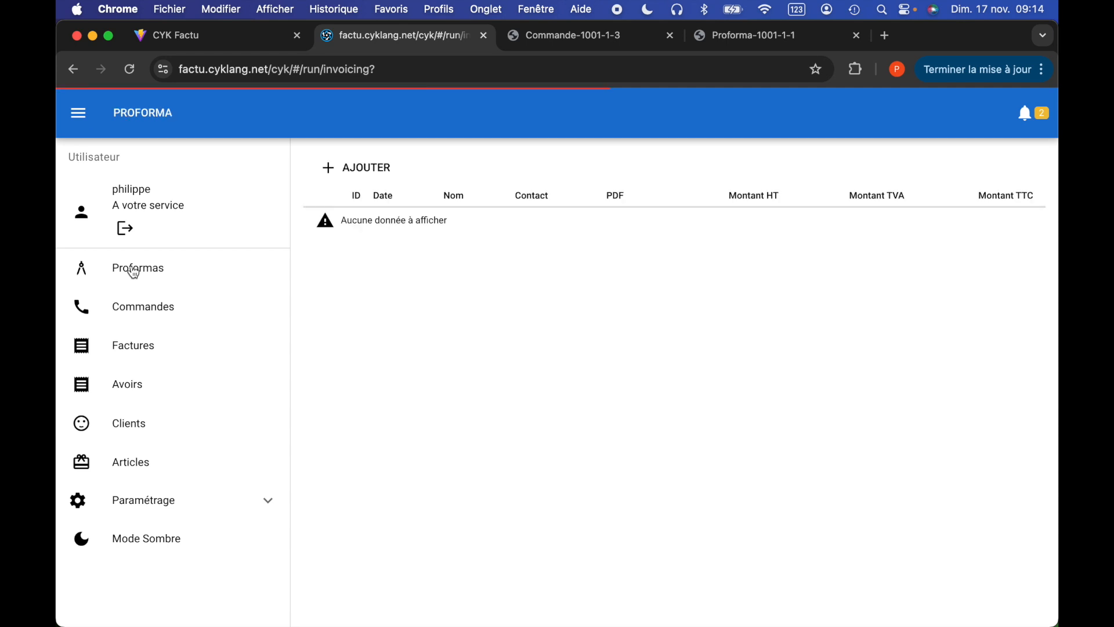
pyautogui.click(149, 310)
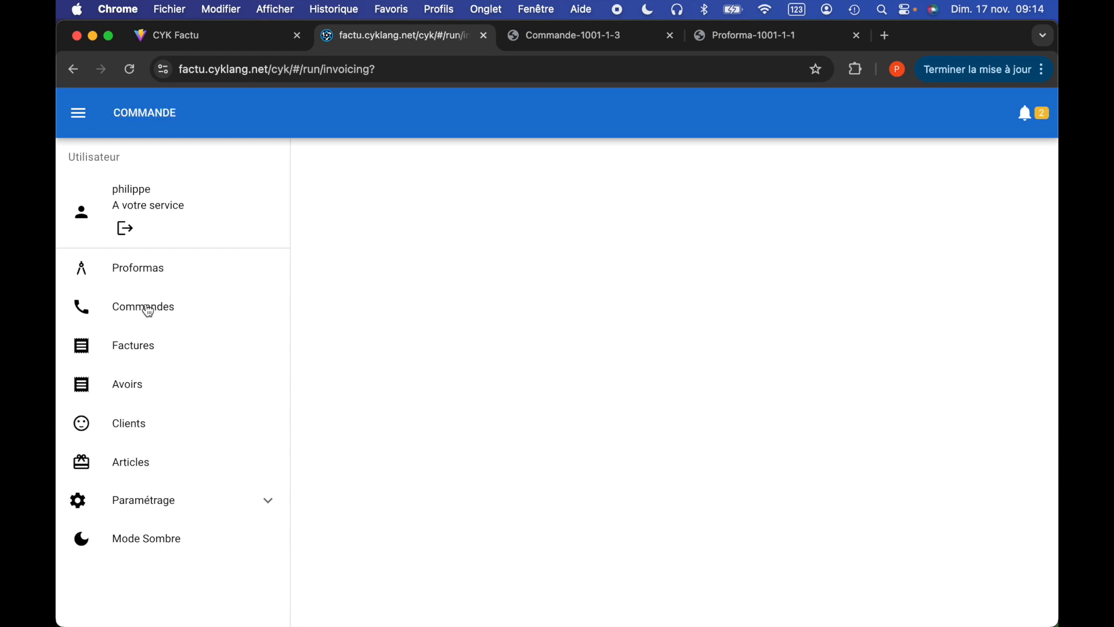
pyautogui.click(140, 351)
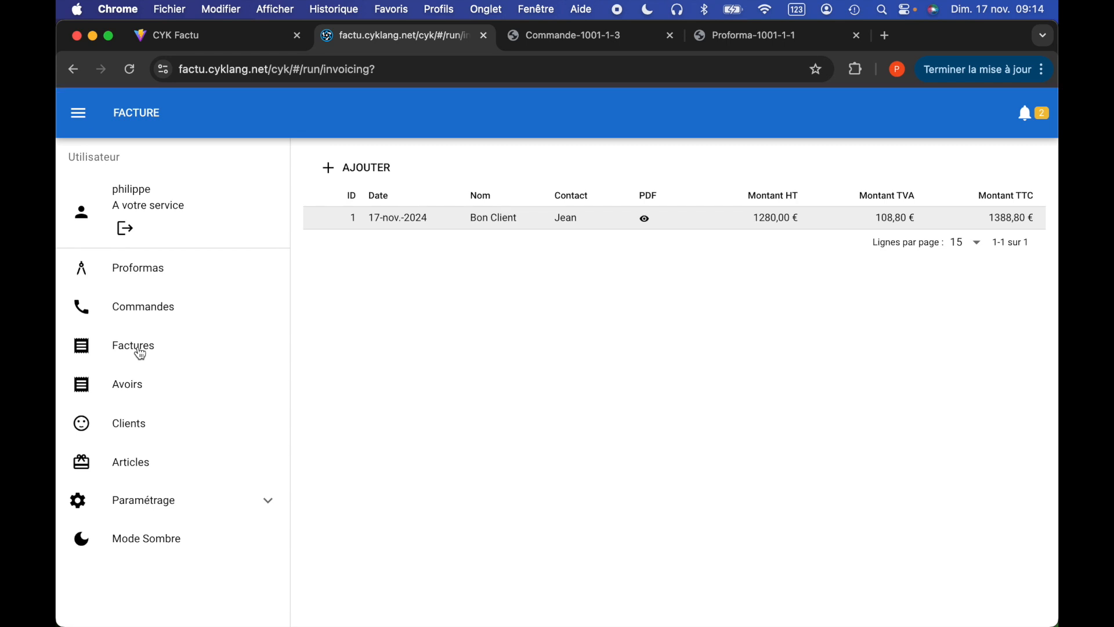
# - Open invoice 1, review its 988,80 € balance, and generate the invoice PDF
pyautogui.click(409, 223)
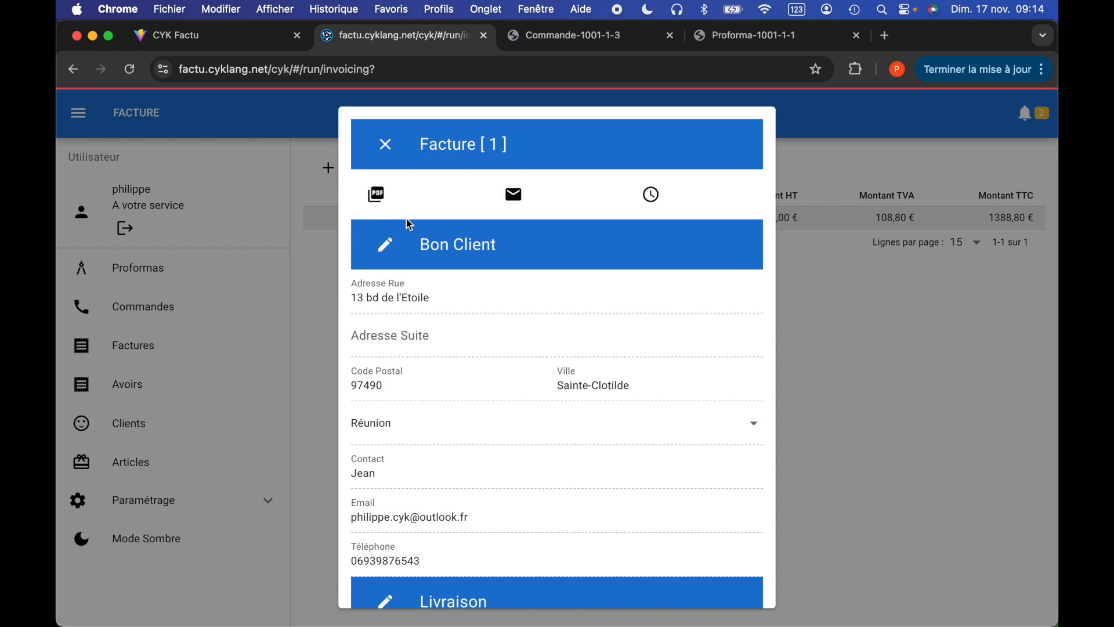
pyautogui.scroll(-12, 509, 433)
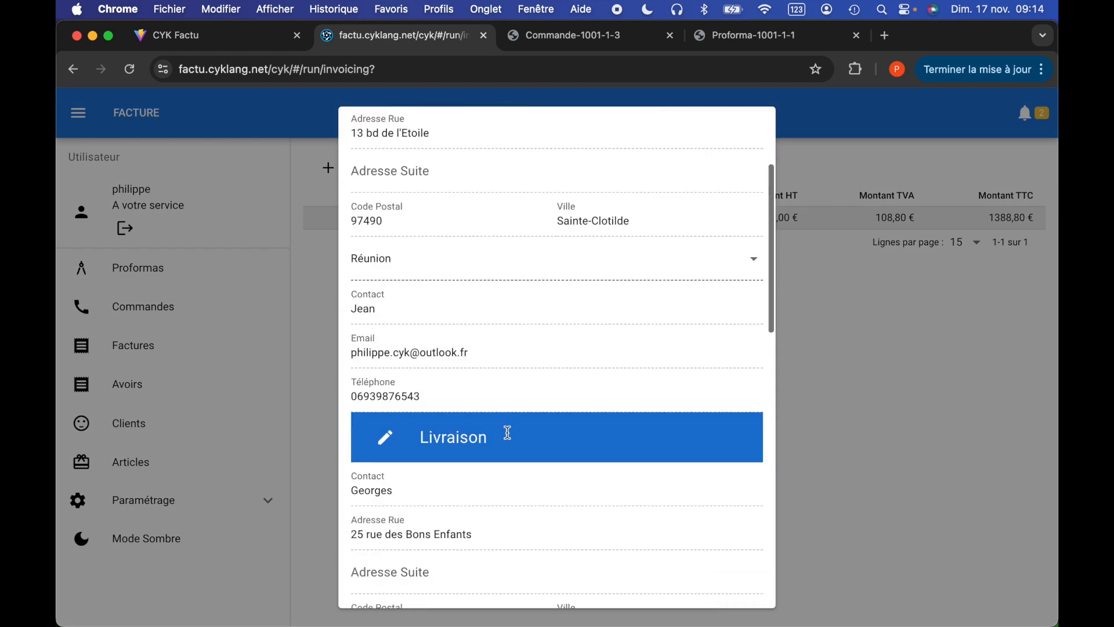
pyautogui.scroll(-4, 509, 437)
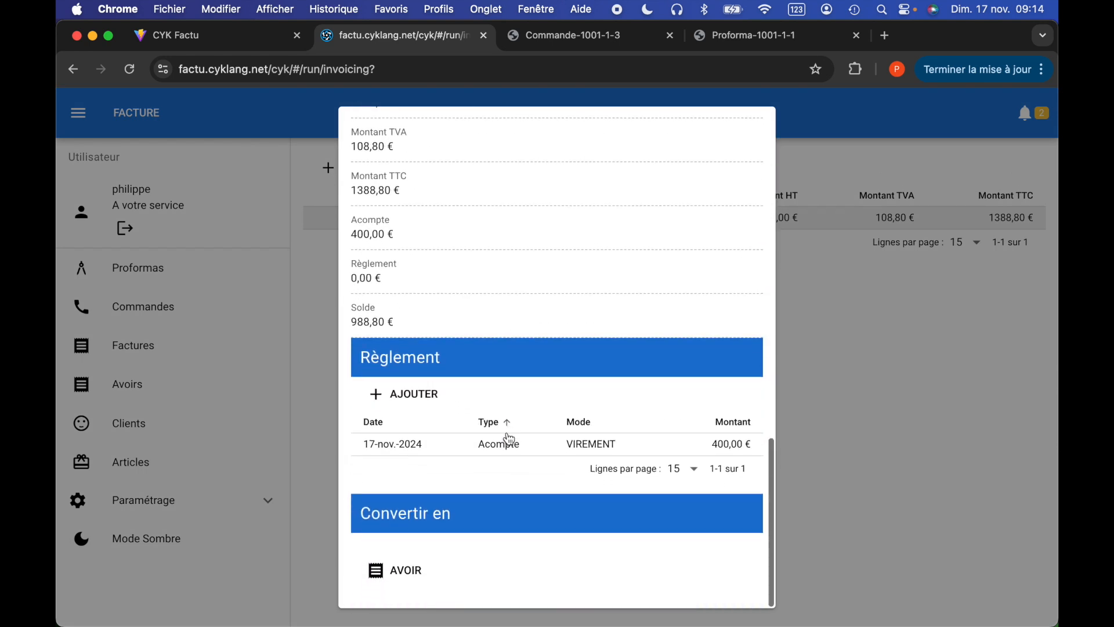
pyautogui.scroll(15, 508, 434)
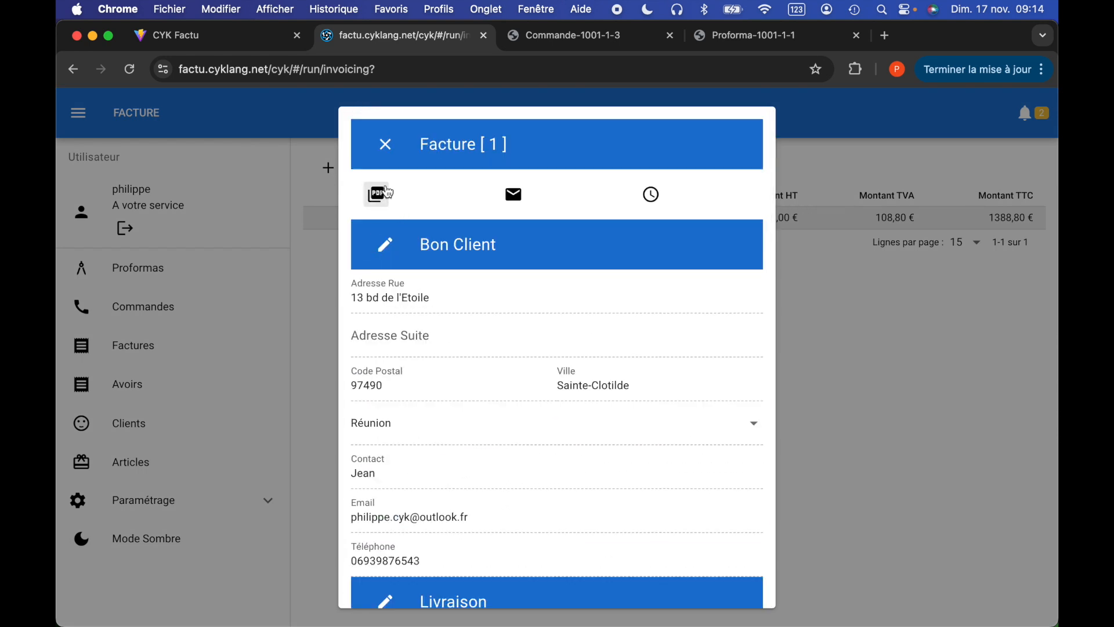
pyautogui.click(377, 196)
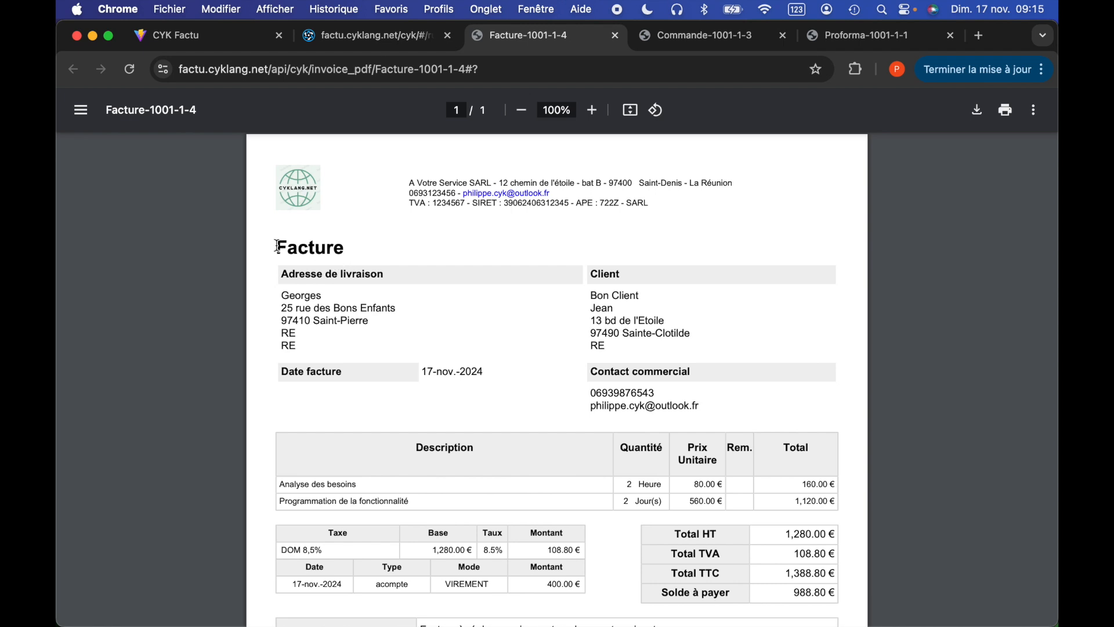
# - Scroll through Facture-1001-1-4 to confirm the 400.00 € VIREMENT deposit and 988.80 € balance due
pyautogui.scroll(-1, 406, 329)
pyautogui.scroll(-7, 405, 329)
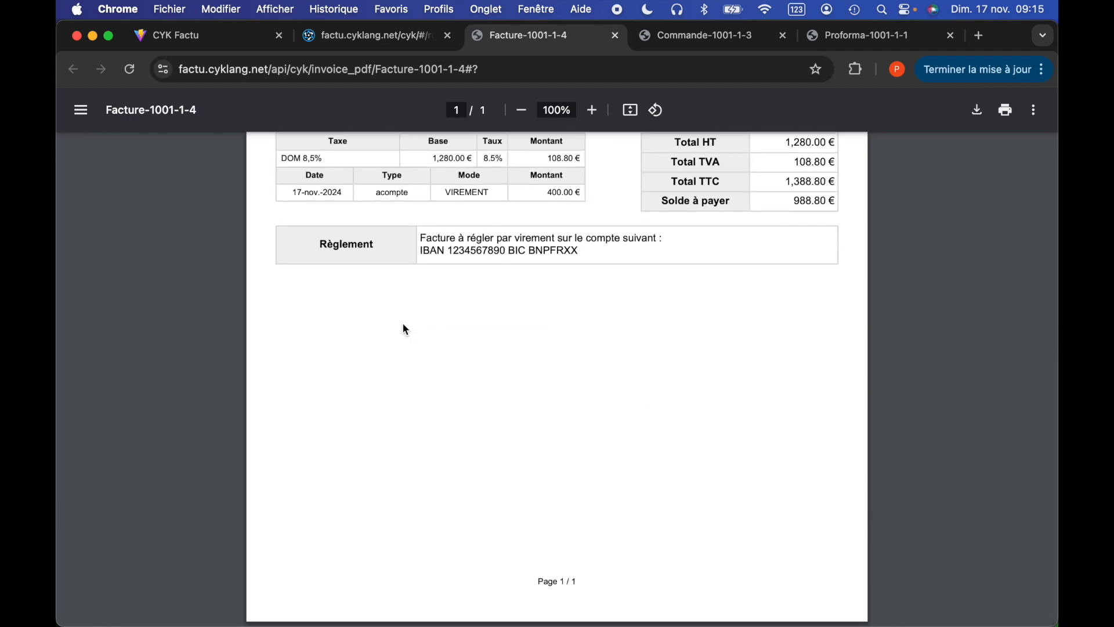
pyautogui.scroll(3, 406, 329)
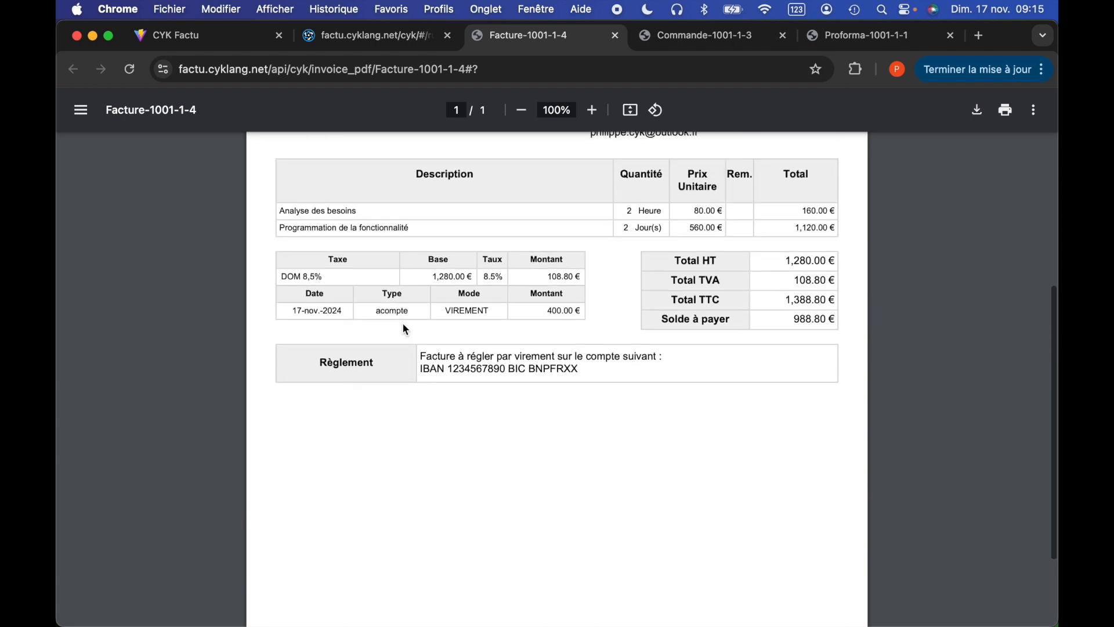
pyautogui.scroll(1, 405, 330)
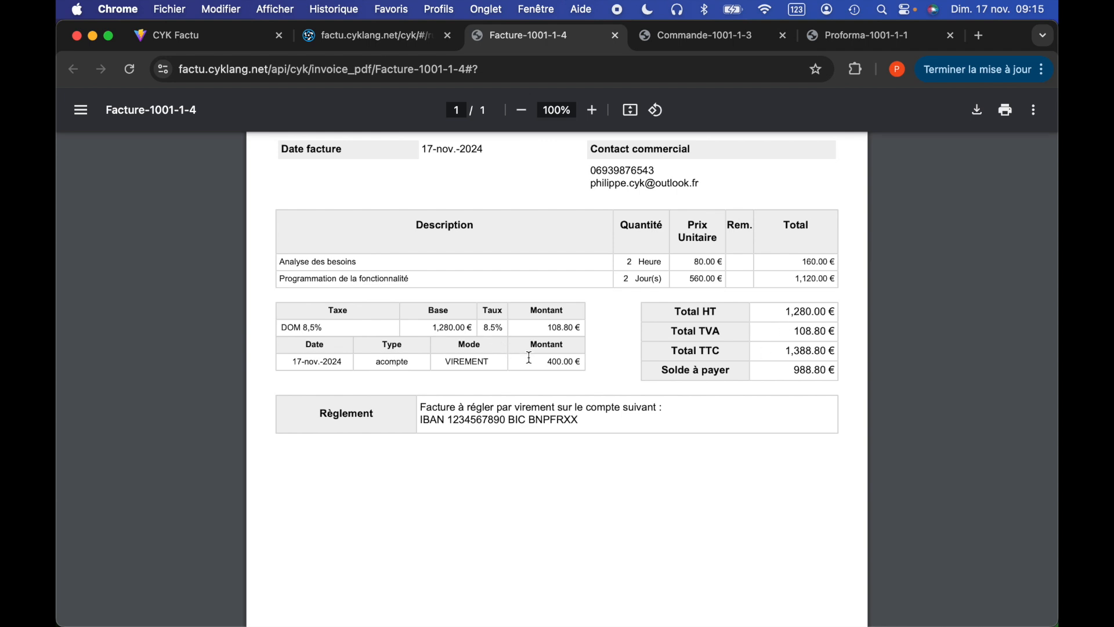
pyautogui.scroll(1, 531, 365)
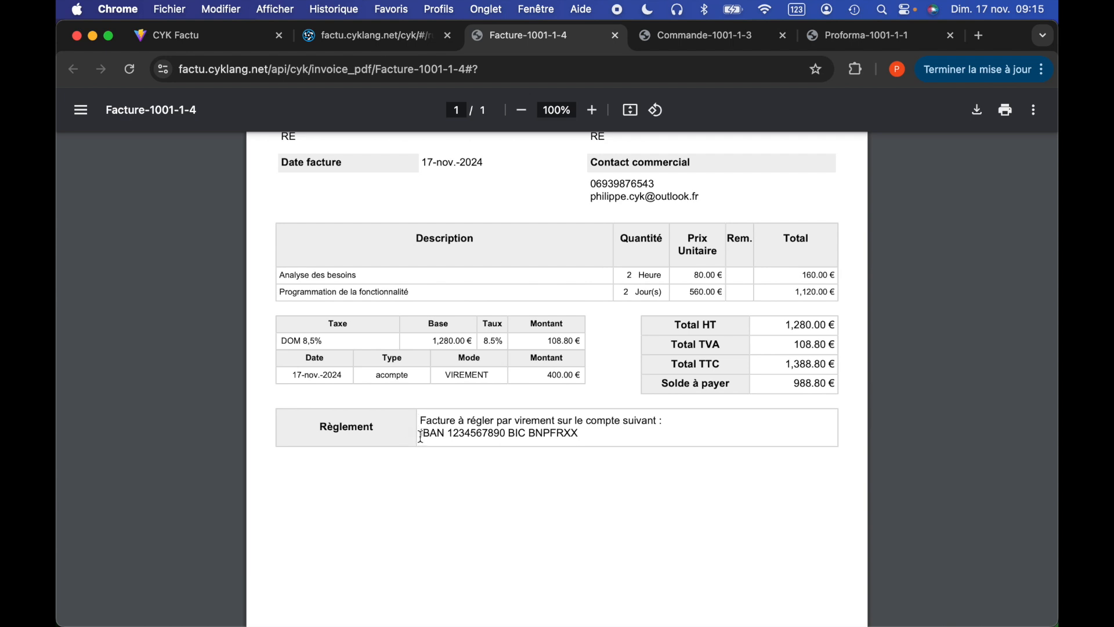
pyautogui.scroll(1, 421, 437)
pyautogui.scroll(6, 422, 437)
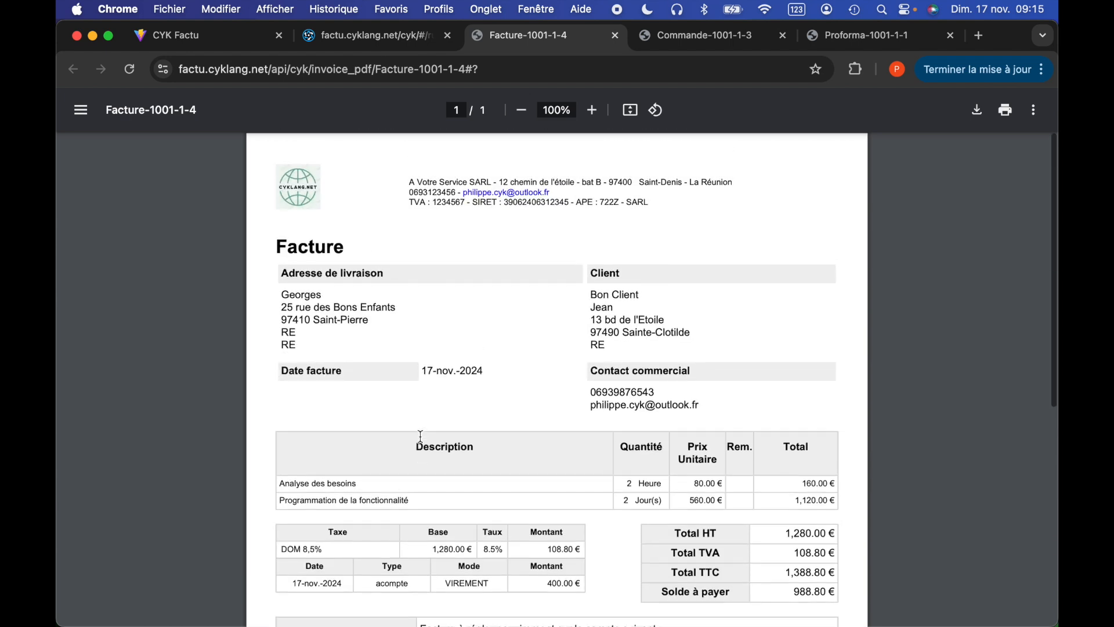